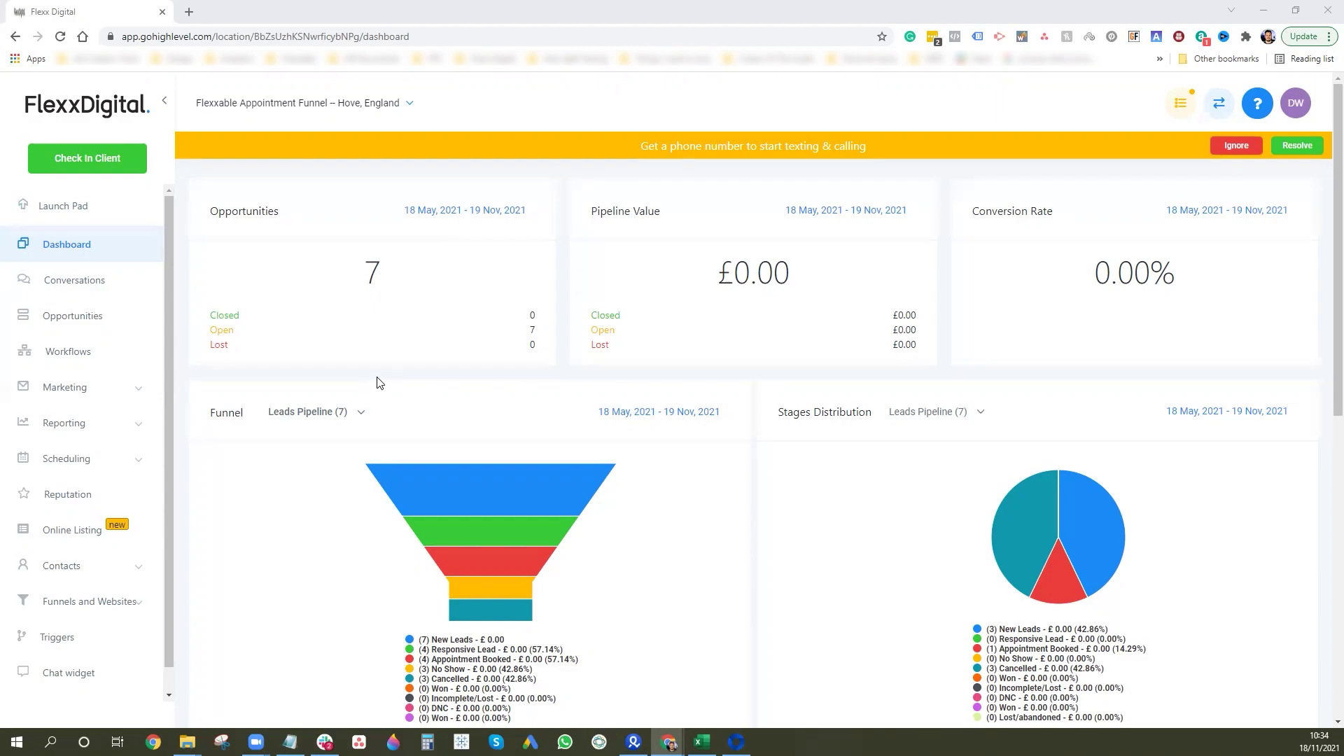
# Bring the Facebook Events Manager window showing the Flexxable Pixel overview in front of HighLevel.
pyautogui.click(736, 741)
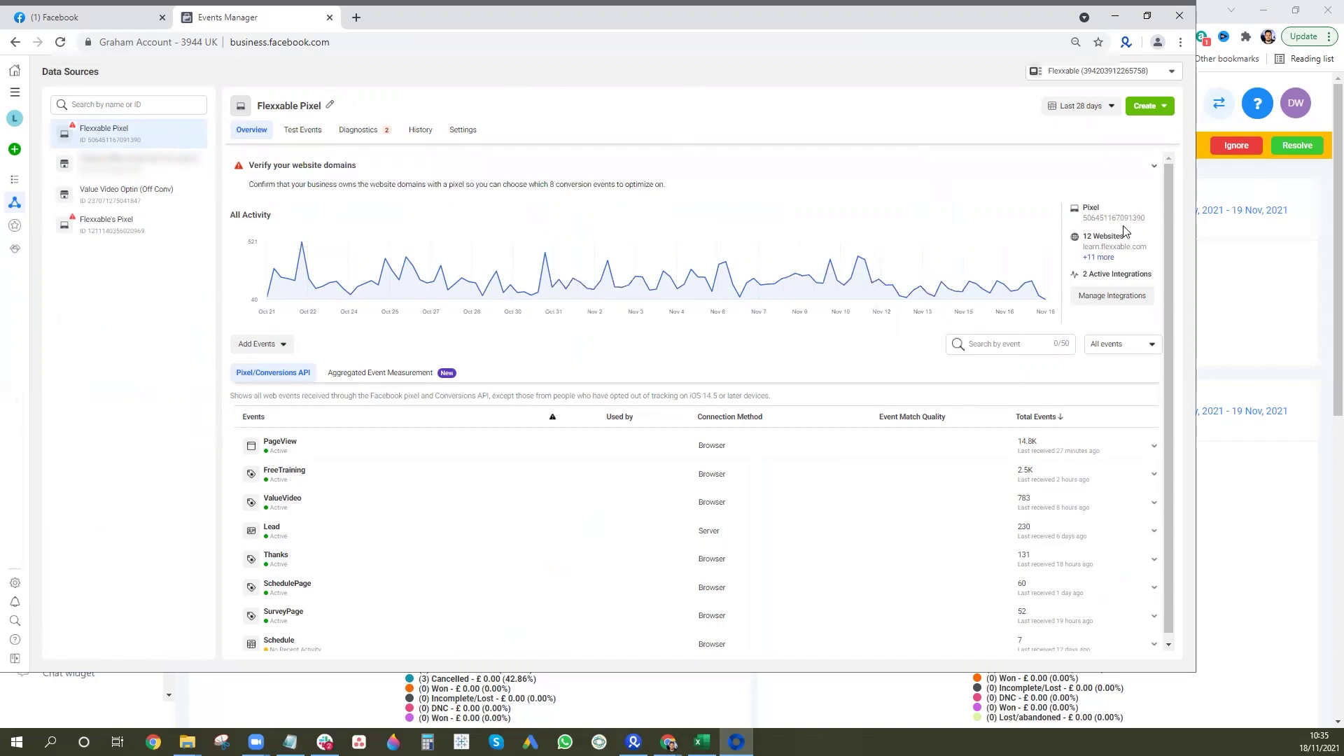
# Paste the copied Flexxable Pixel ID into a Notepad note, then open the pixel's Settings page.
pyautogui.click(289, 742)
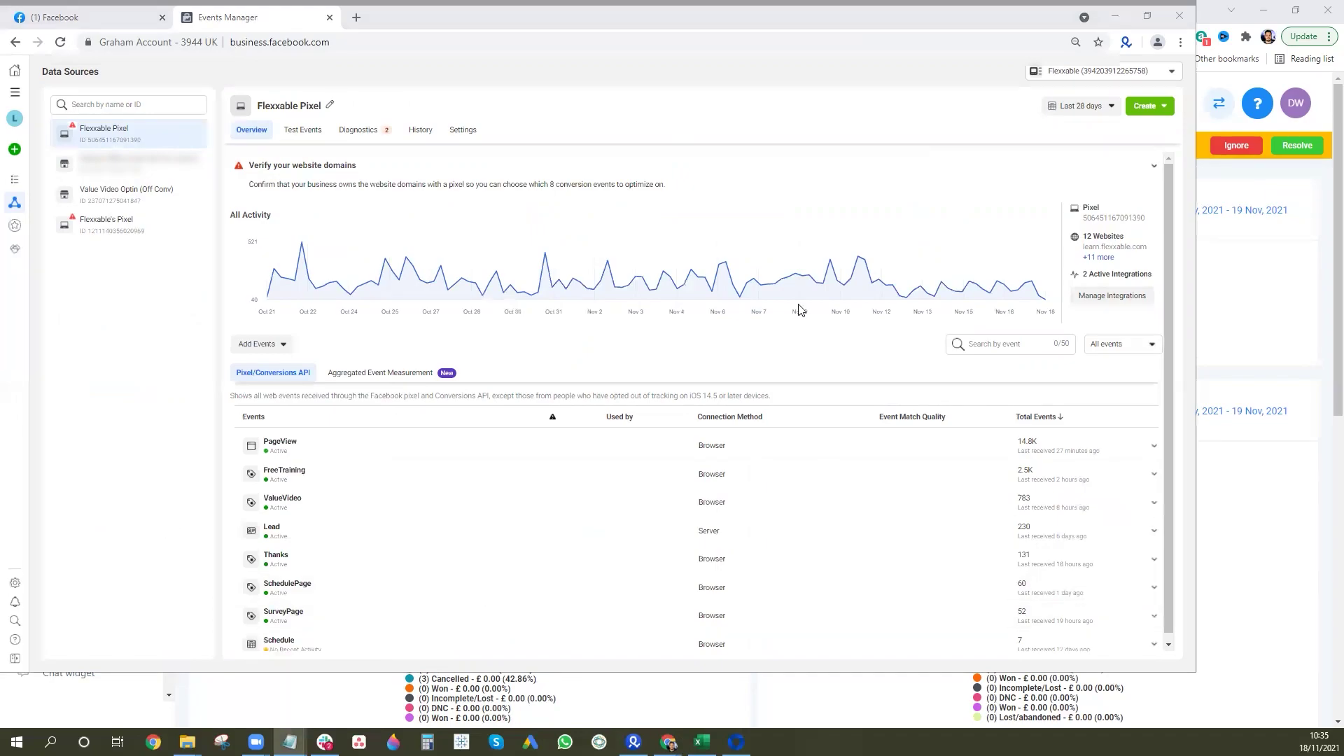
pyautogui.hotkey('ctrl', 'v')
pyautogui.press('Return')
pyautogui.press('Return')
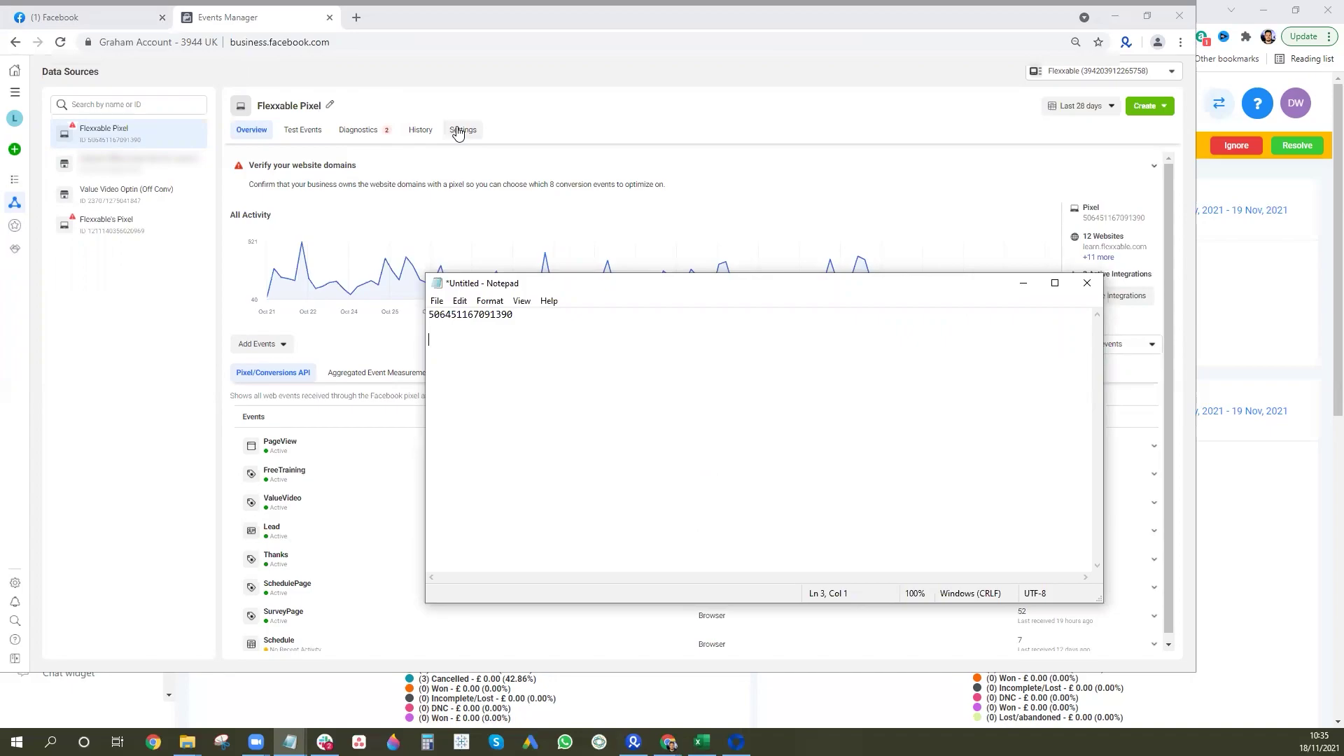
pyautogui.click(1022, 283)
pyautogui.click(474, 134)
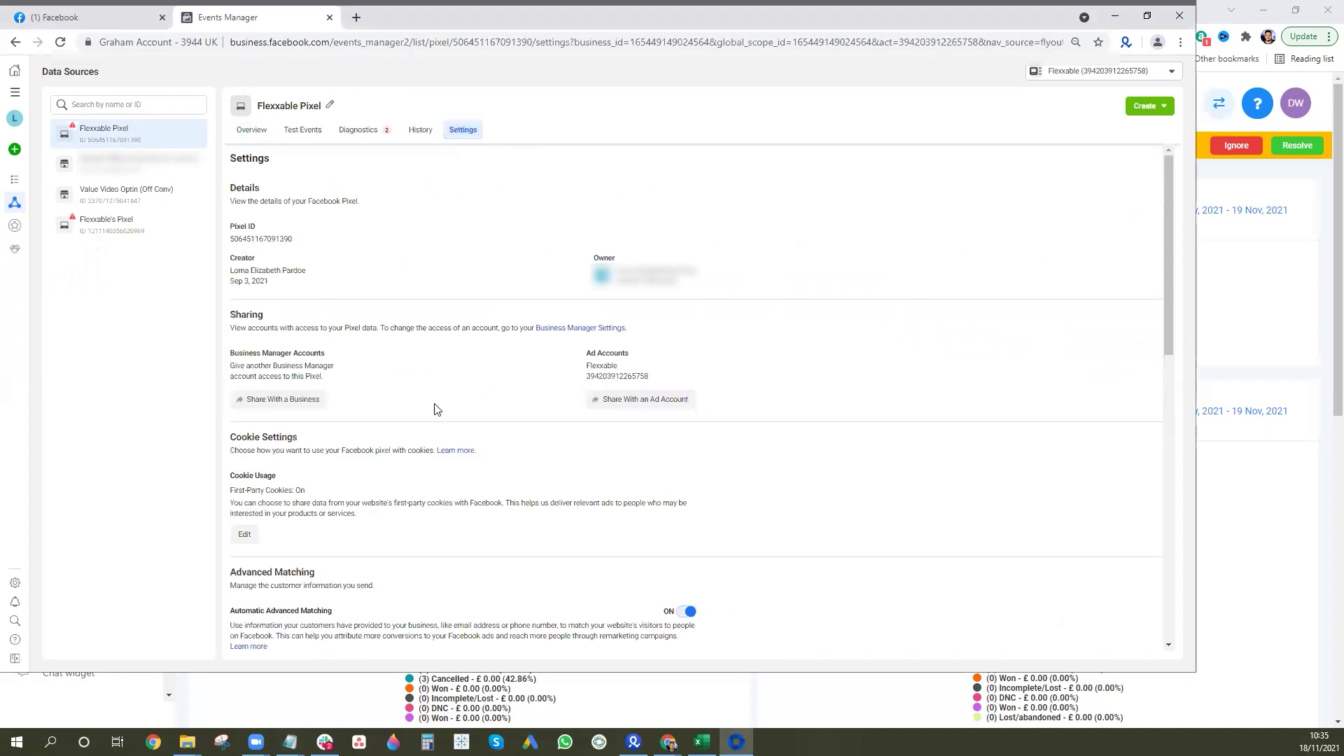
# Generate a Conversions API access token for the Flexxable Pixel and copy it.
pyautogui.scroll(-6, 434, 408)
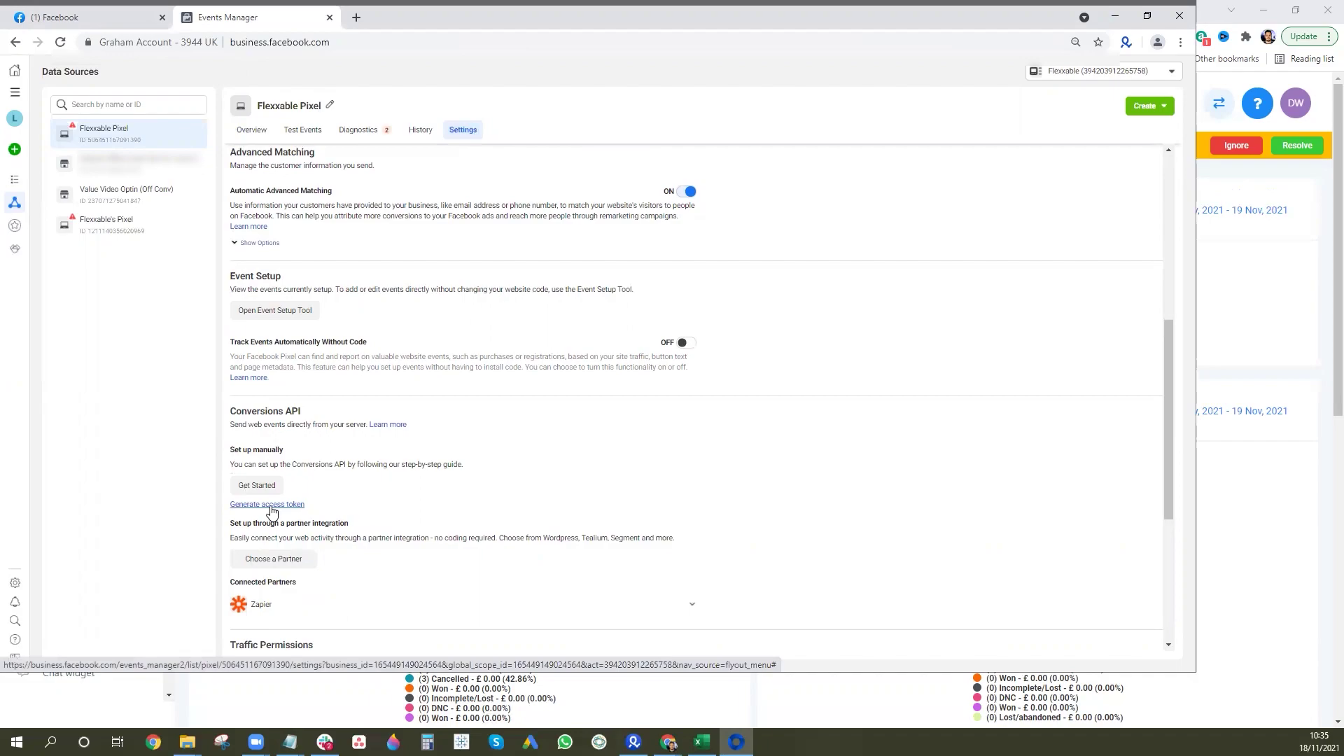
pyautogui.click(271, 505)
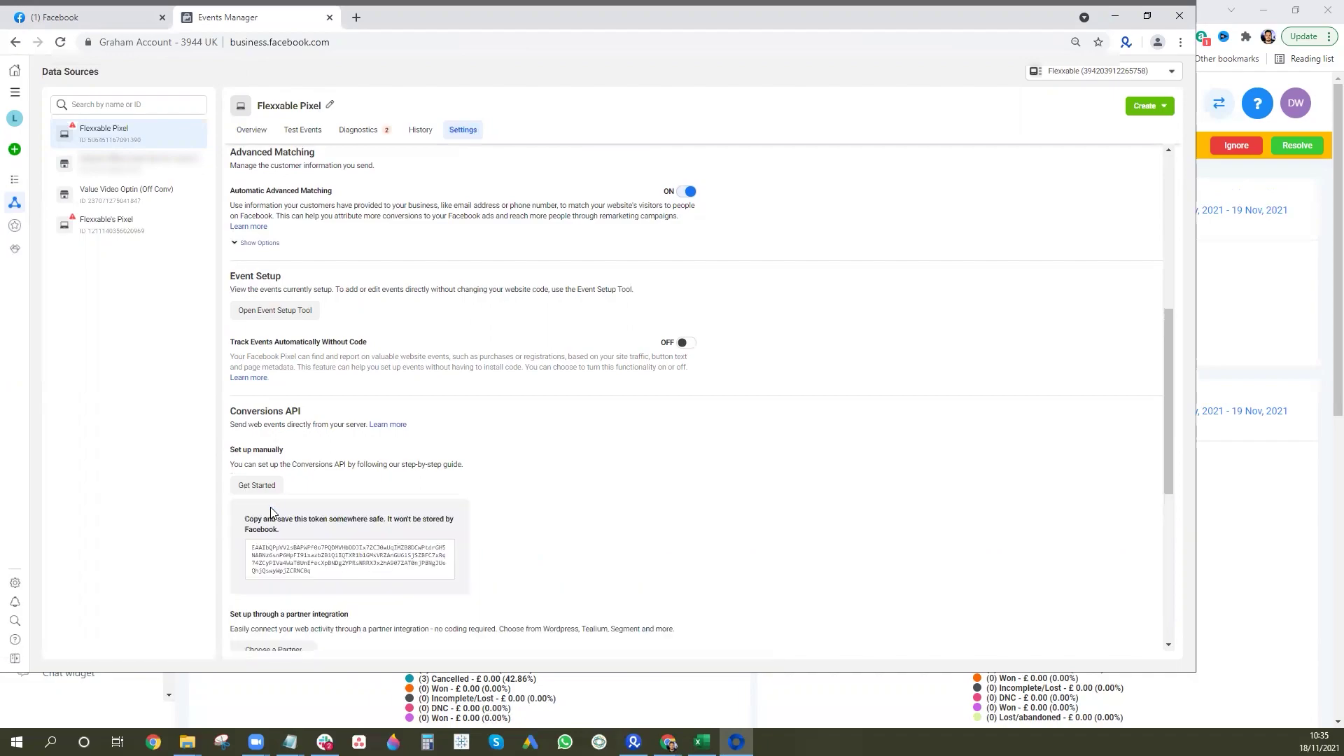
pyautogui.click(334, 560)
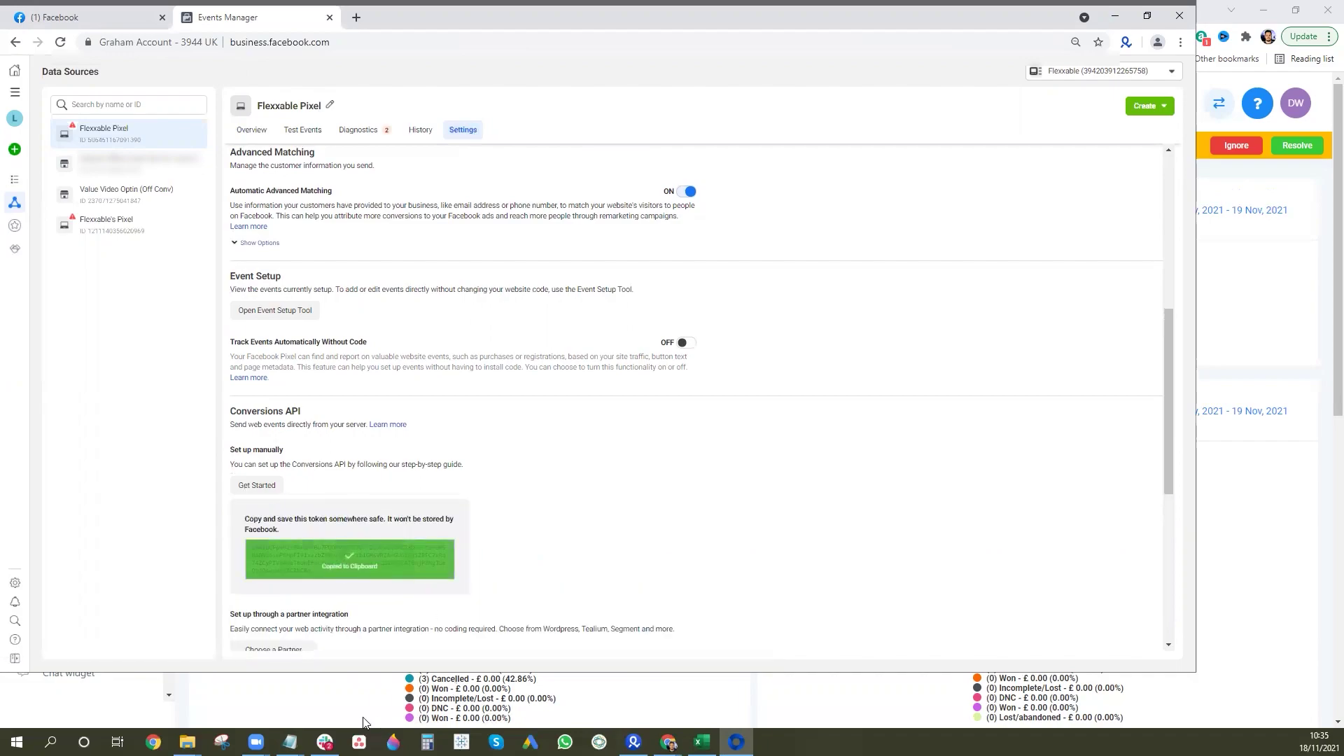
# Paste the access token into the Notepad note under the pixel ID, labelled 'Schedule'.
pyautogui.click(290, 742)
pyautogui.click(339, 700)
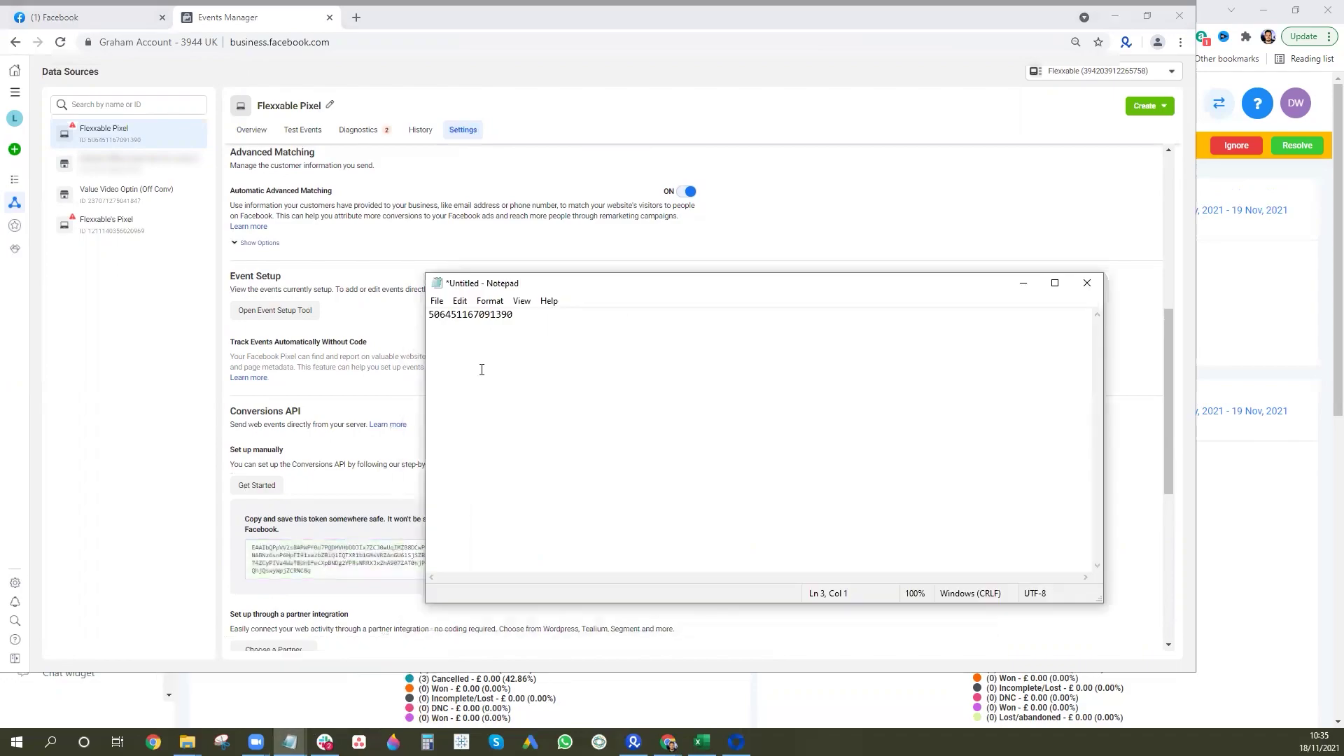
pyautogui.hotkey('ctrl', 'v')
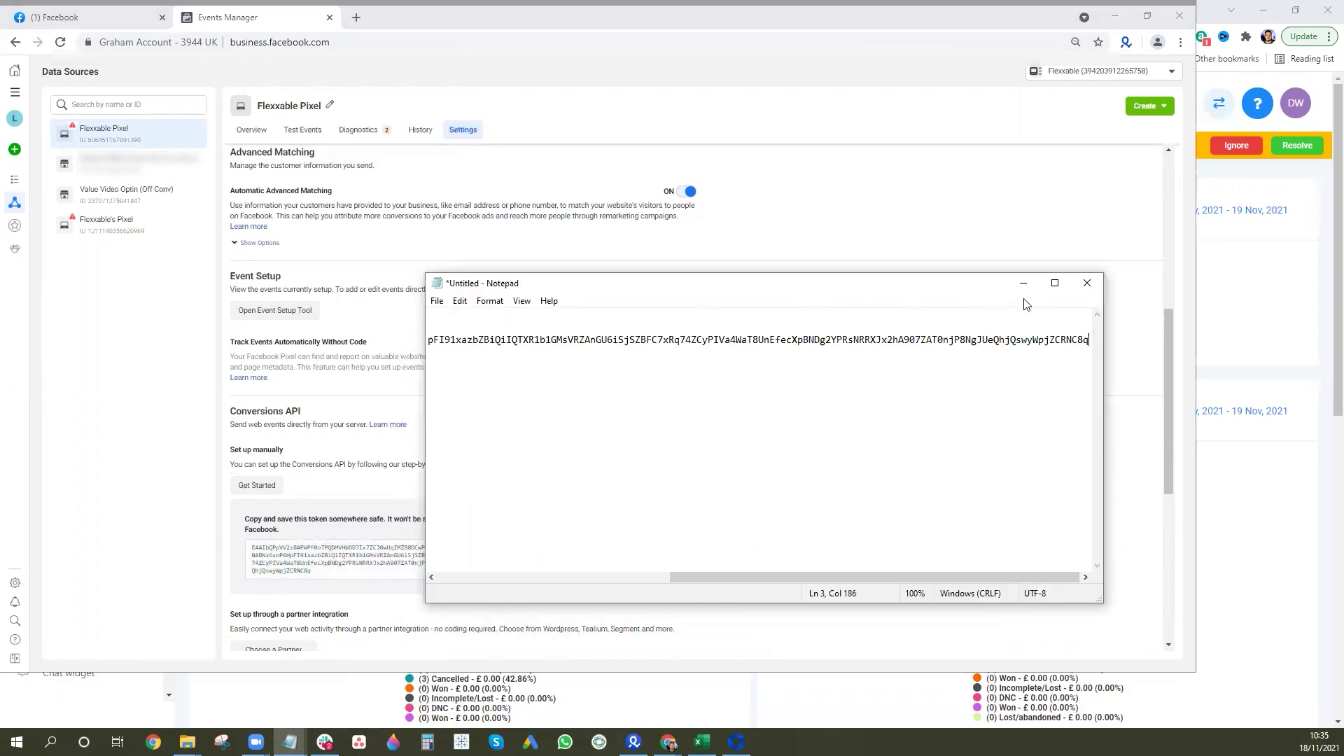
pyautogui.press('Return')
pyautogui.press('Return')
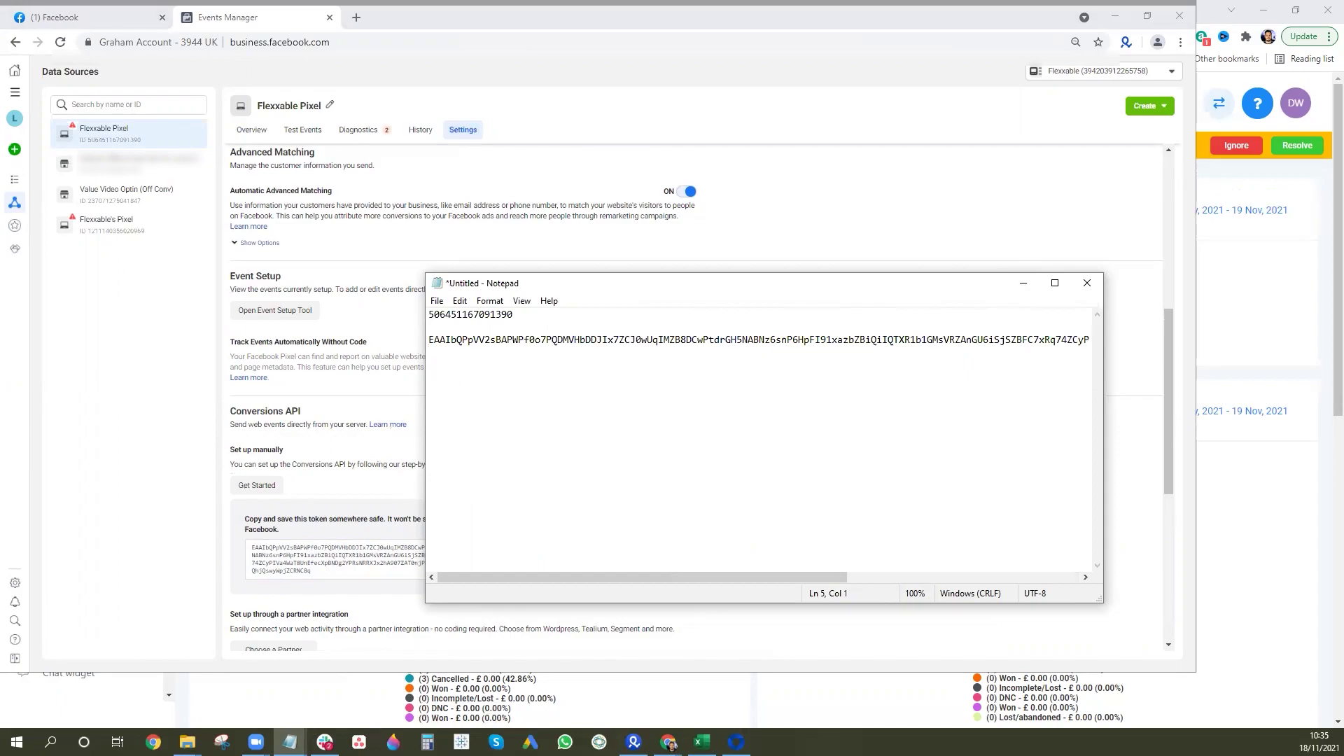
pyautogui.write('SChedue')
pyautogui.press('BackSpace')
pyautogui.press('BackSpace')
pyautogui.press('BackSpace')
pyautogui.press('BackSpace')
pyautogui.press('BackSpace')
pyautogui.write('chedule')
pyautogui.click(1021, 284)
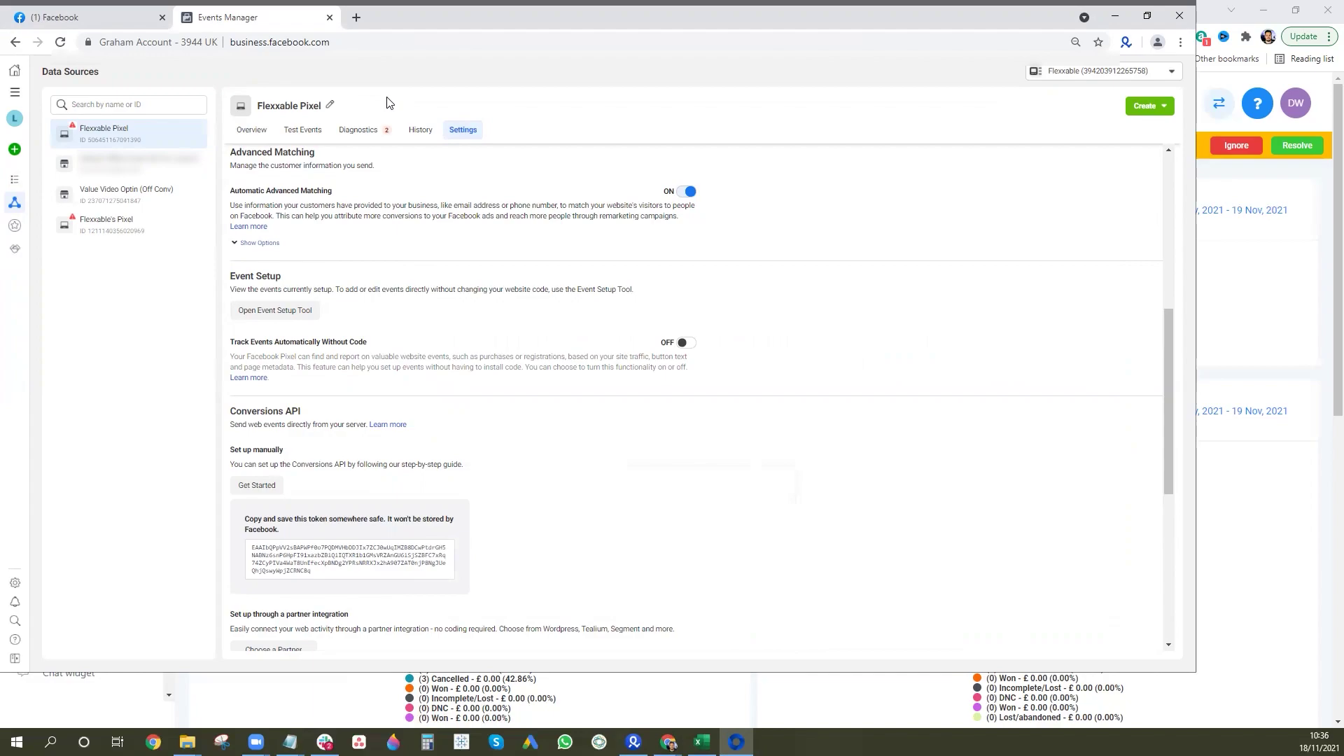
# Minimize Events Manager and go to HighLevel's Calendars settings.
pyautogui.click(1112, 16)
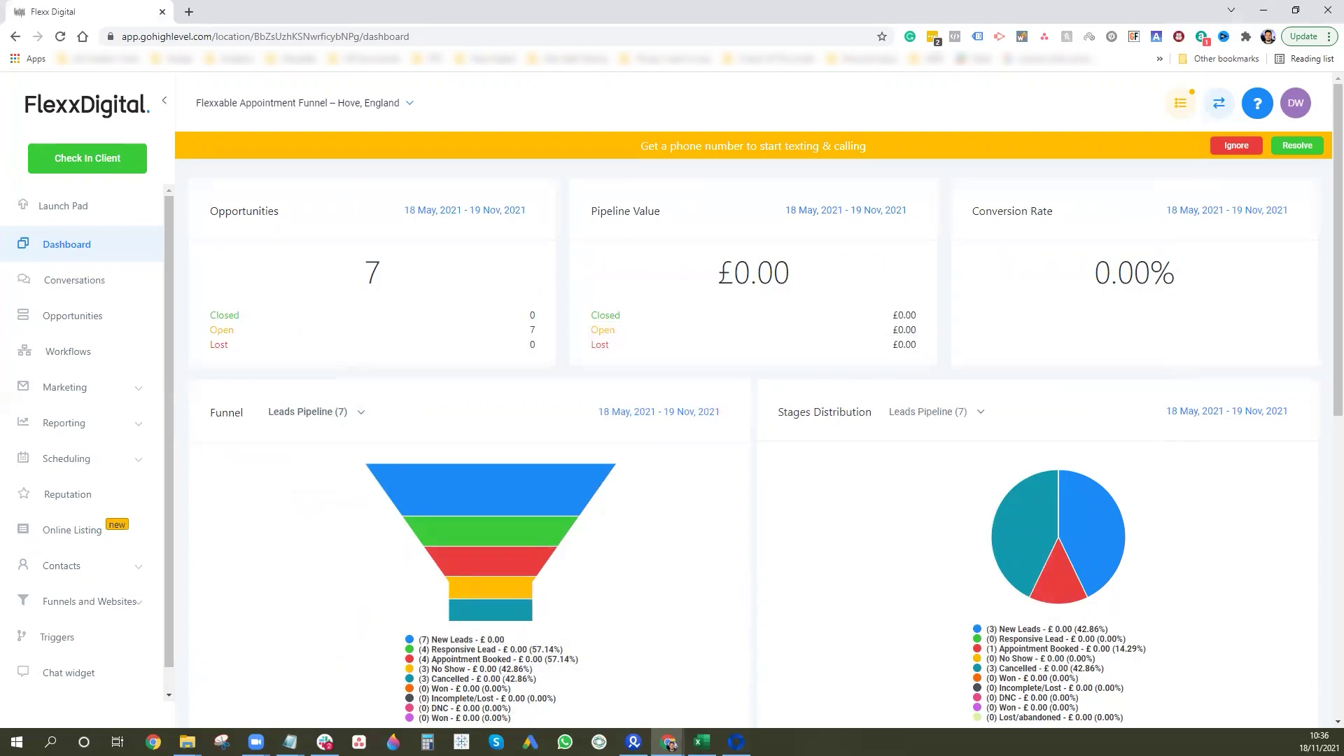
pyautogui.scroll(-5, 99, 599)
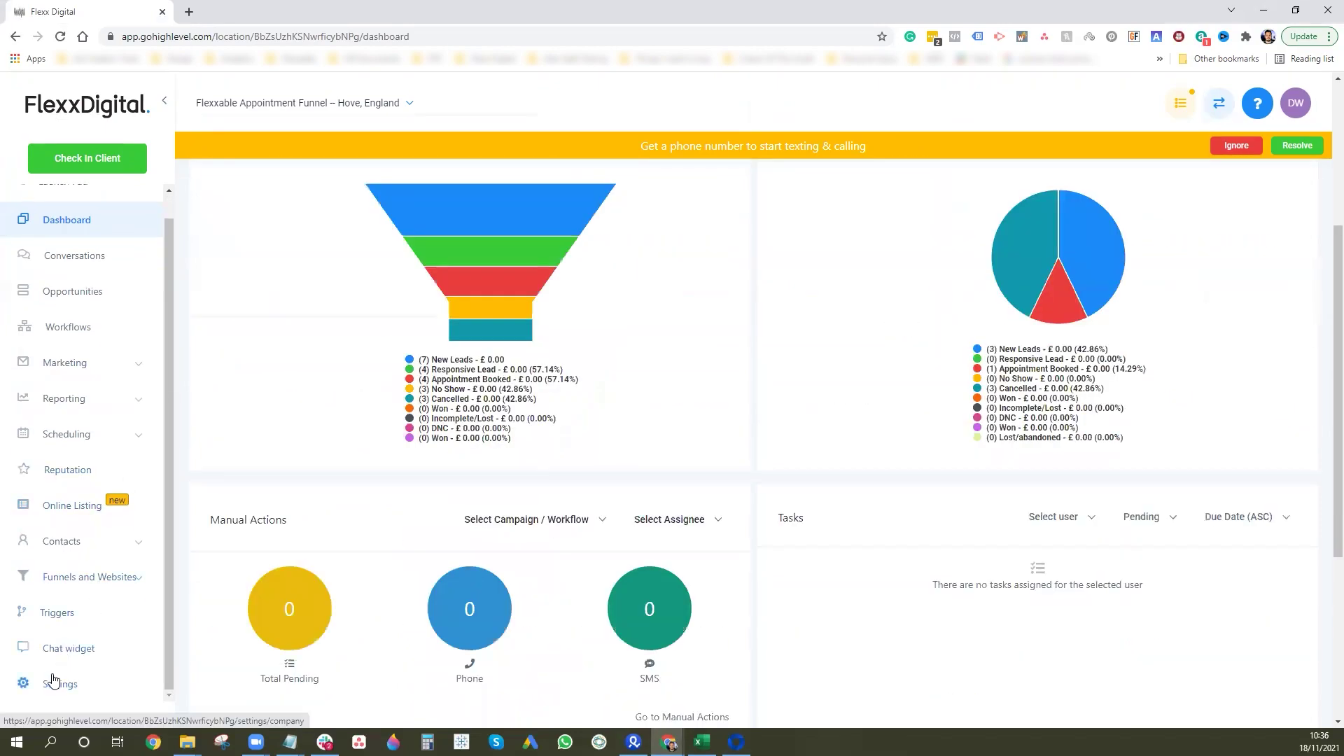
pyautogui.click(28, 683)
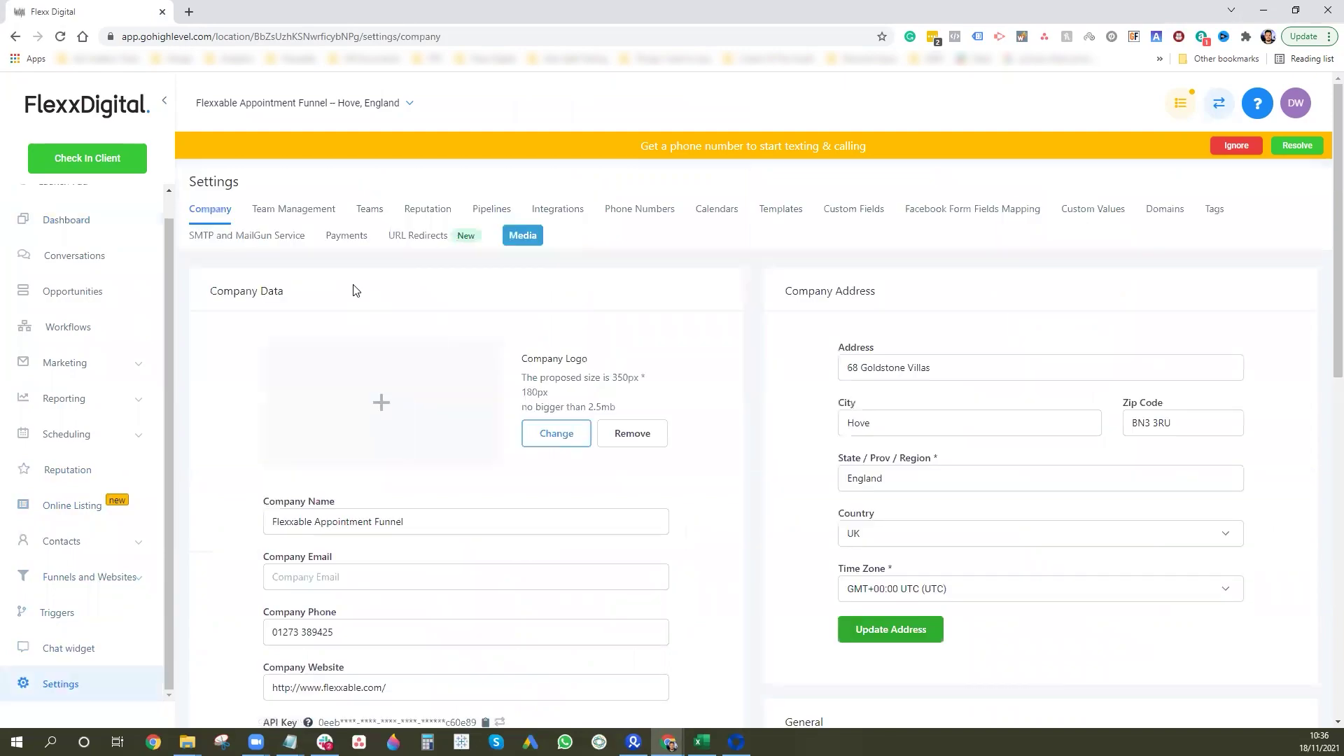
pyautogui.click(713, 209)
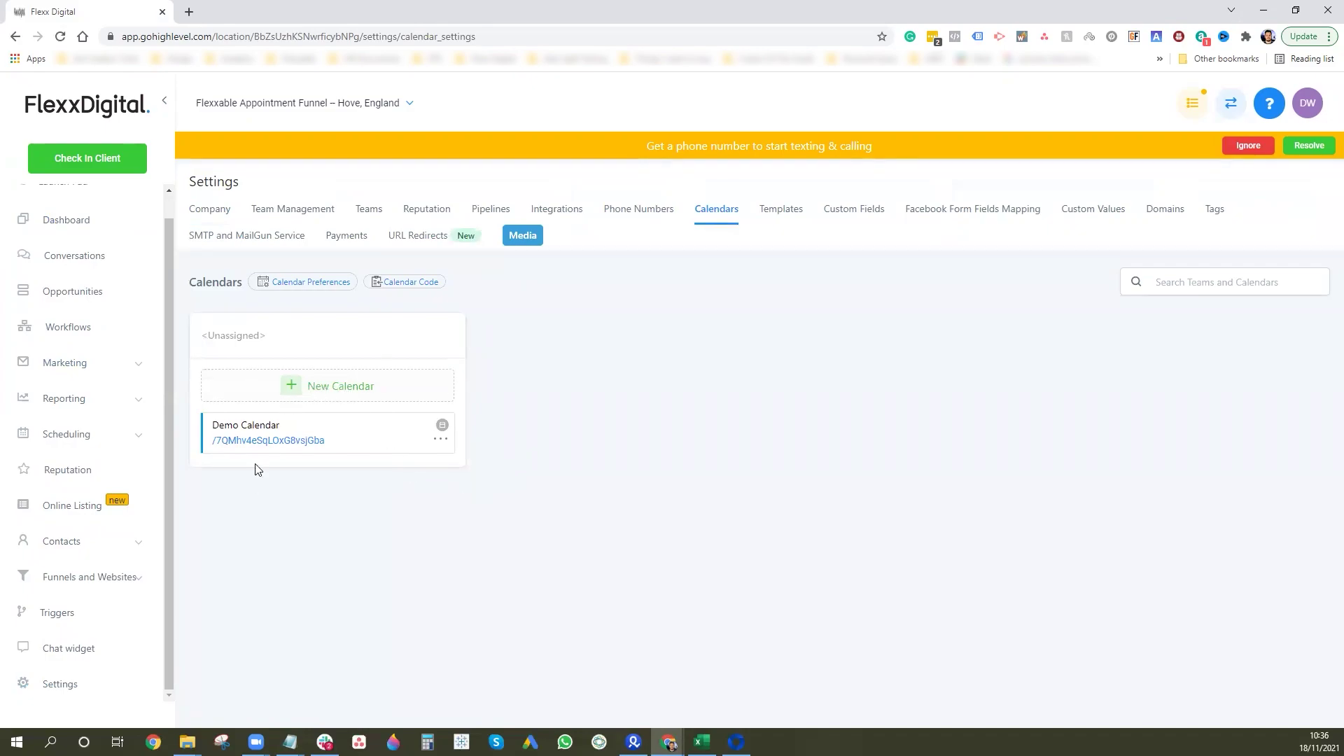
# Open and dismiss the New Calendar form without saving, then open the Demo Calendar's options menu.
pyautogui.click(330, 391)
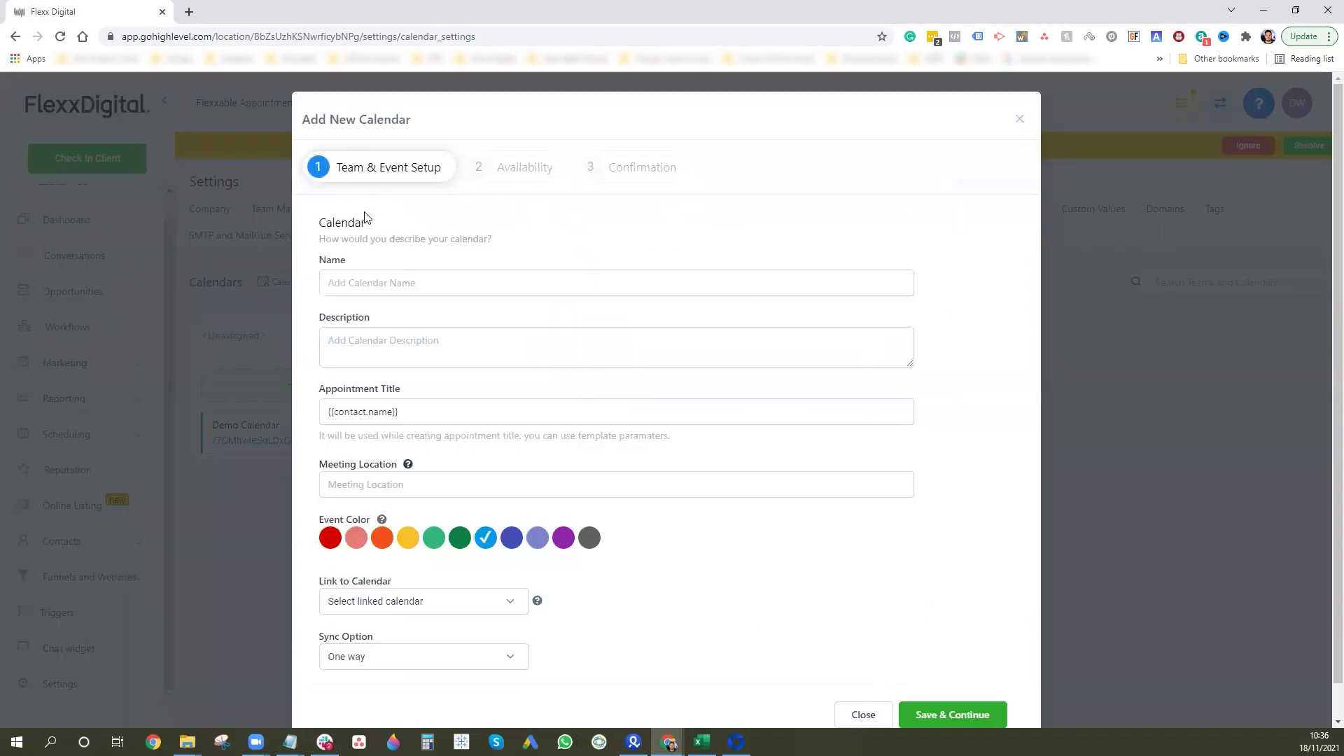
pyautogui.click(861, 717)
pyautogui.click(441, 439)
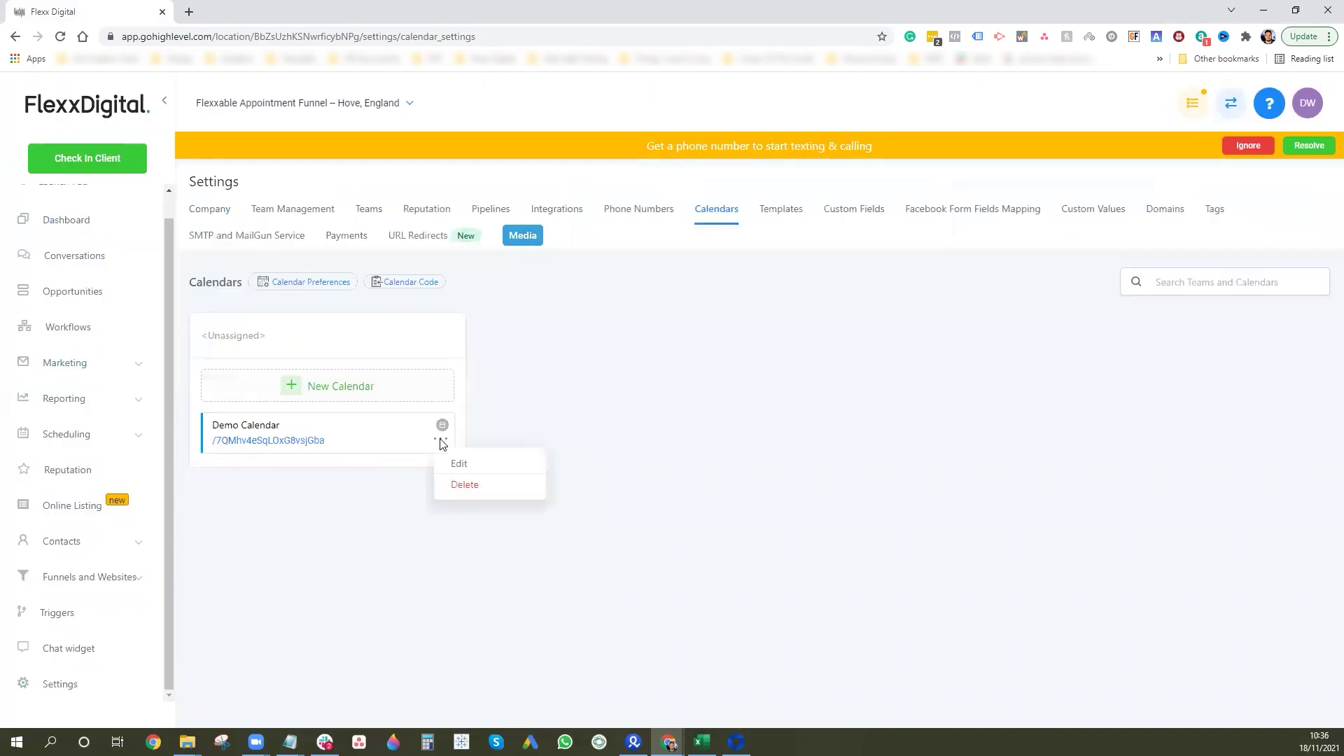
# Edit the Demo Calendar and advance through Availability to the Confirmation step.
pyautogui.click(469, 462)
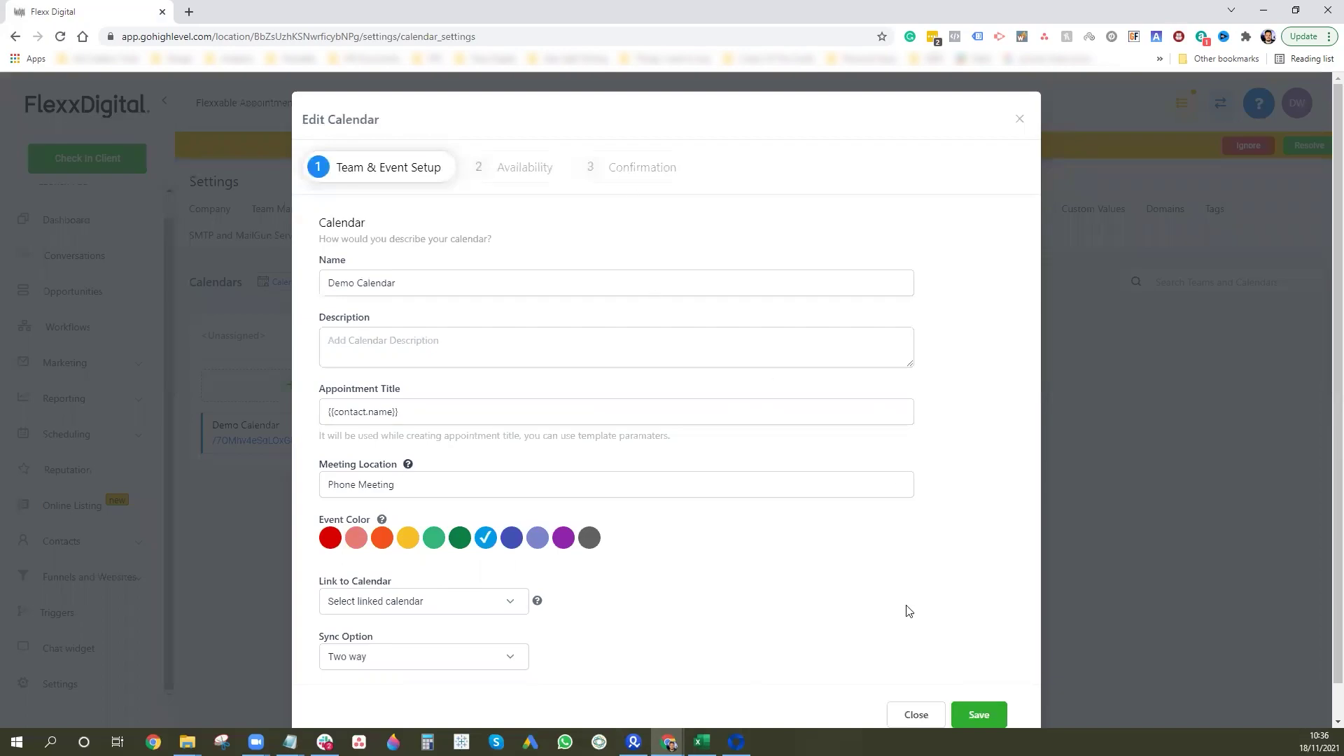
pyautogui.click(532, 175)
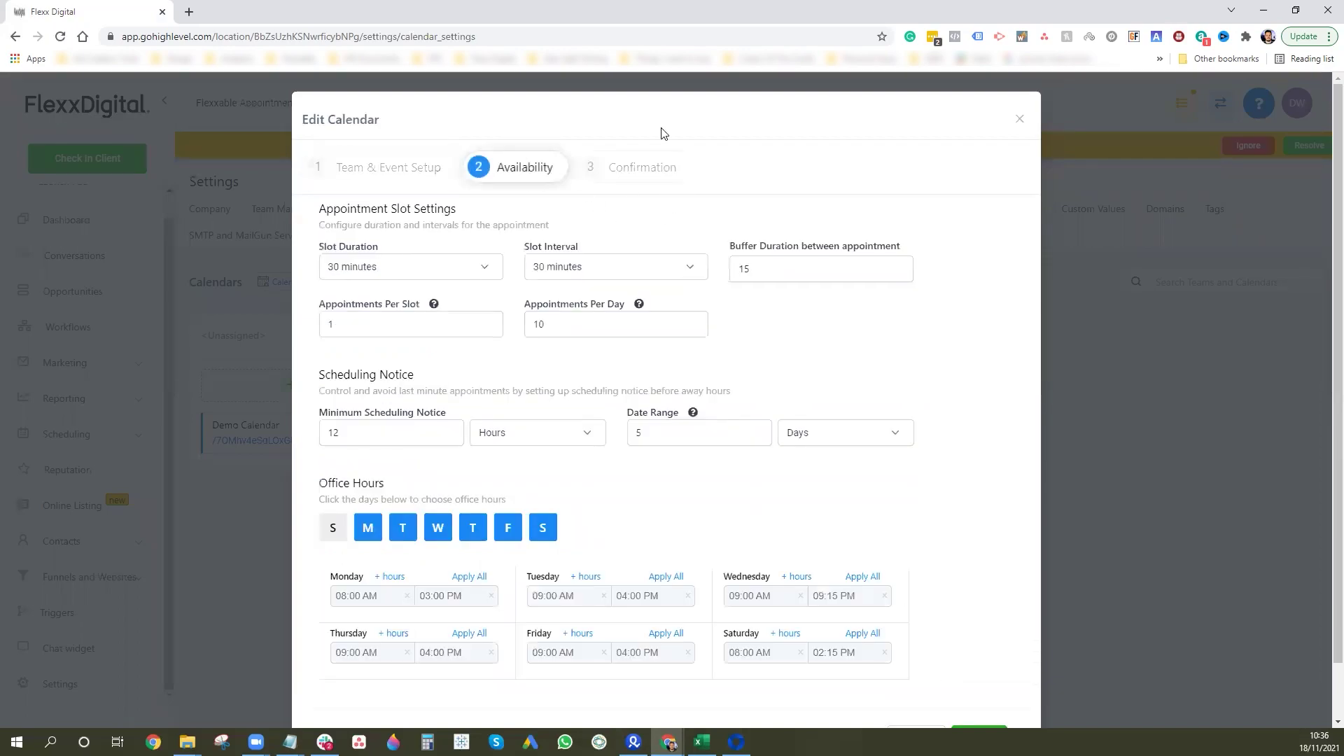
pyautogui.scroll(-1, 742, 404)
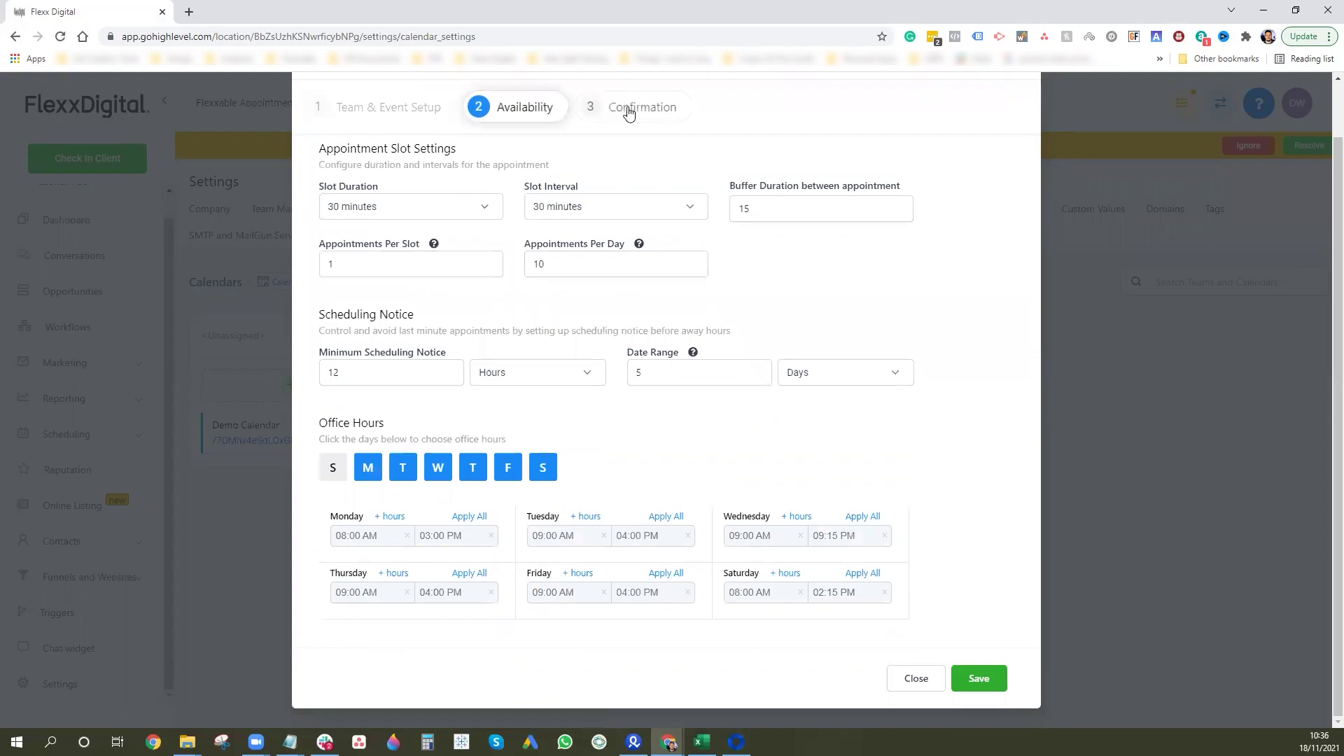
pyautogui.click(627, 110)
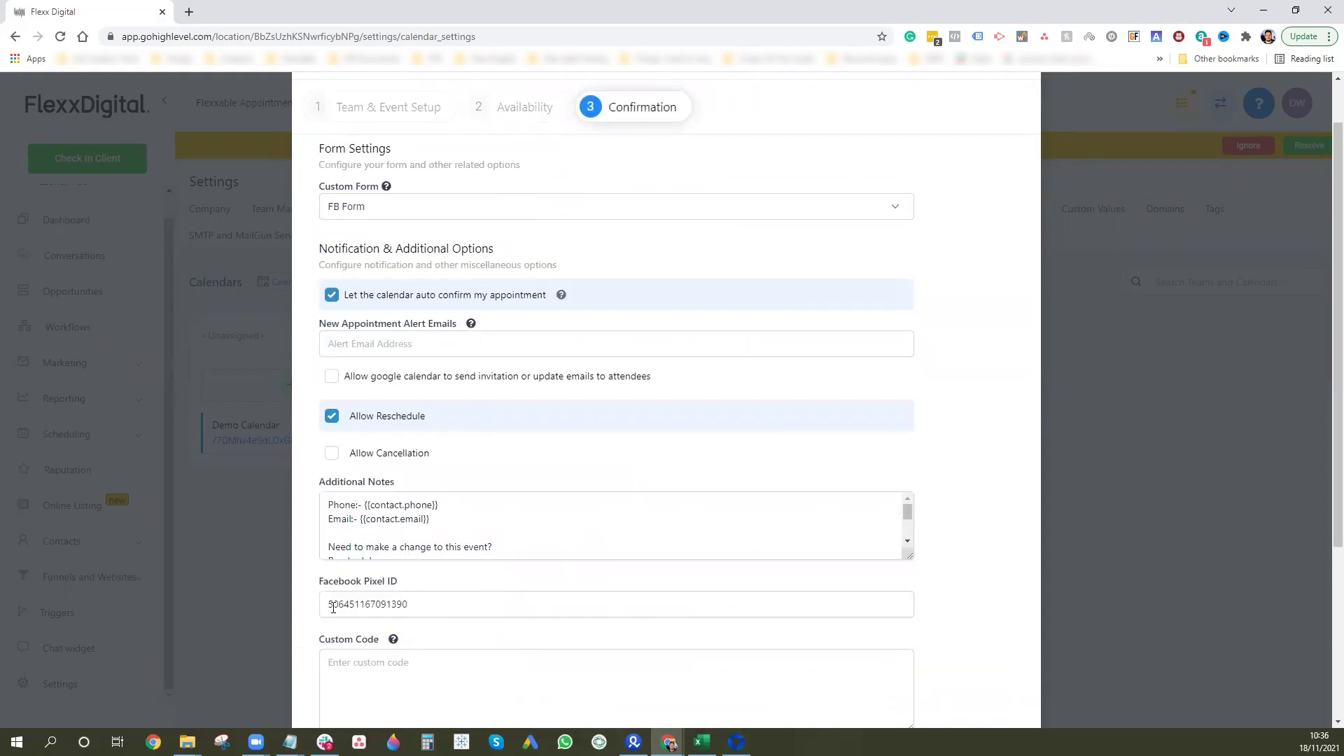
# Compare the saved pixel ID in the notes with the calendar's Facebook Pixel ID field, then close the editor.
pyautogui.moveTo(290, 742)
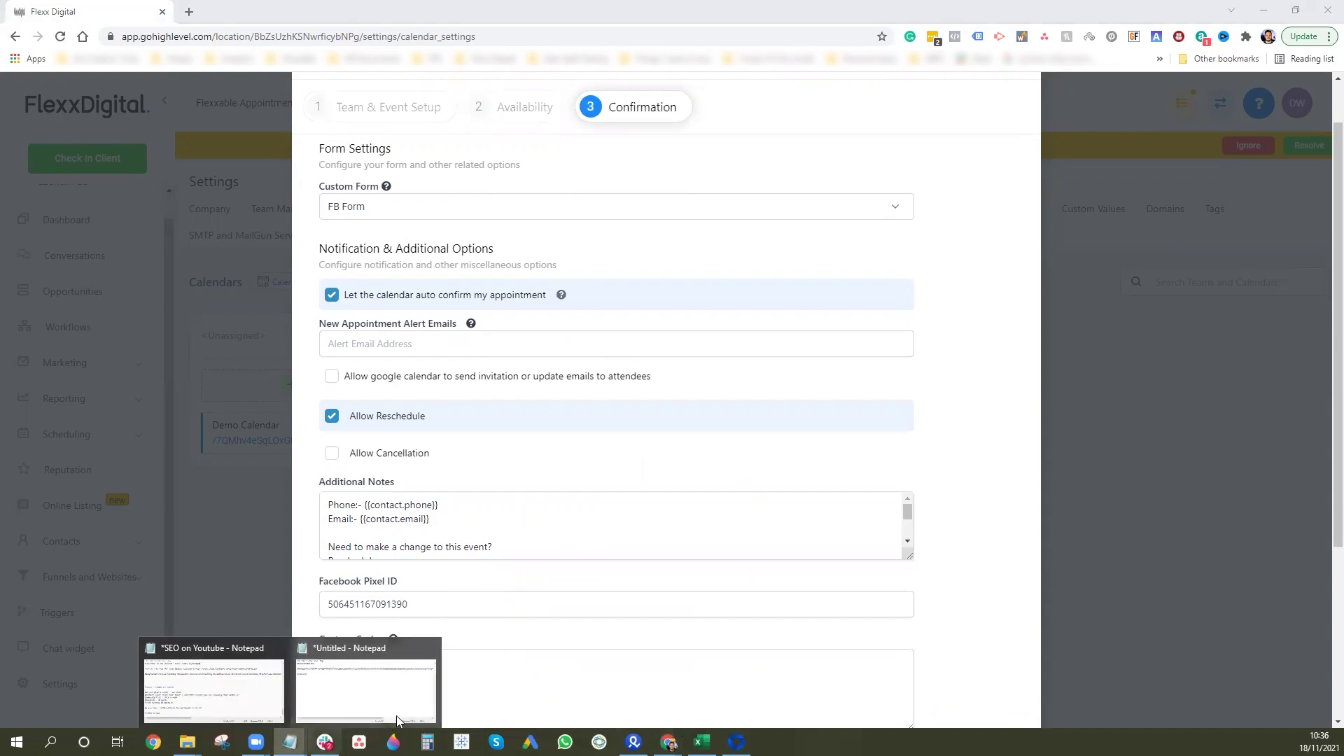
pyautogui.click(353, 679)
pyautogui.moveTo(506, 314); pyautogui.dragTo(427, 315)
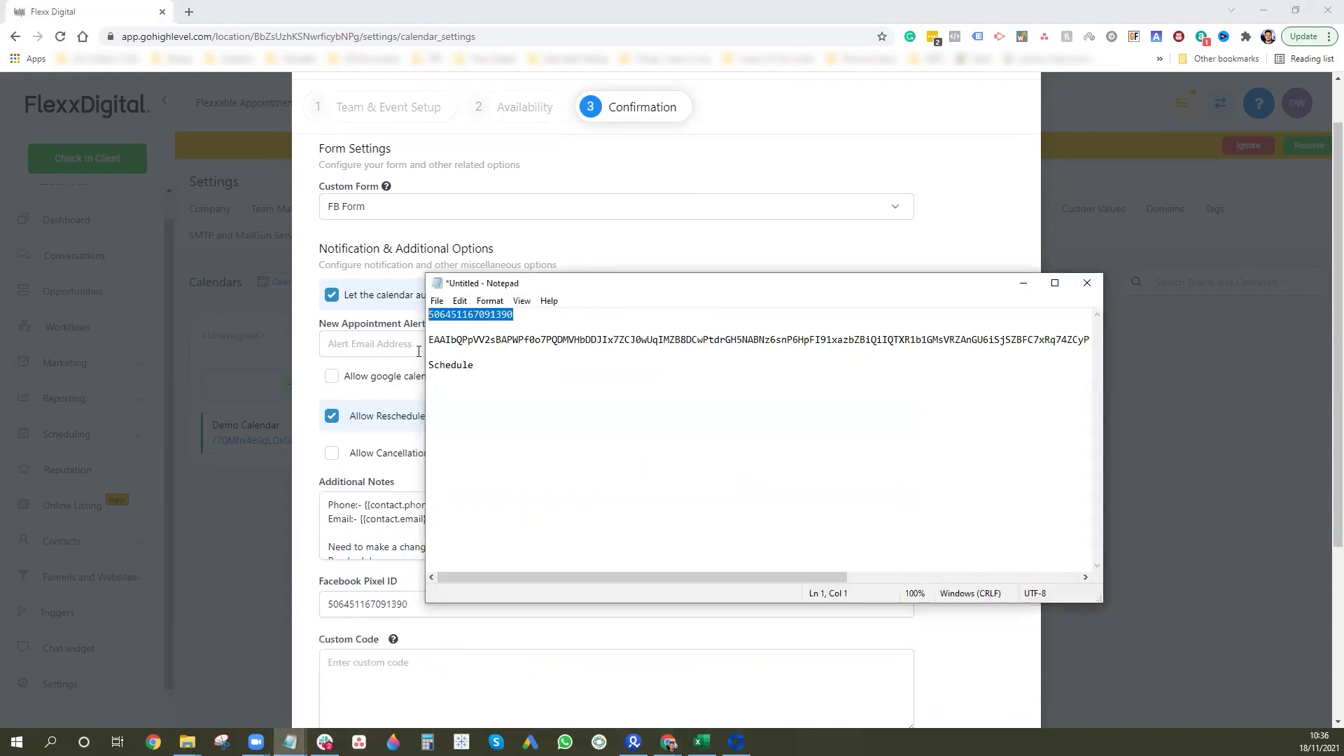
pyautogui.click(1022, 282)
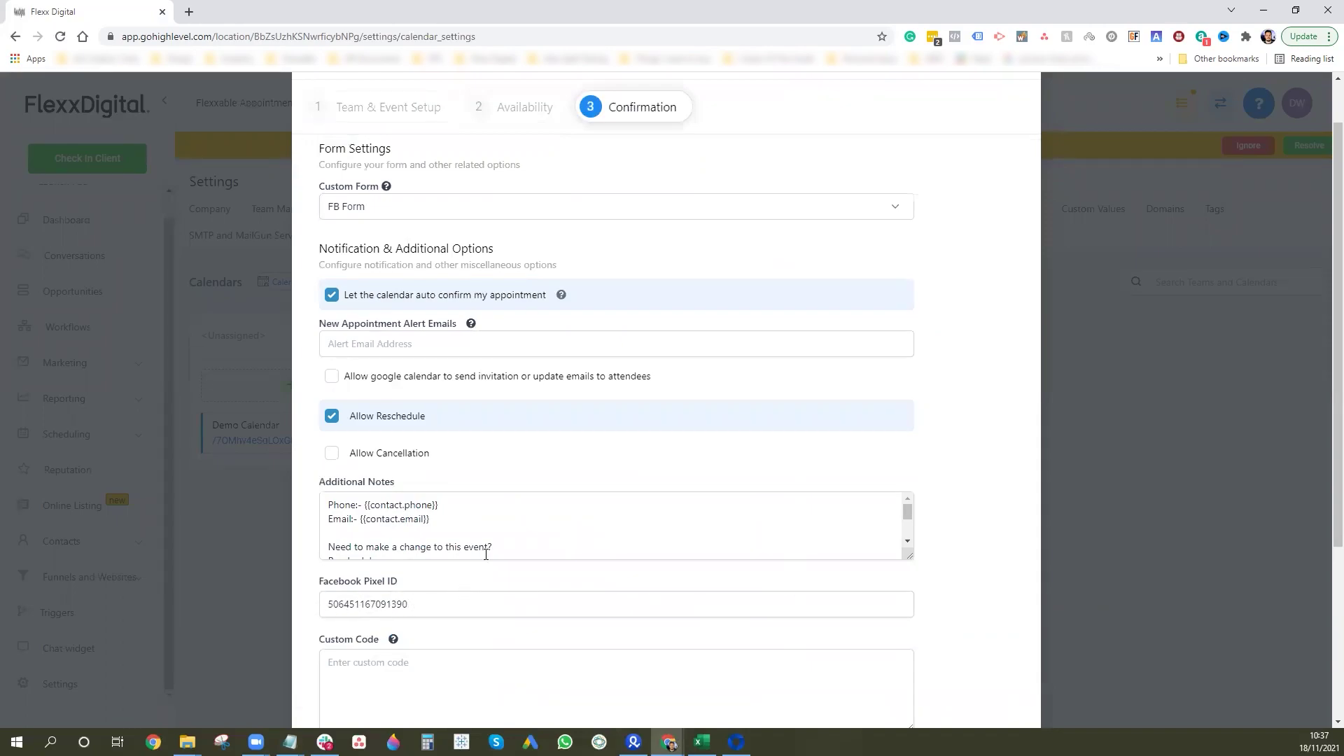
pyautogui.scroll(-5, 486, 554)
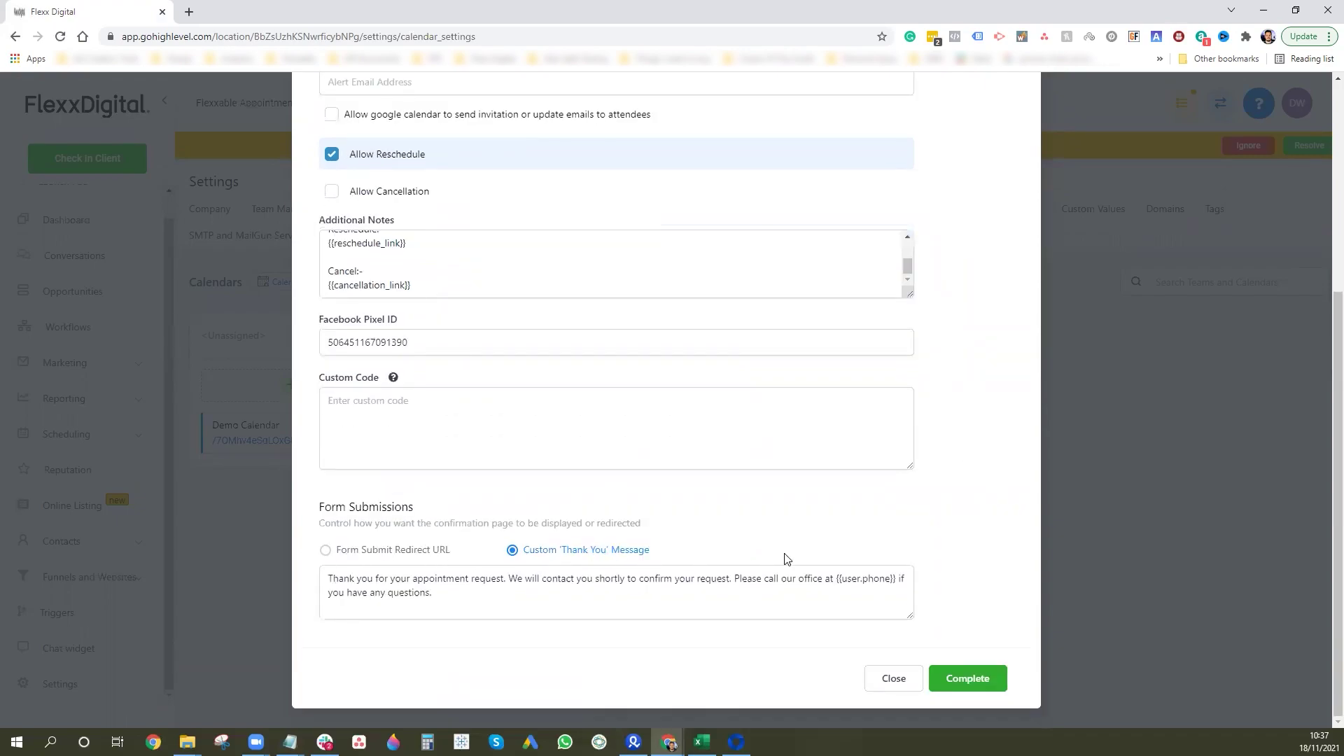
pyautogui.click(893, 678)
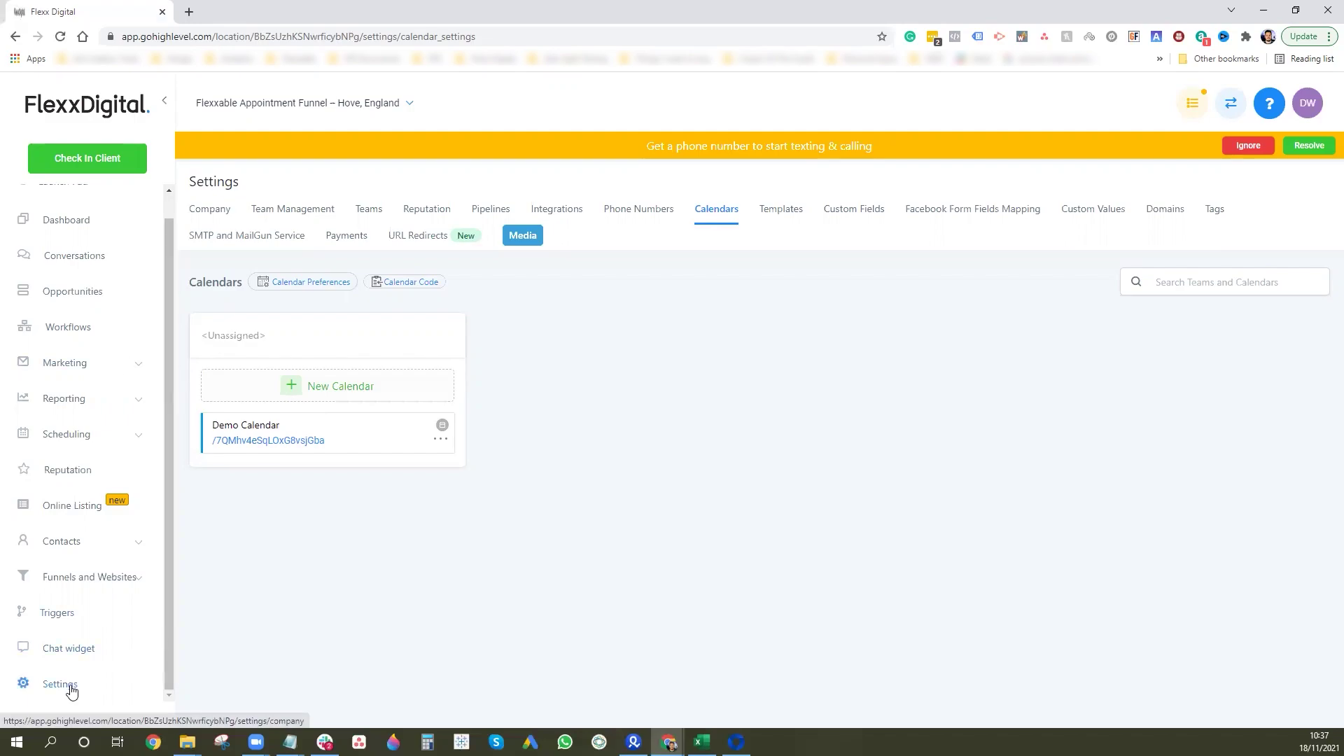
# View the connected Facebook and Instagram account in HighLevel's Integrations settings, then return to Events Manager.
pyautogui.click(76, 685)
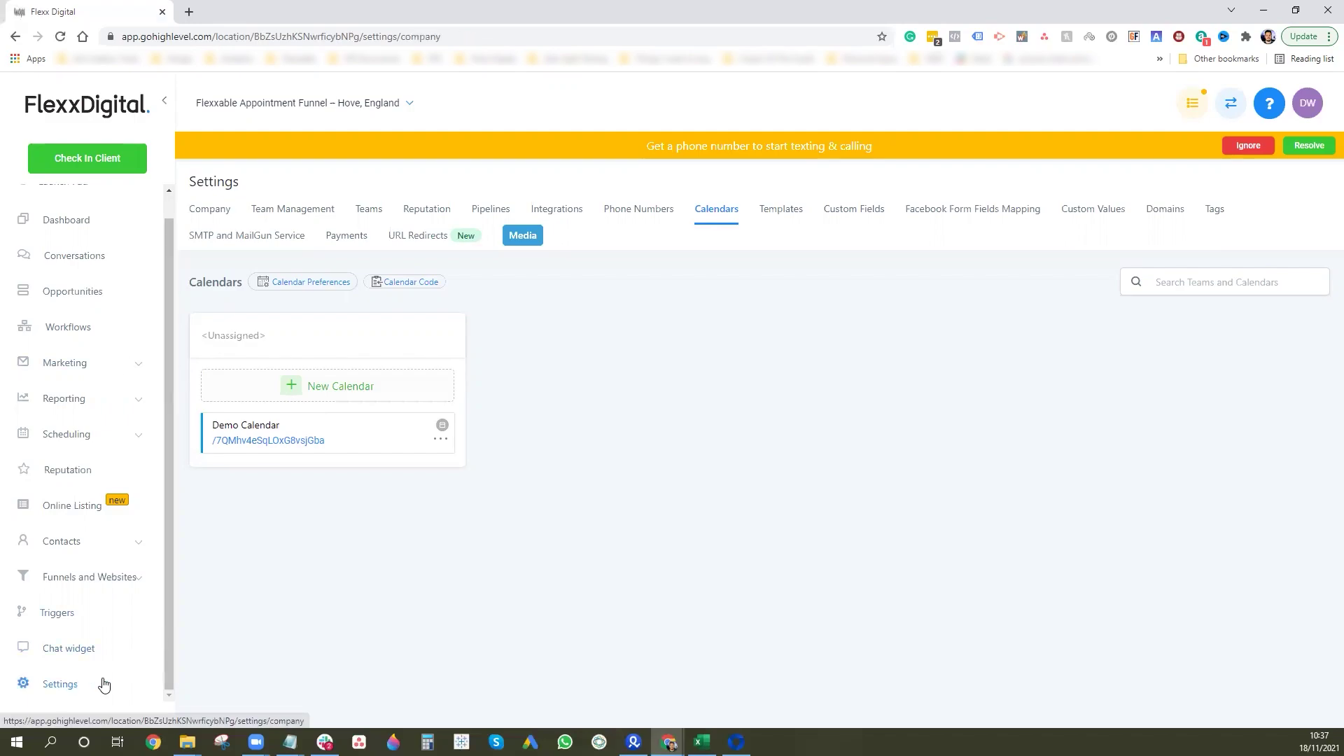
pyautogui.click(546, 210)
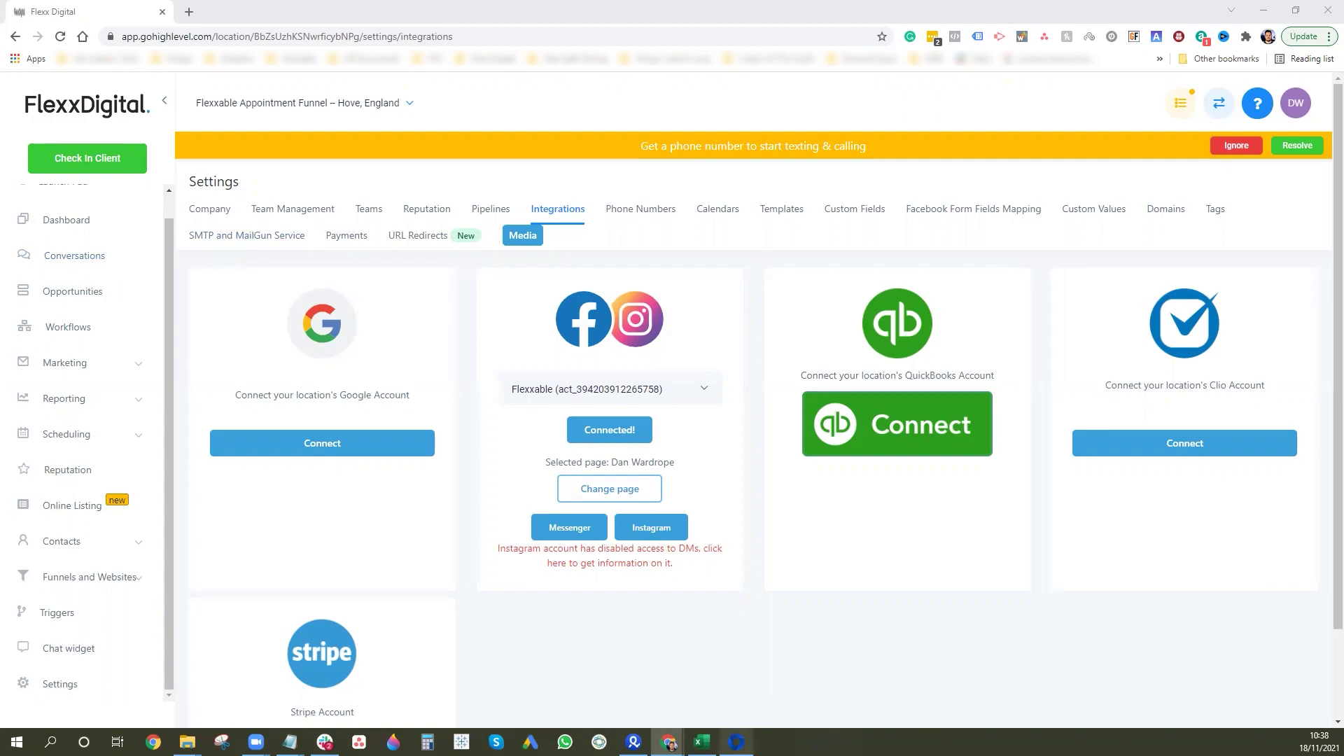
pyautogui.hotkey('alt', 'Tab')
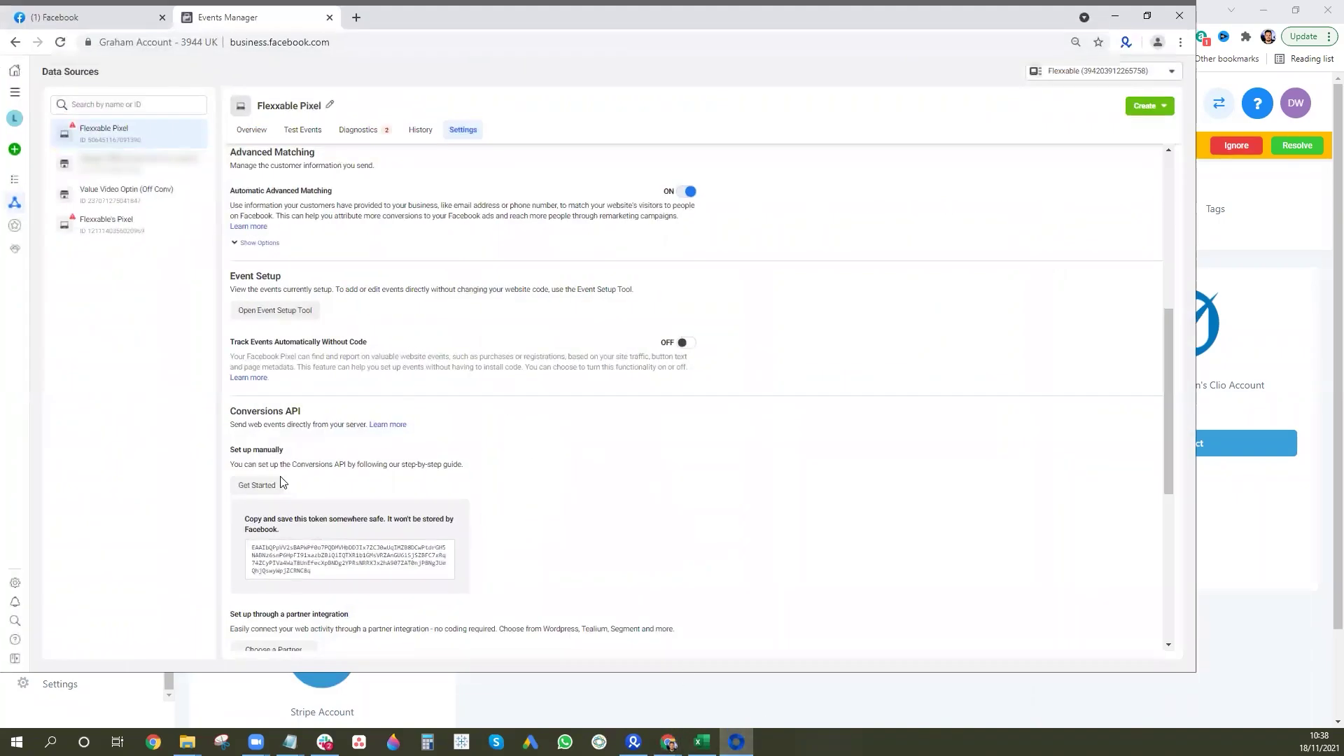
# Open the Flexxable Pixel's manual Conversions API setup to its Manual Implementation Overview.
pyautogui.click(265, 489)
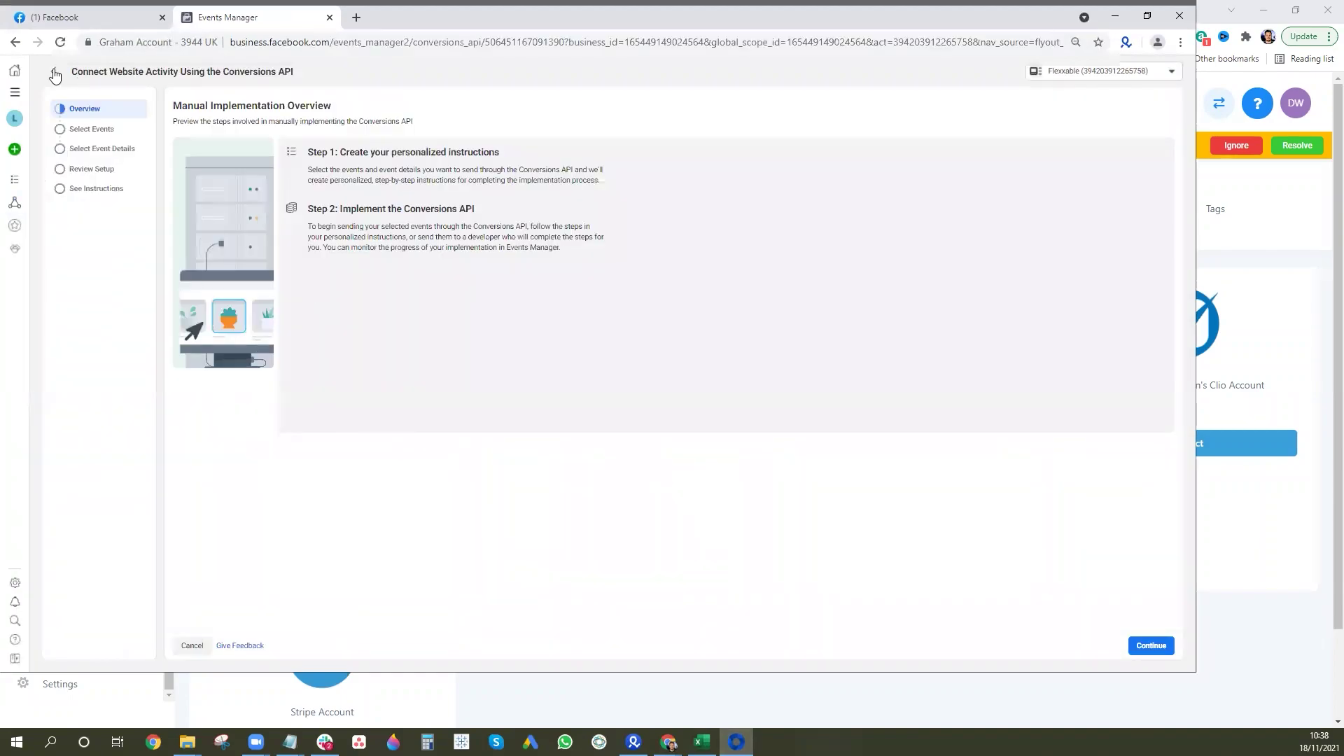
pyautogui.click(55, 74)
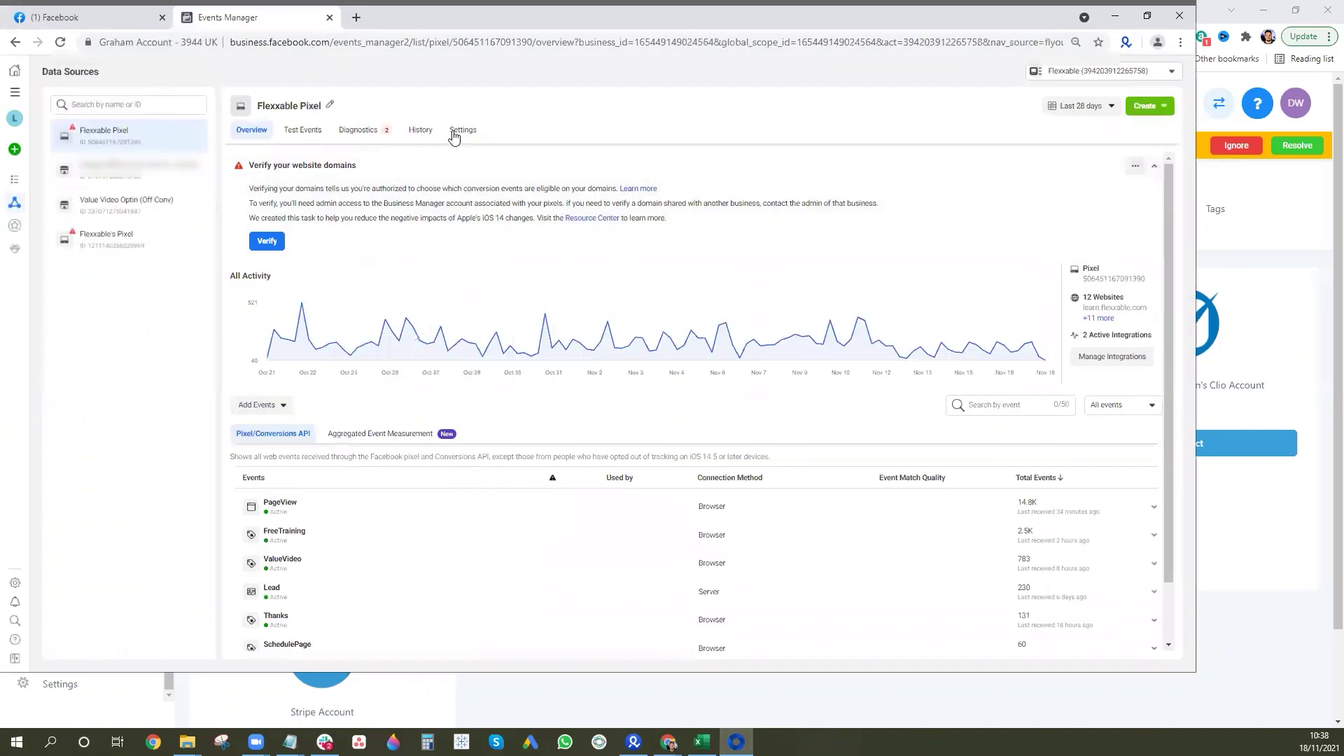
pyautogui.click(459, 131)
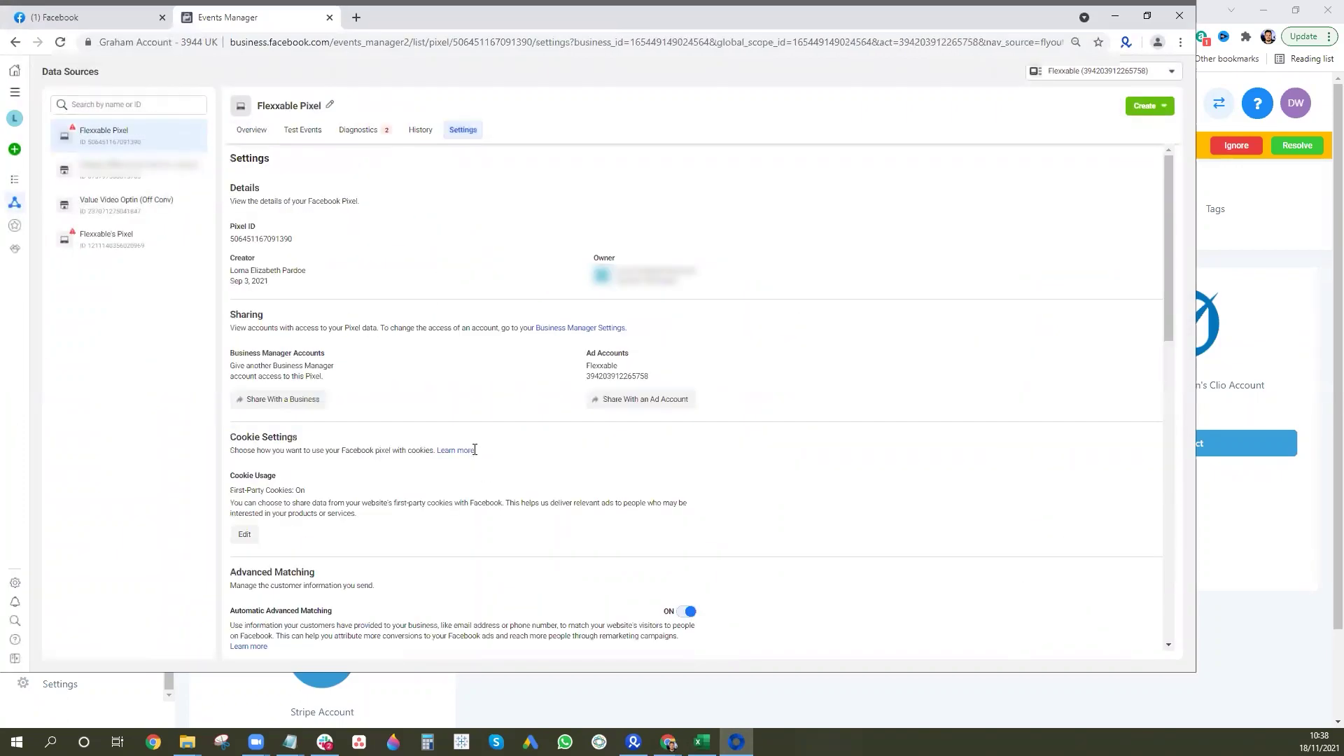
pyautogui.scroll(-5, 409, 490)
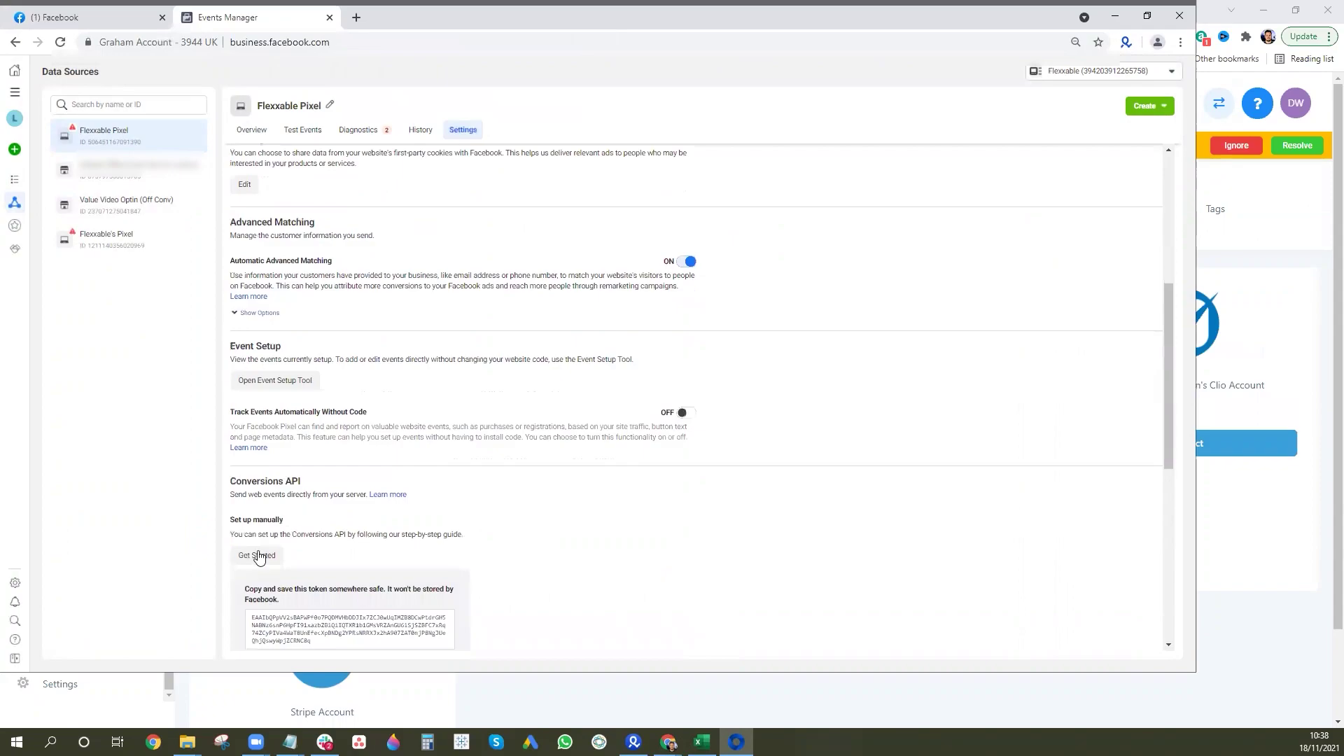
pyautogui.click(257, 555)
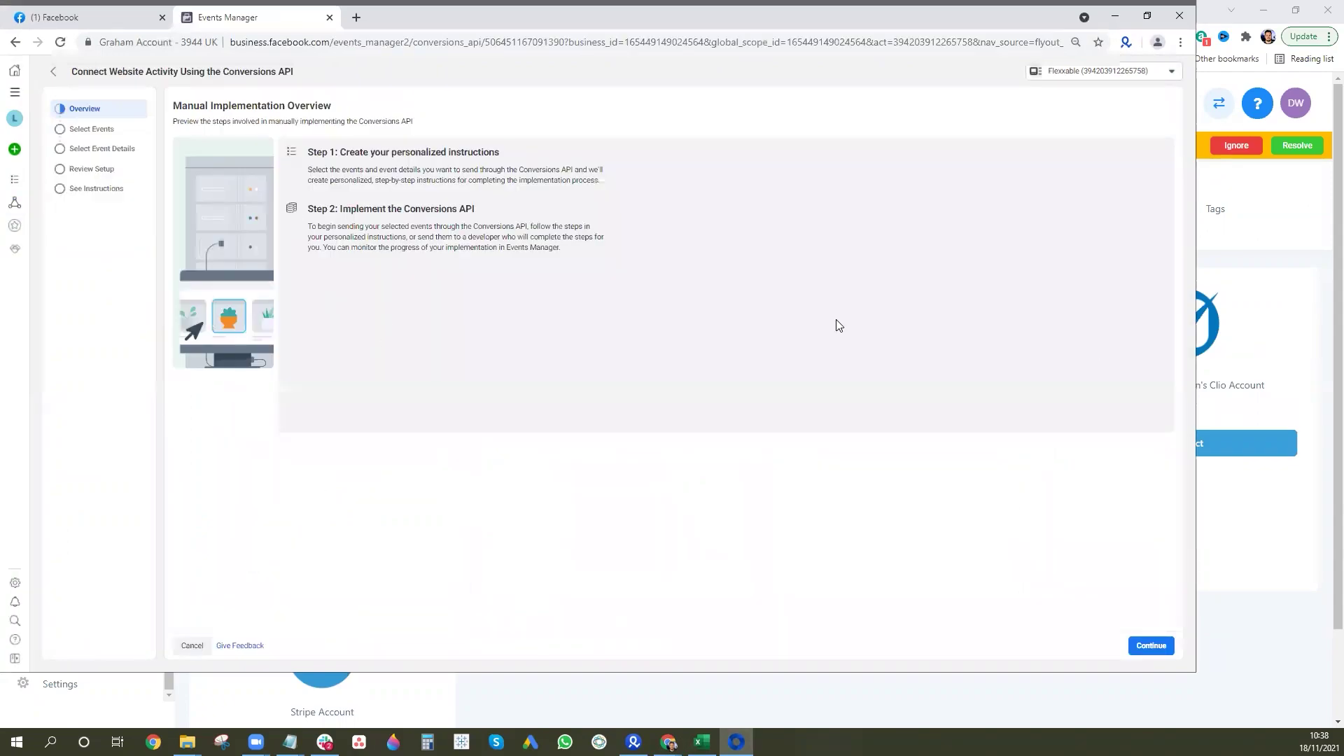
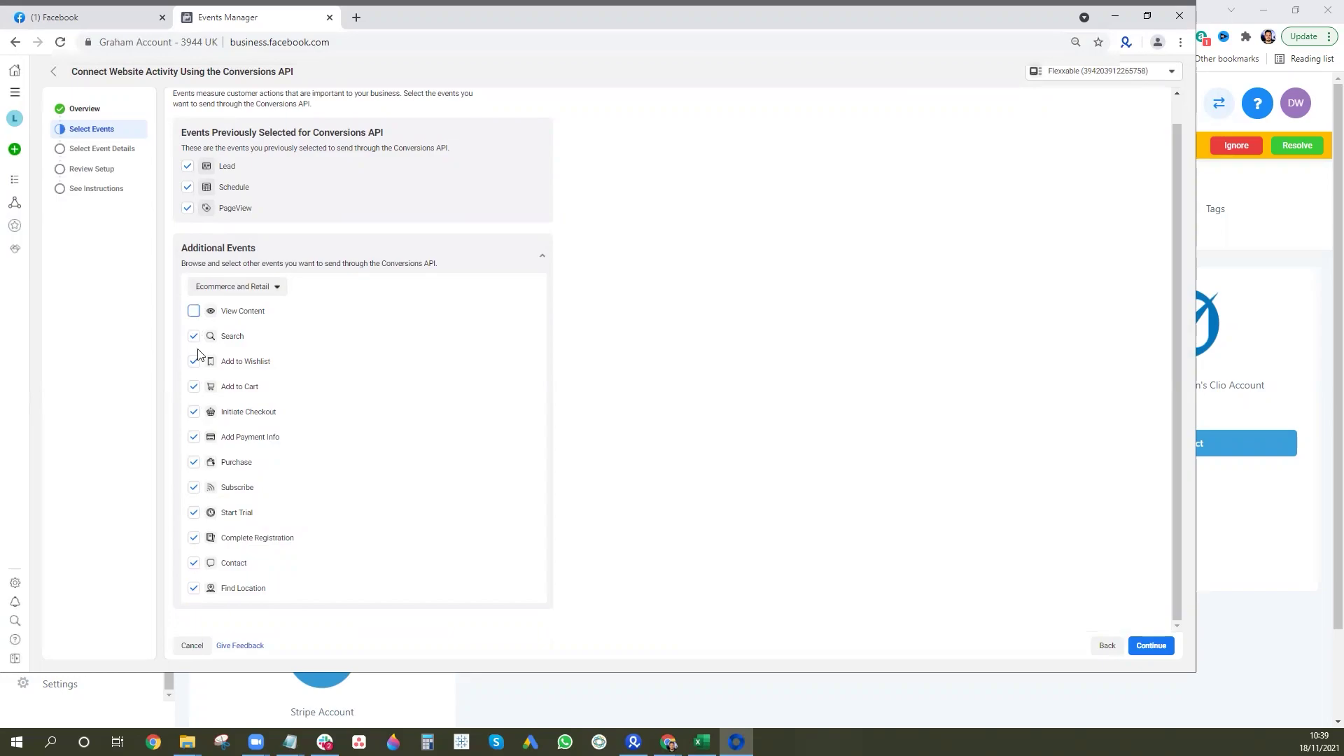
# Untick all ten additional events and PageView, keeping only Lead and Schedule, then continue.
pyautogui.click(194, 337)
pyautogui.click(195, 363)
pyautogui.click(194, 411)
pyautogui.click(194, 437)
pyautogui.click(194, 462)
pyautogui.click(194, 488)
pyautogui.click(194, 512)
pyautogui.click(194, 537)
pyautogui.click(194, 563)
pyautogui.click(194, 588)
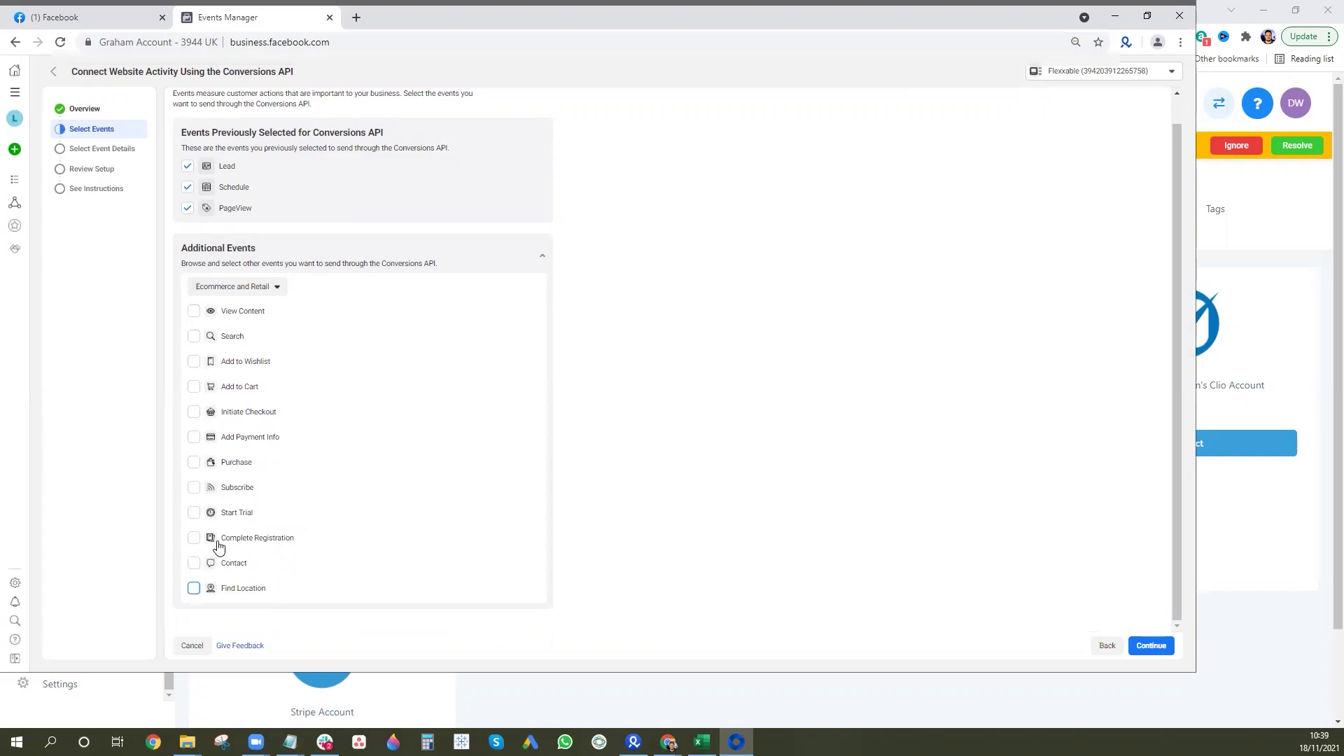
pyautogui.click(188, 208)
pyautogui.click(1132, 645)
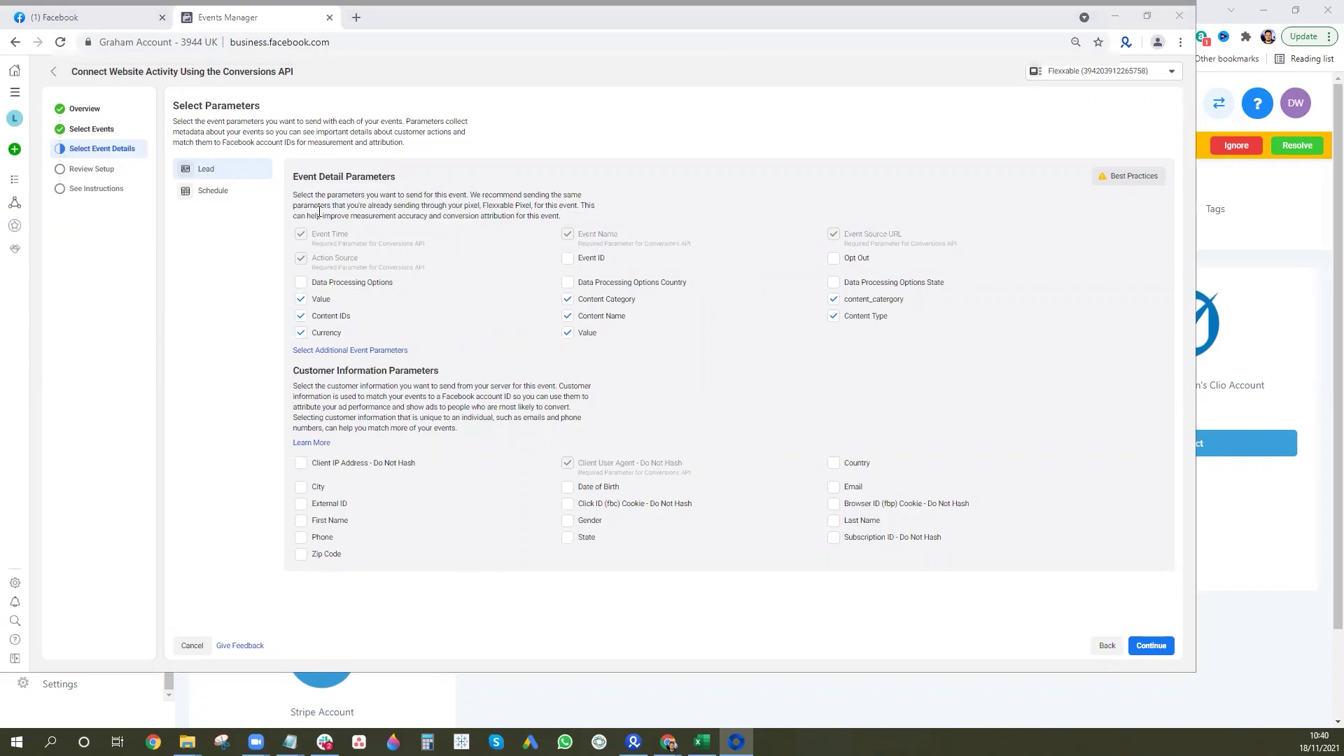
# Check the Schedule event's parameters, then go through Review Setup and instructions to Finish.
pyautogui.click(233, 196)
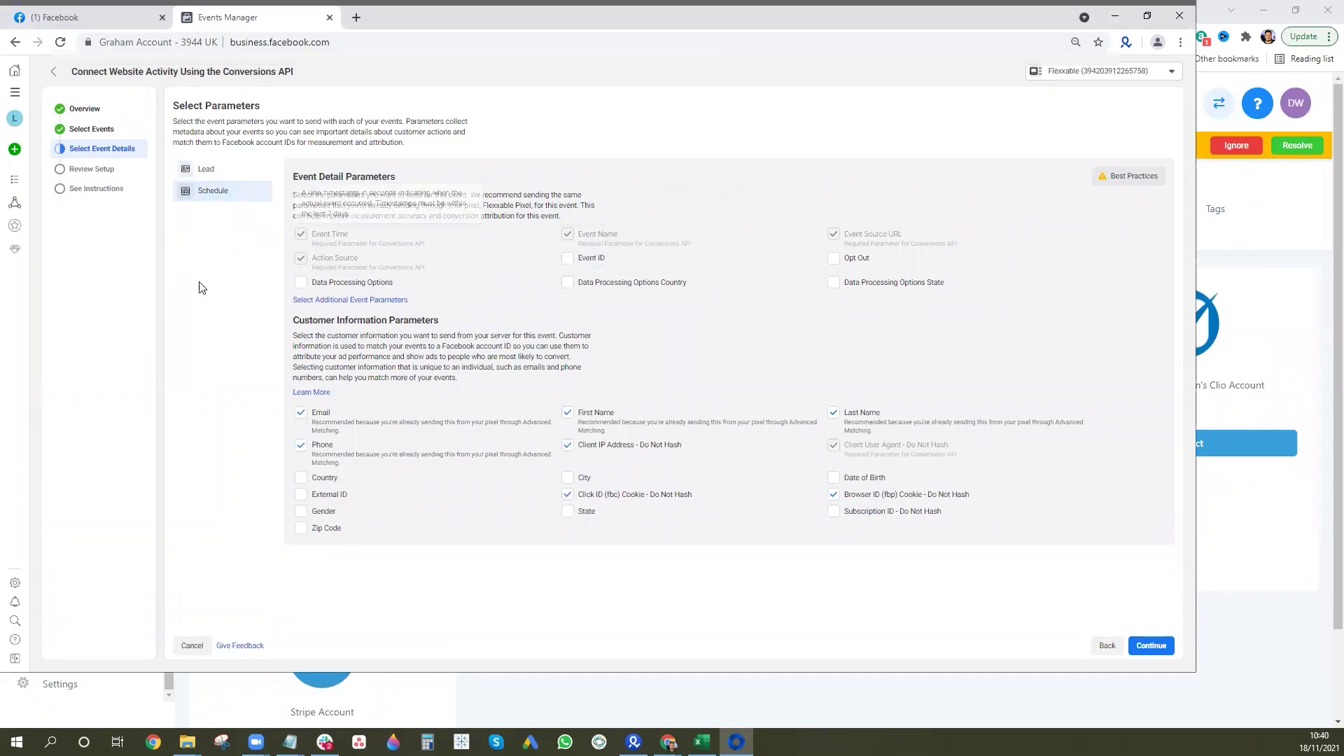
pyautogui.moveTo(332, 243)
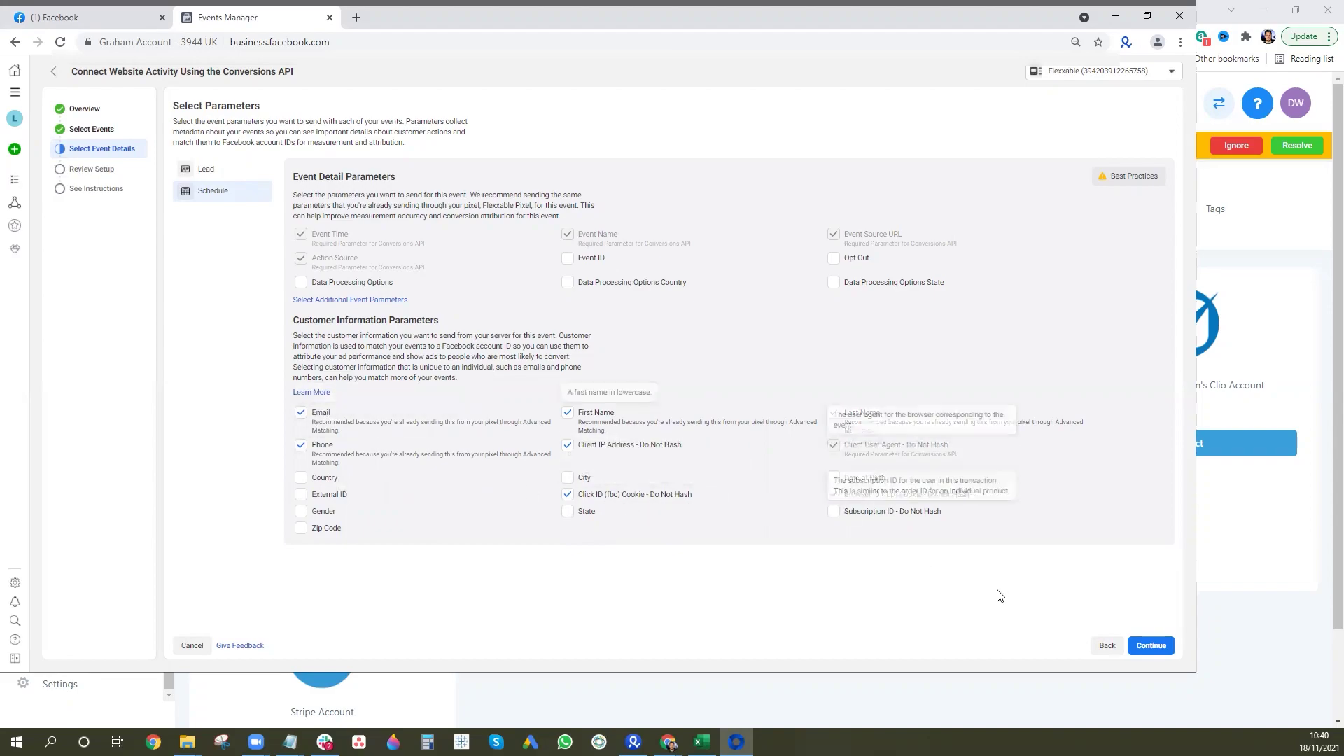
pyautogui.click(1148, 647)
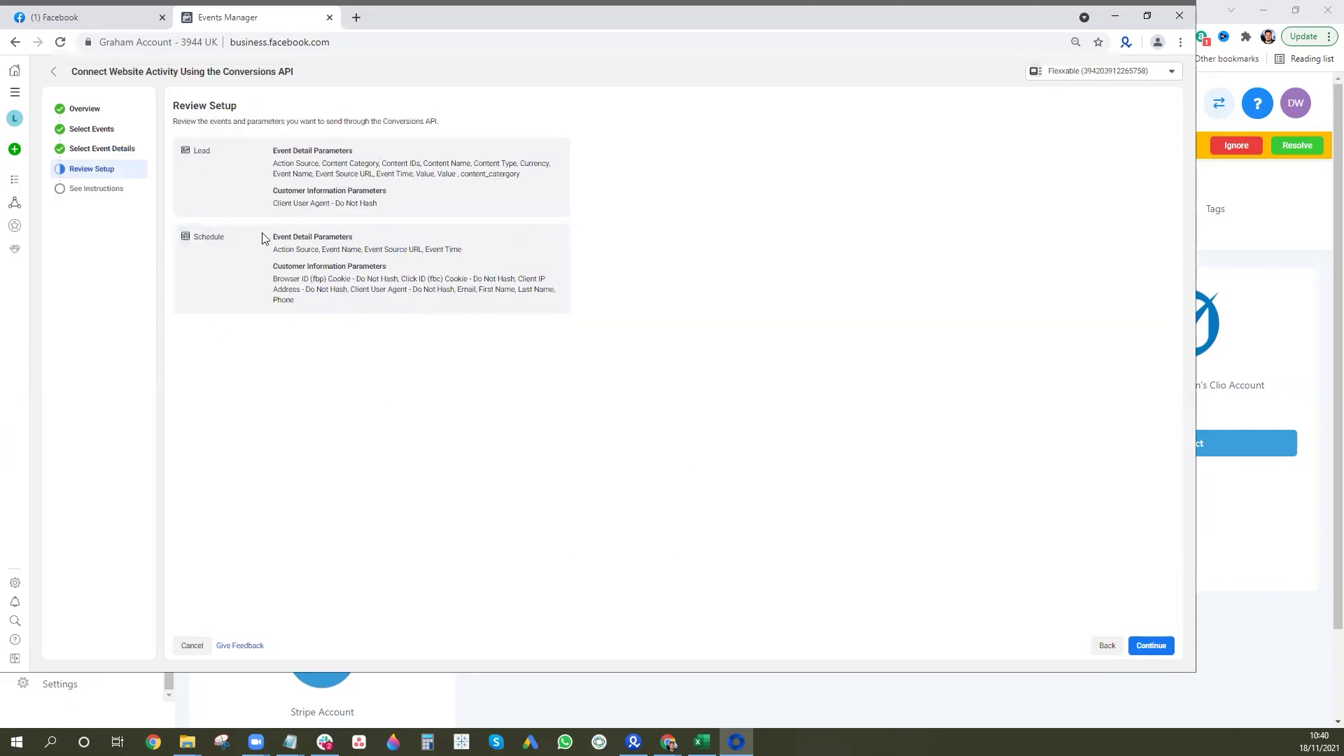
pyautogui.click(1151, 647)
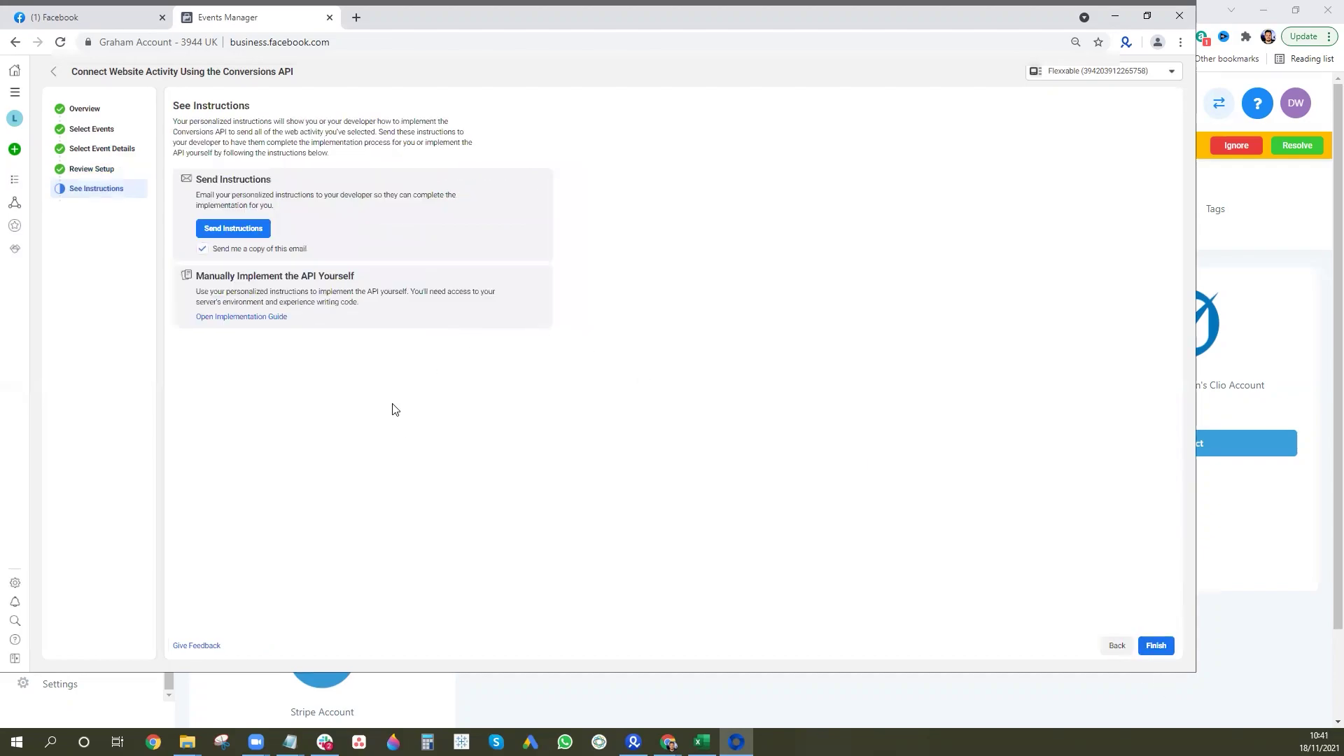
pyautogui.click(1155, 644)
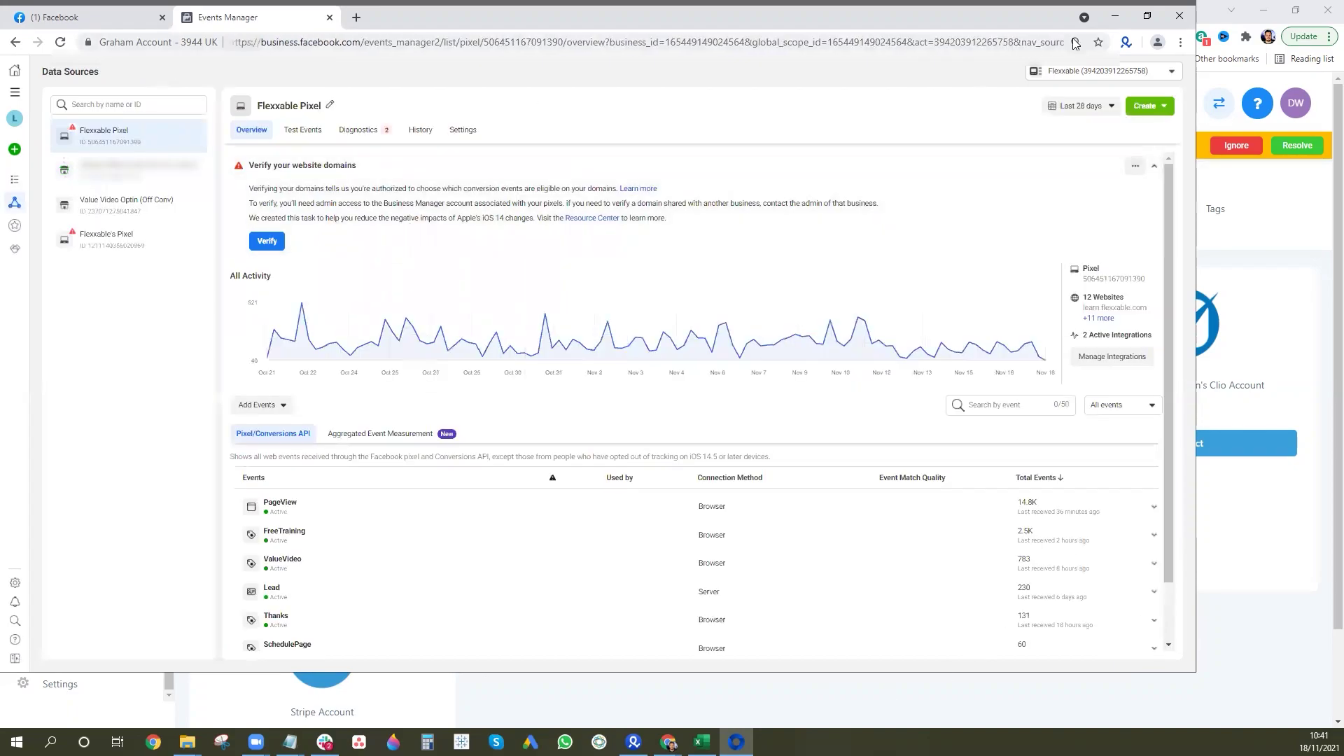
# Switch to GoHighLevel's Workflows list and open the FBCAPI workflow for editing.
pyautogui.click(1115, 17)
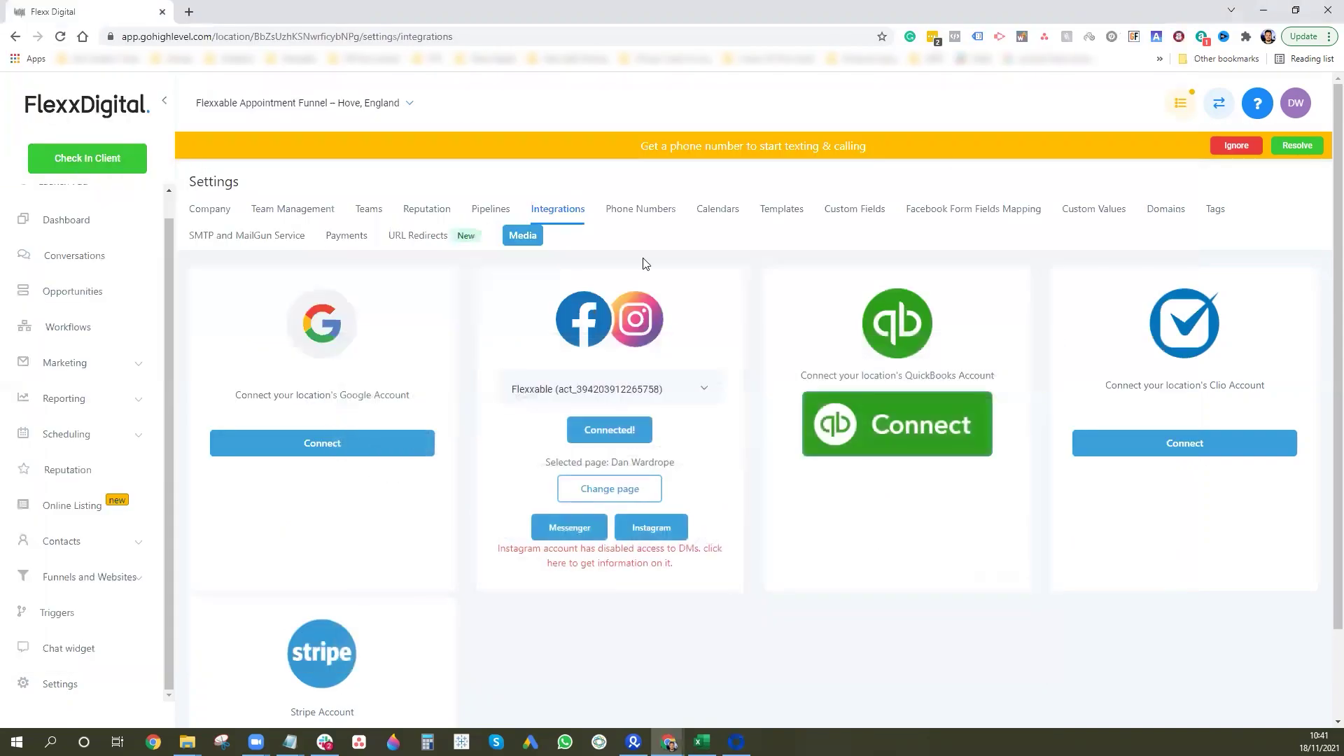
pyautogui.scroll(1, 93, 428)
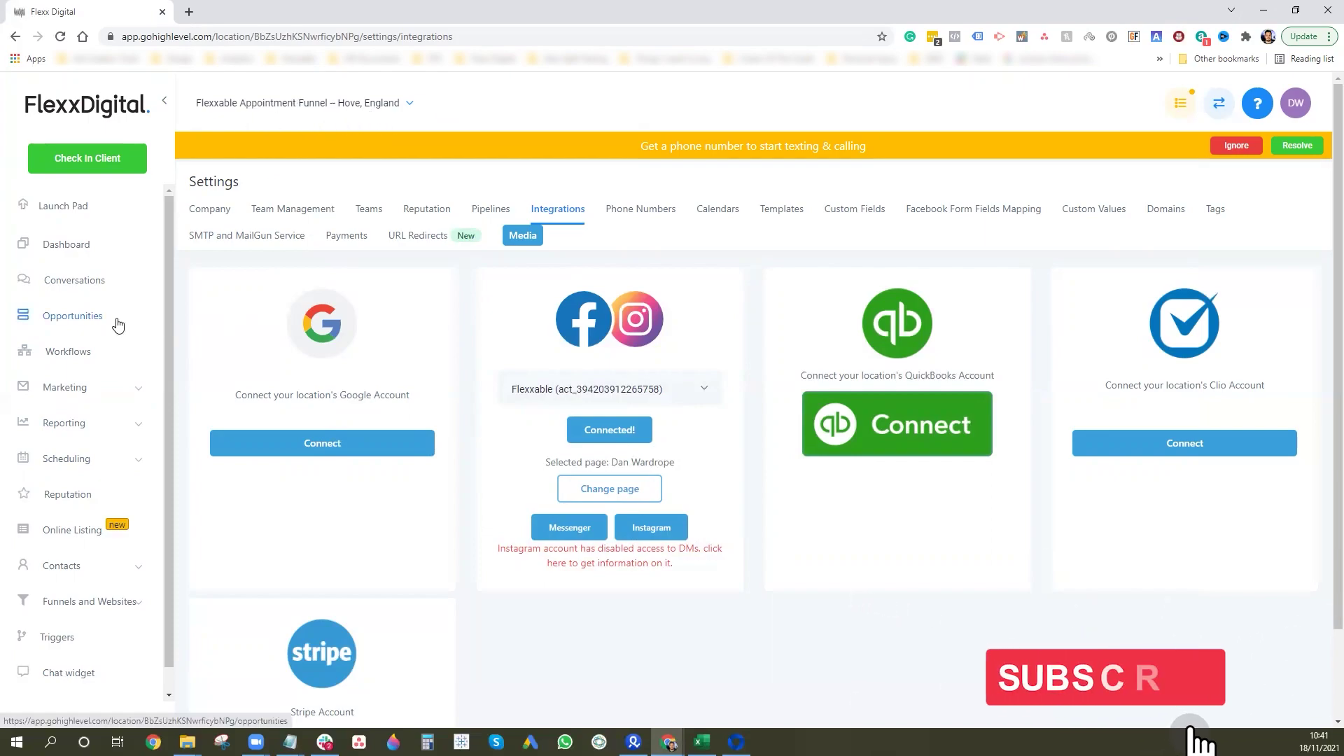
pyautogui.click(56, 356)
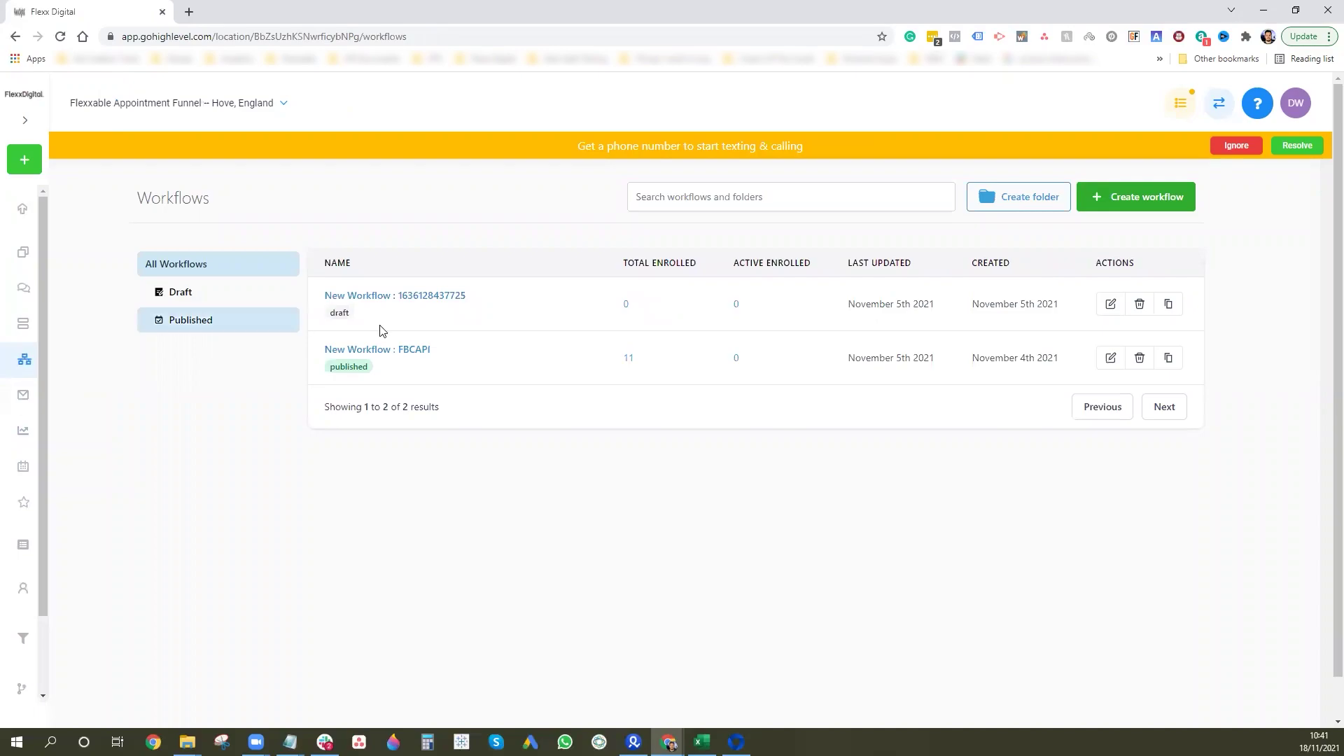
pyautogui.moveTo(581, 353)
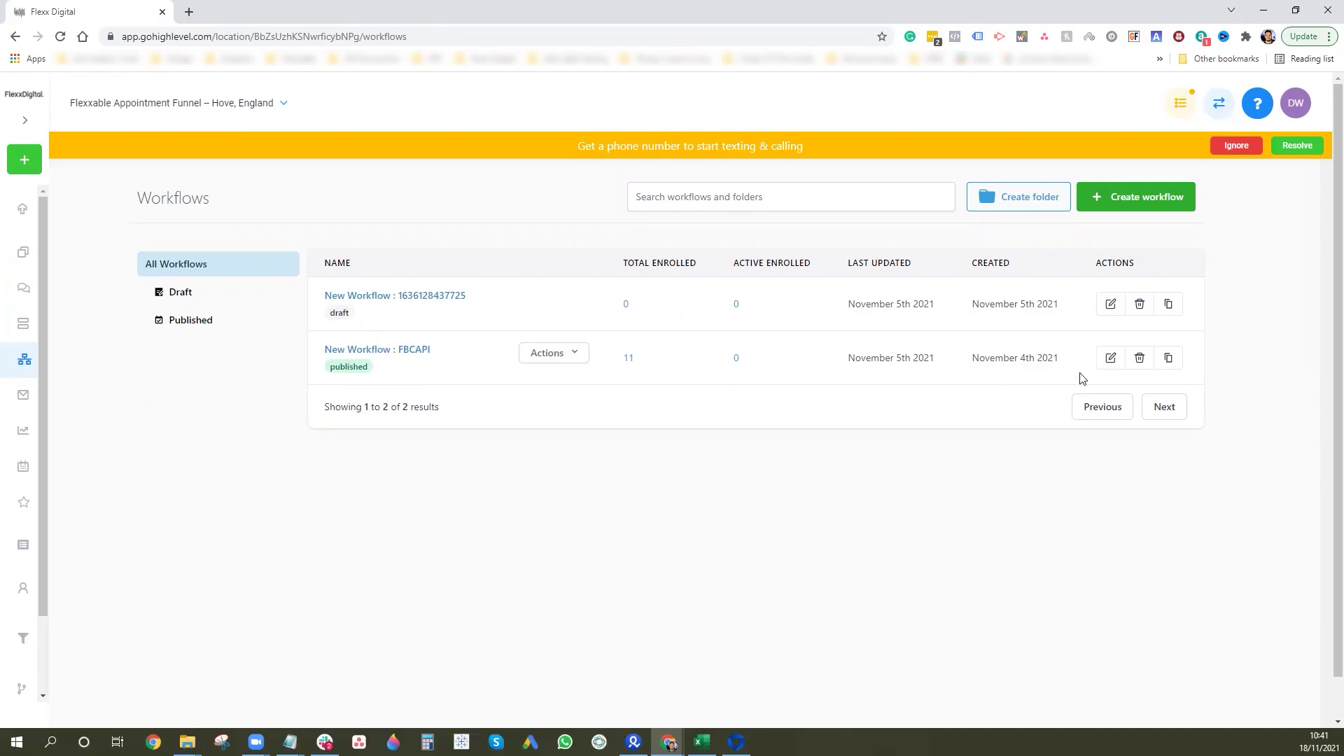
pyautogui.click(1112, 359)
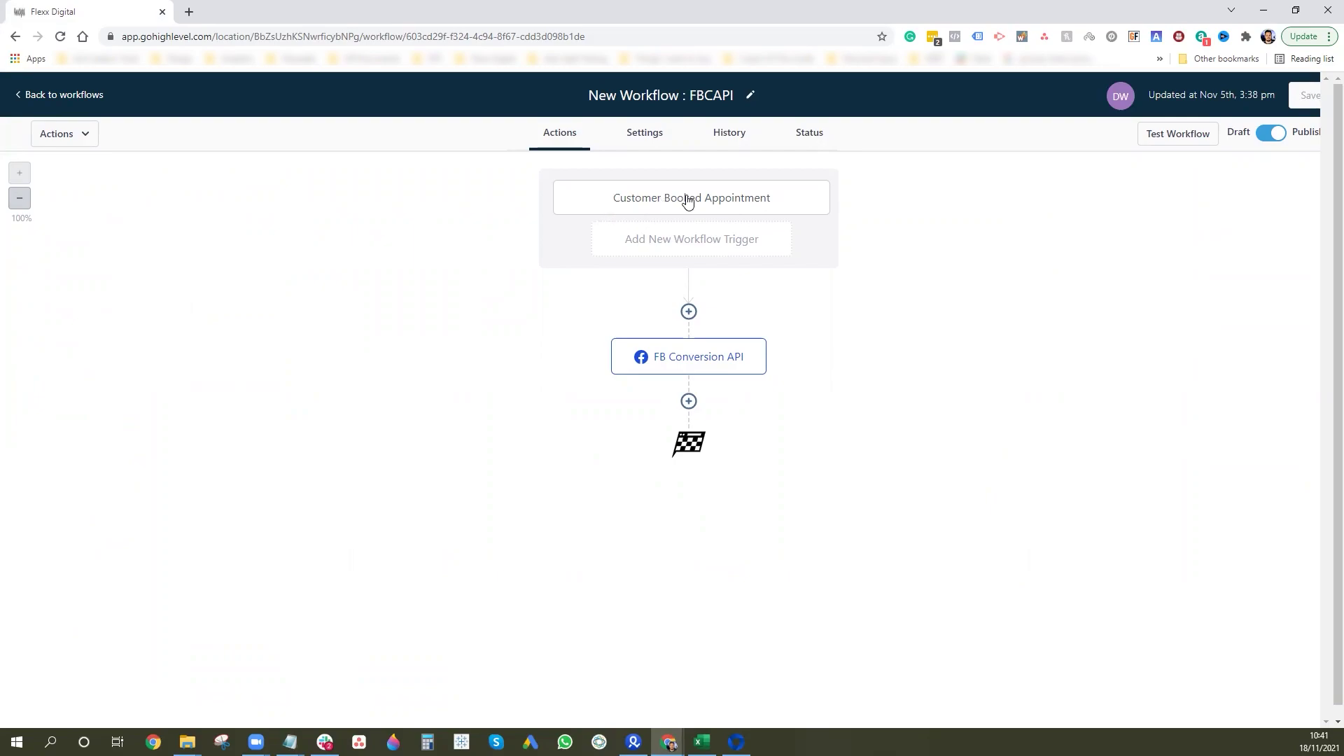
pyautogui.click(663, 203)
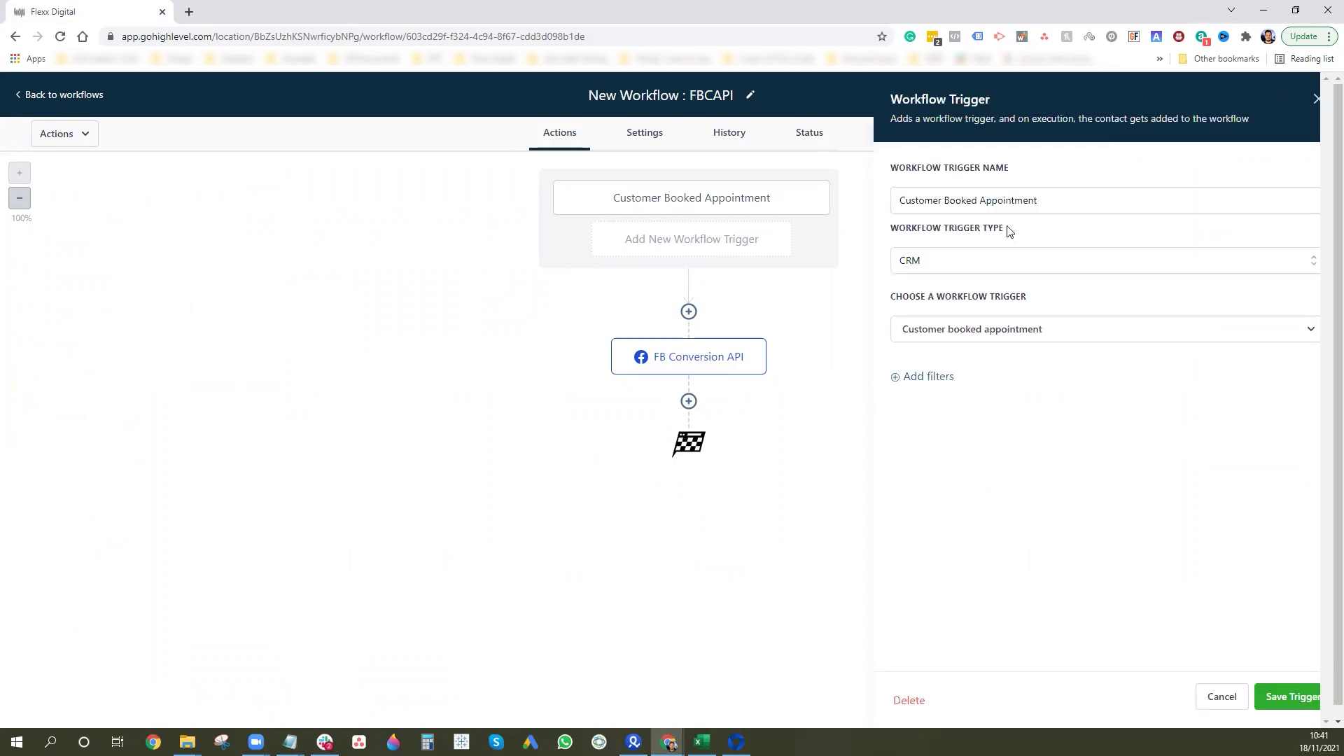
pyautogui.click(994, 335)
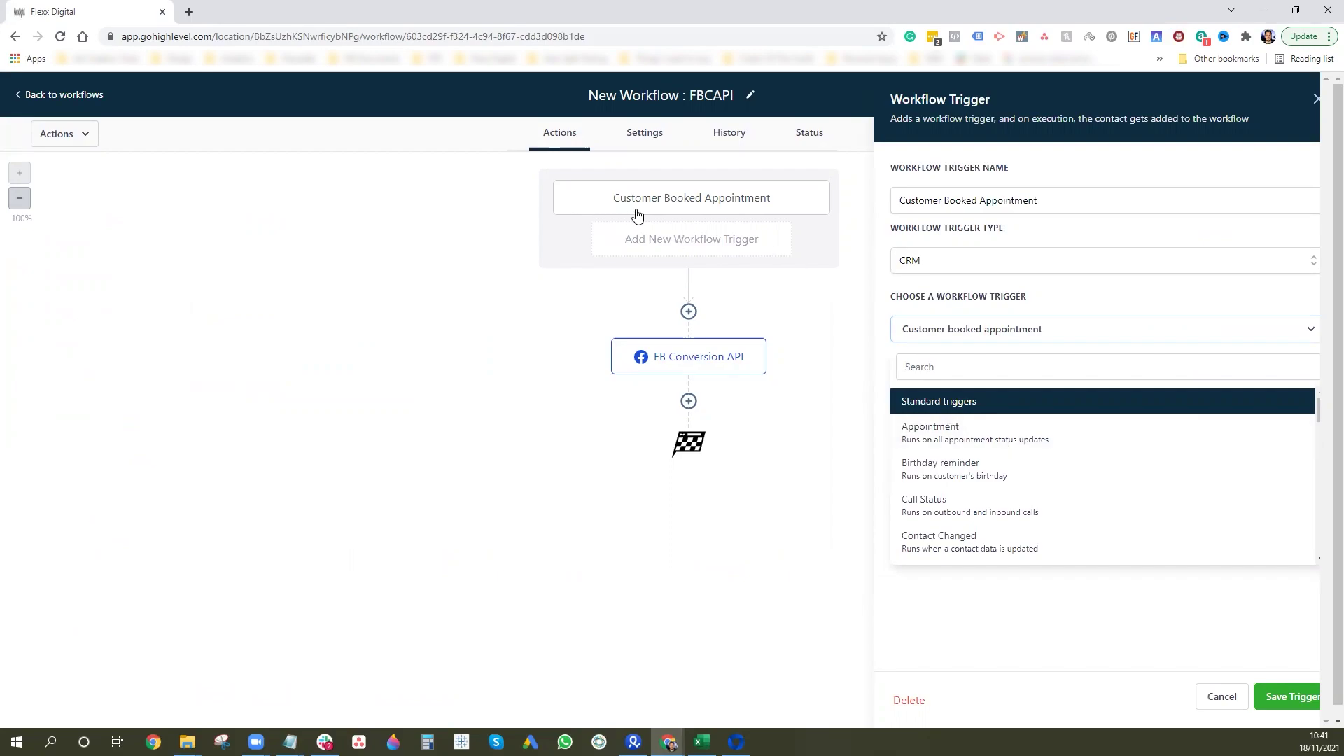
pyautogui.click(406, 369)
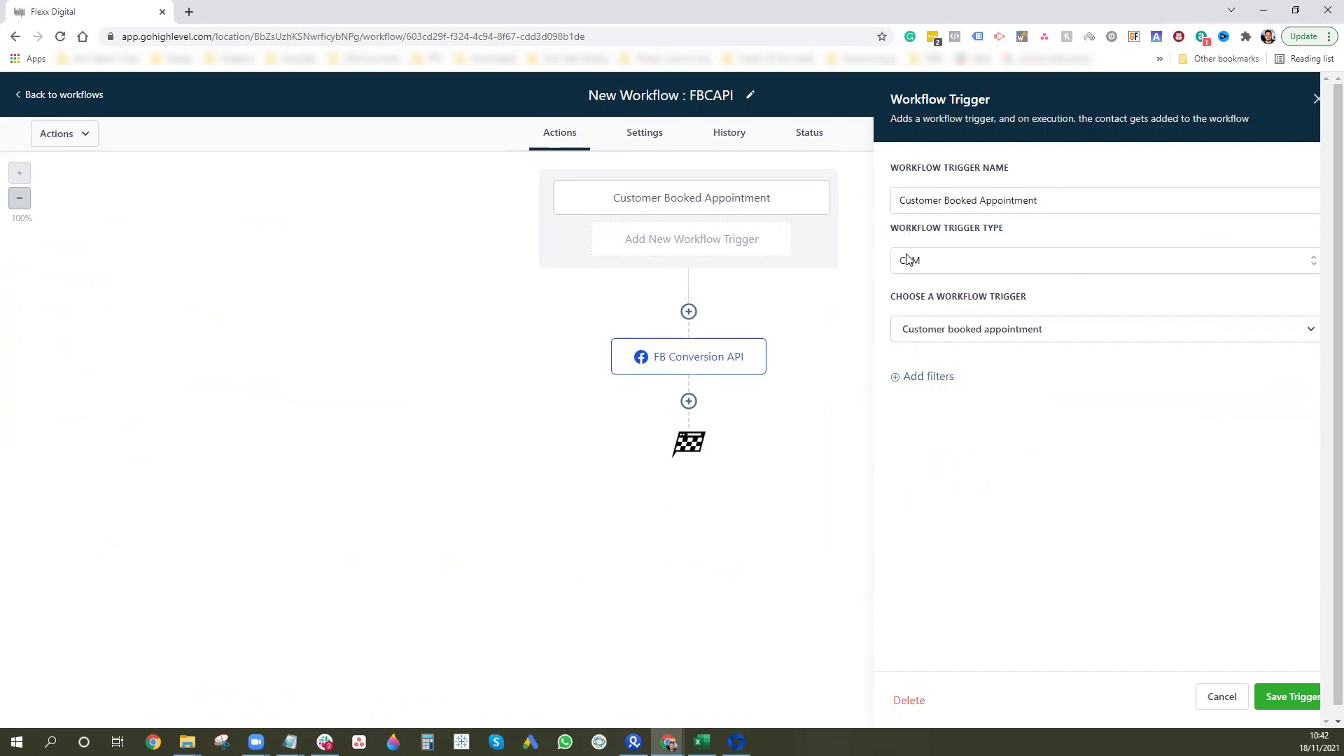
pyautogui.click(958, 266)
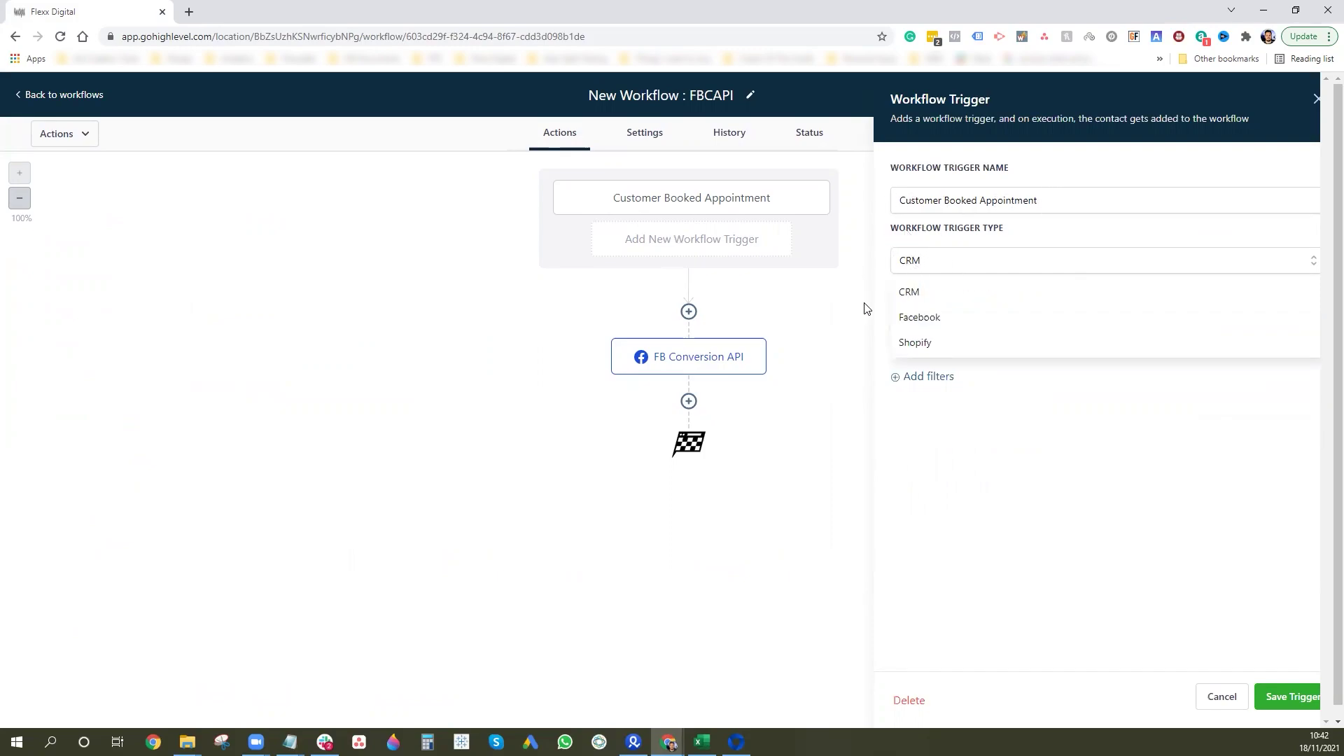
pyautogui.click(889, 287)
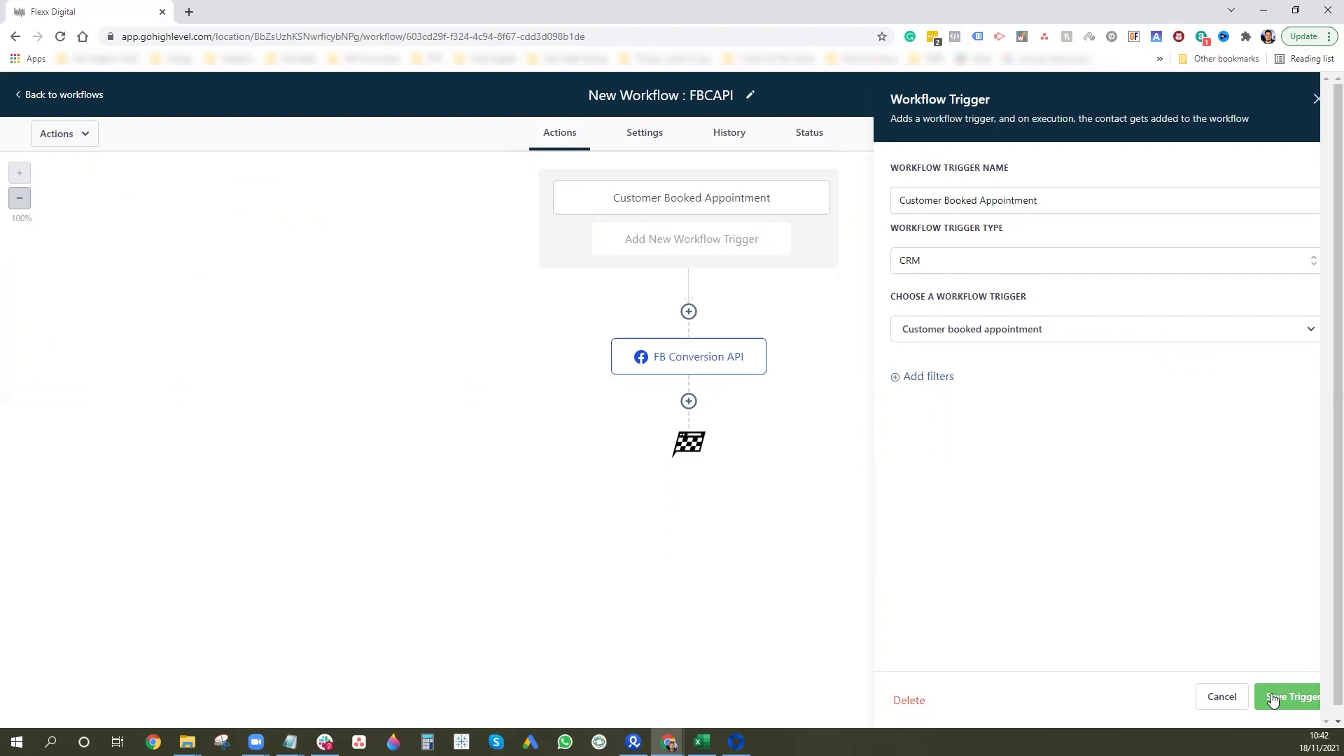
pyautogui.click(1232, 697)
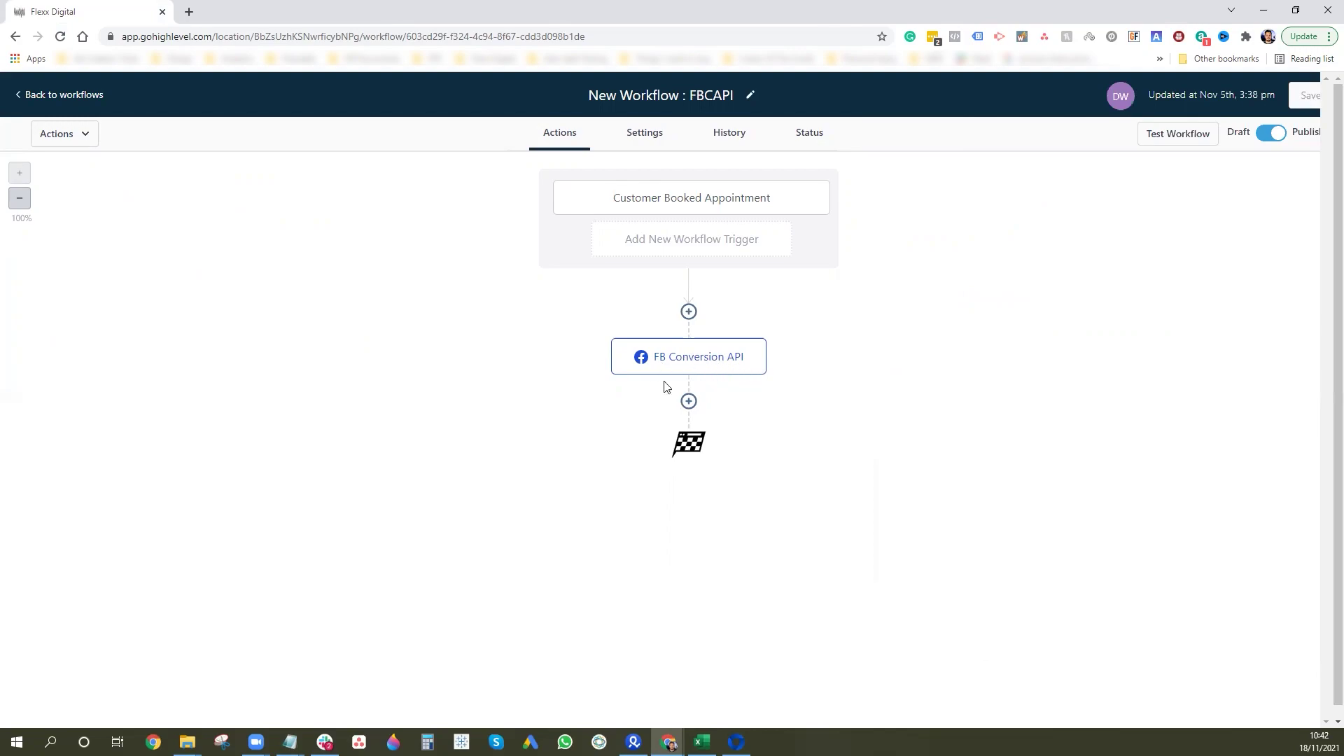
# Search actions for 'fac', discard the new empty step, and open the existing FB Conversion API action.
pyautogui.click(690, 310)
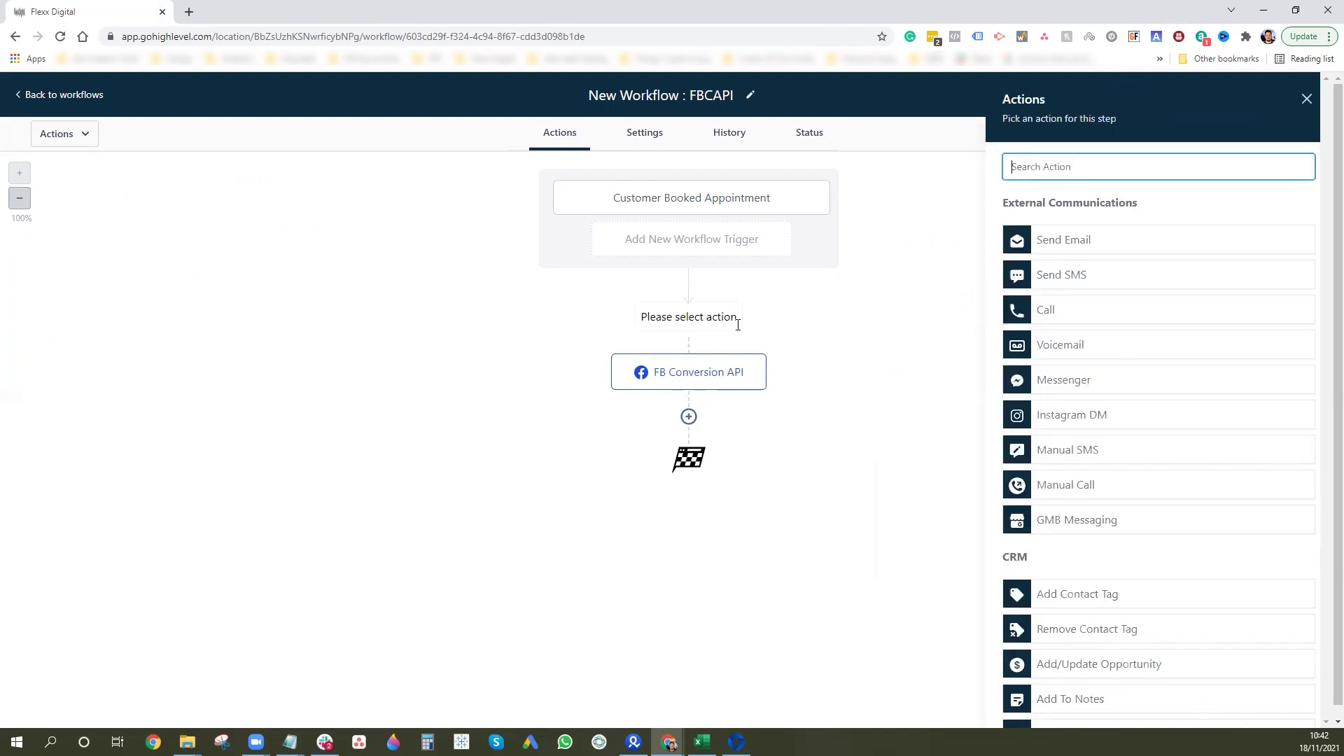
pyautogui.write('face')
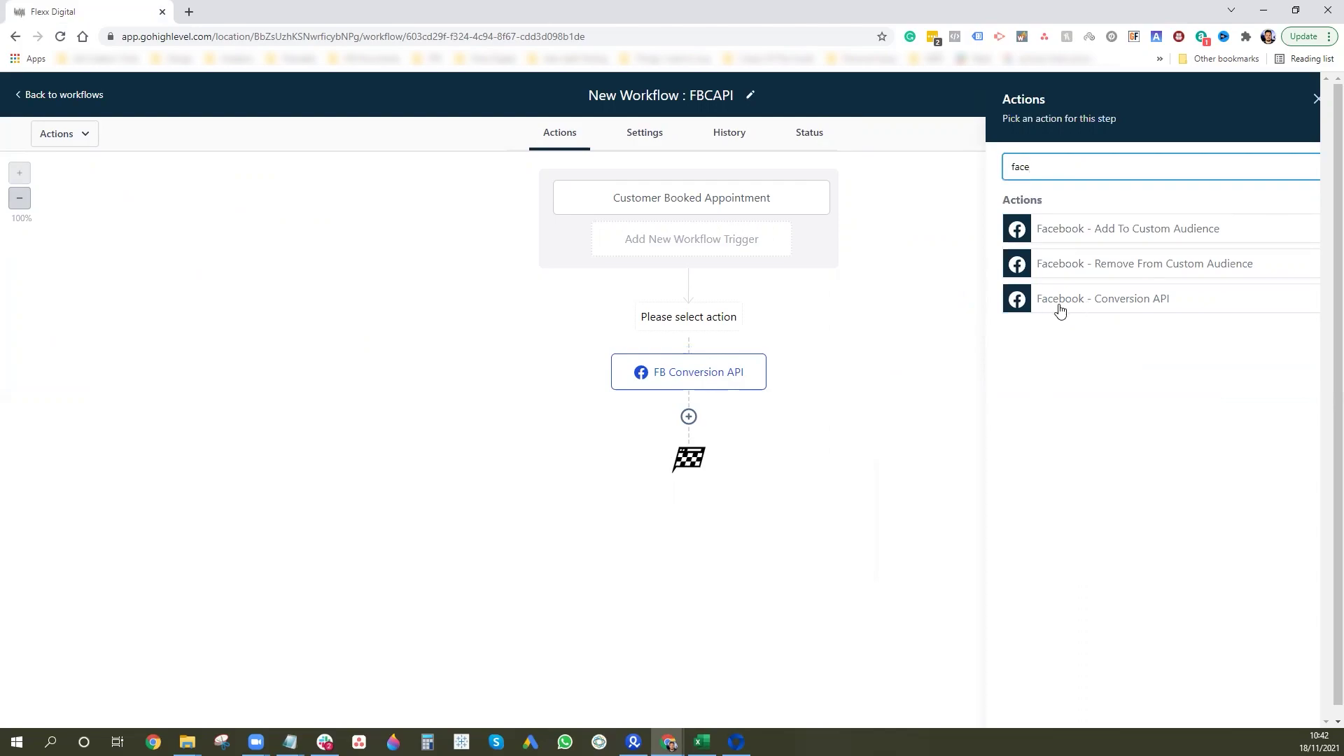
pyautogui.click(1317, 100)
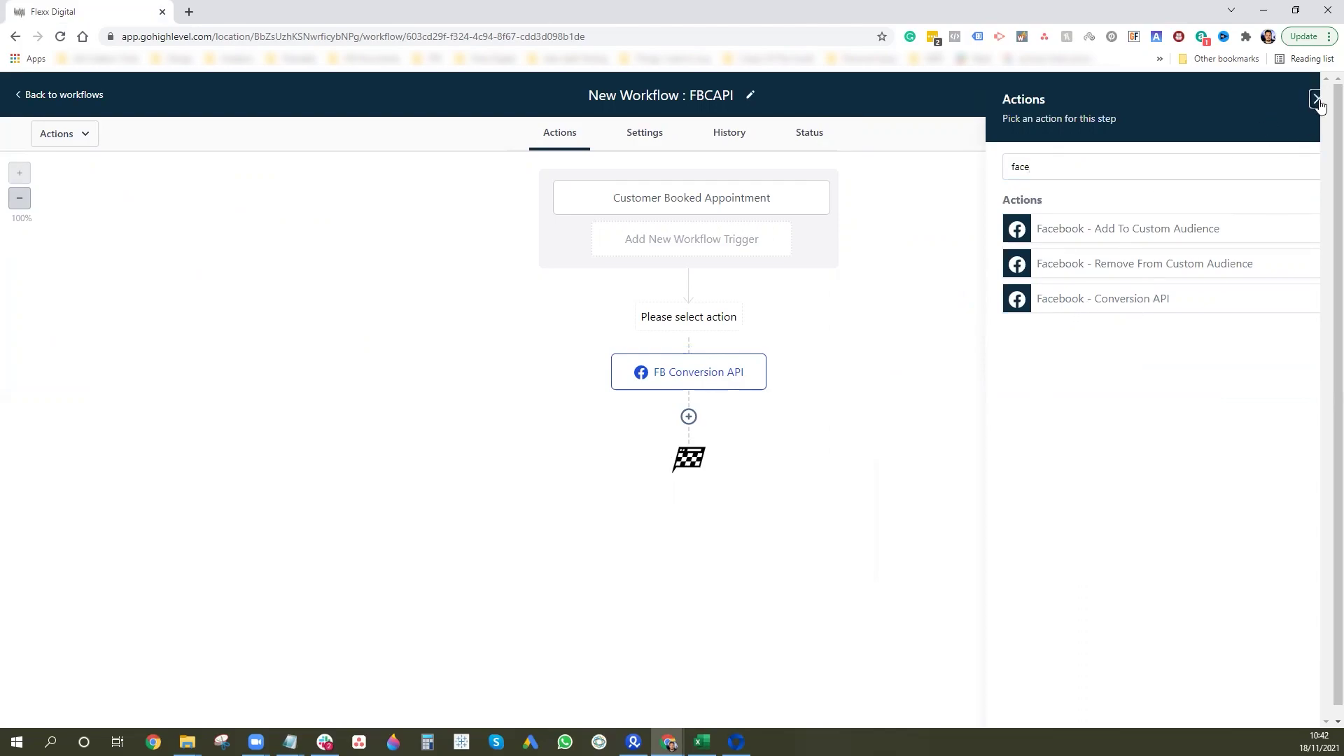
pyautogui.click(725, 348)
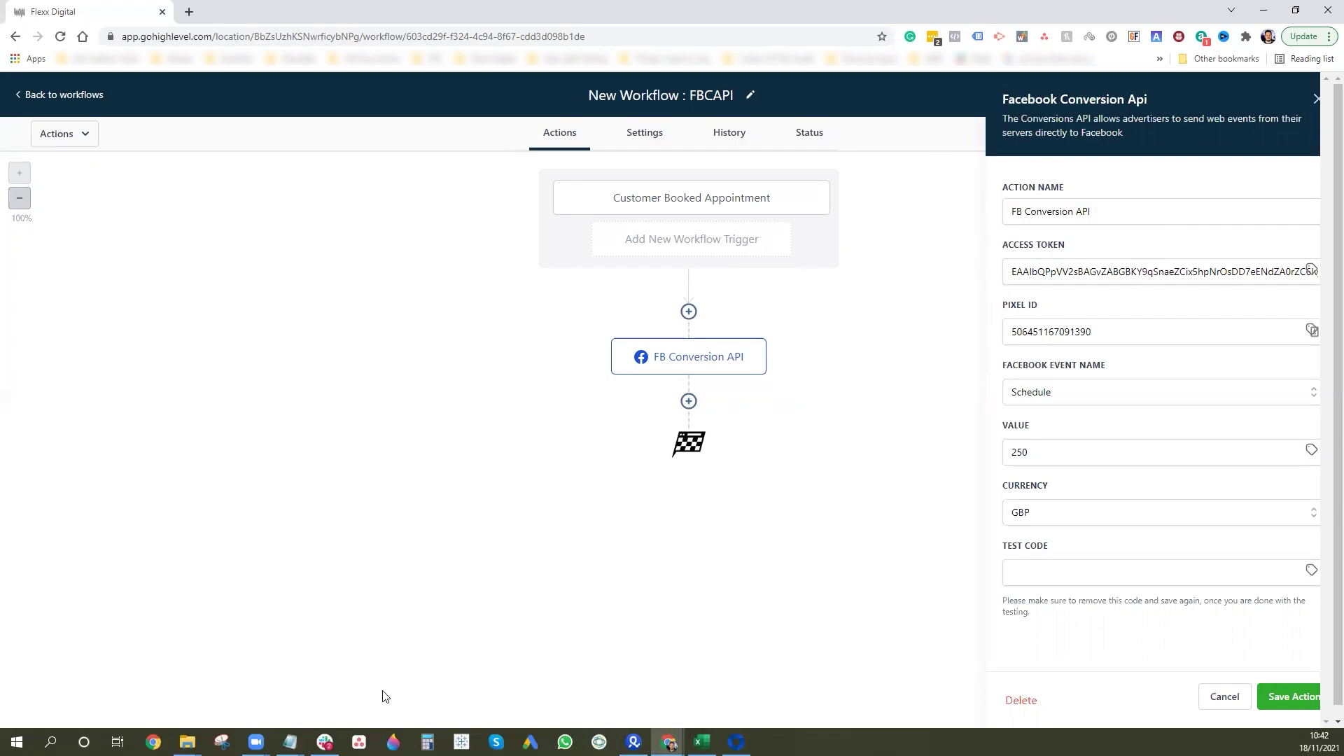
# Paste the pixel ID from the notes into the action's Pixel ID field.
pyautogui.moveTo(290, 741)
pyautogui.click(343, 709)
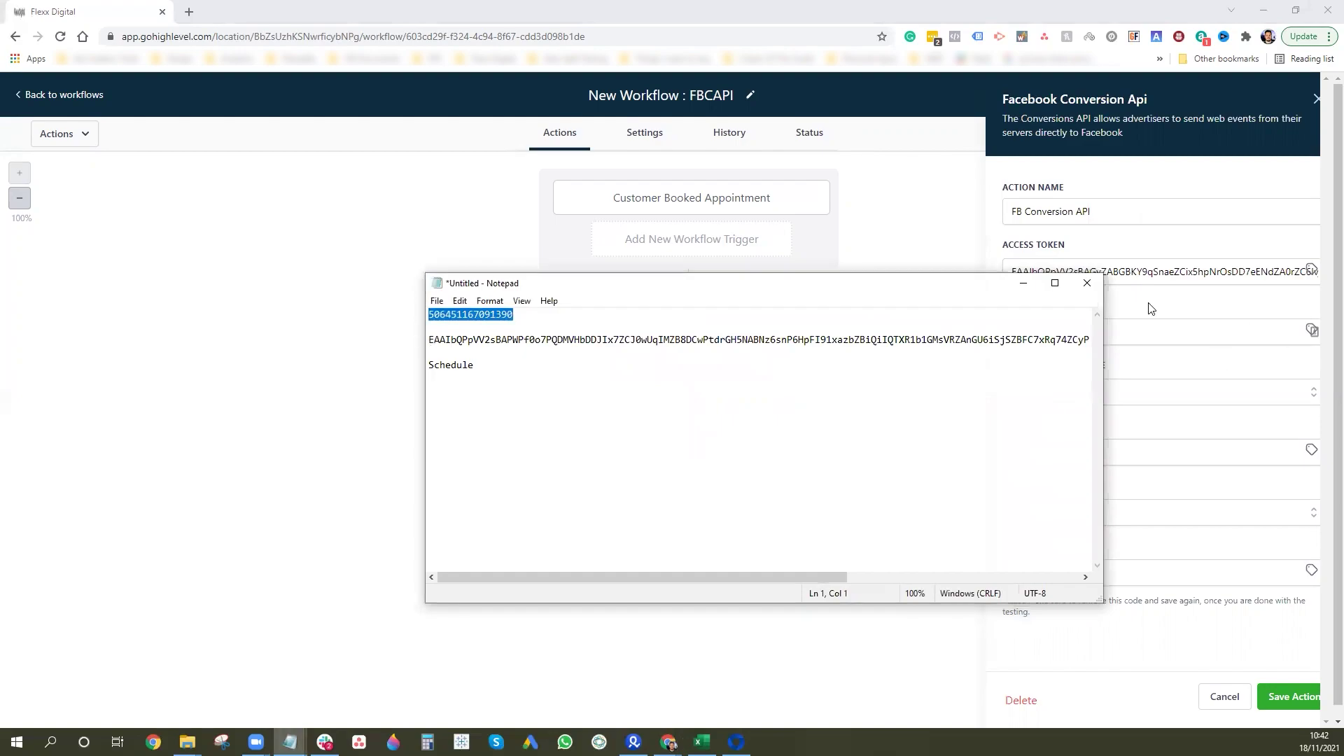
pyautogui.click(1155, 271)
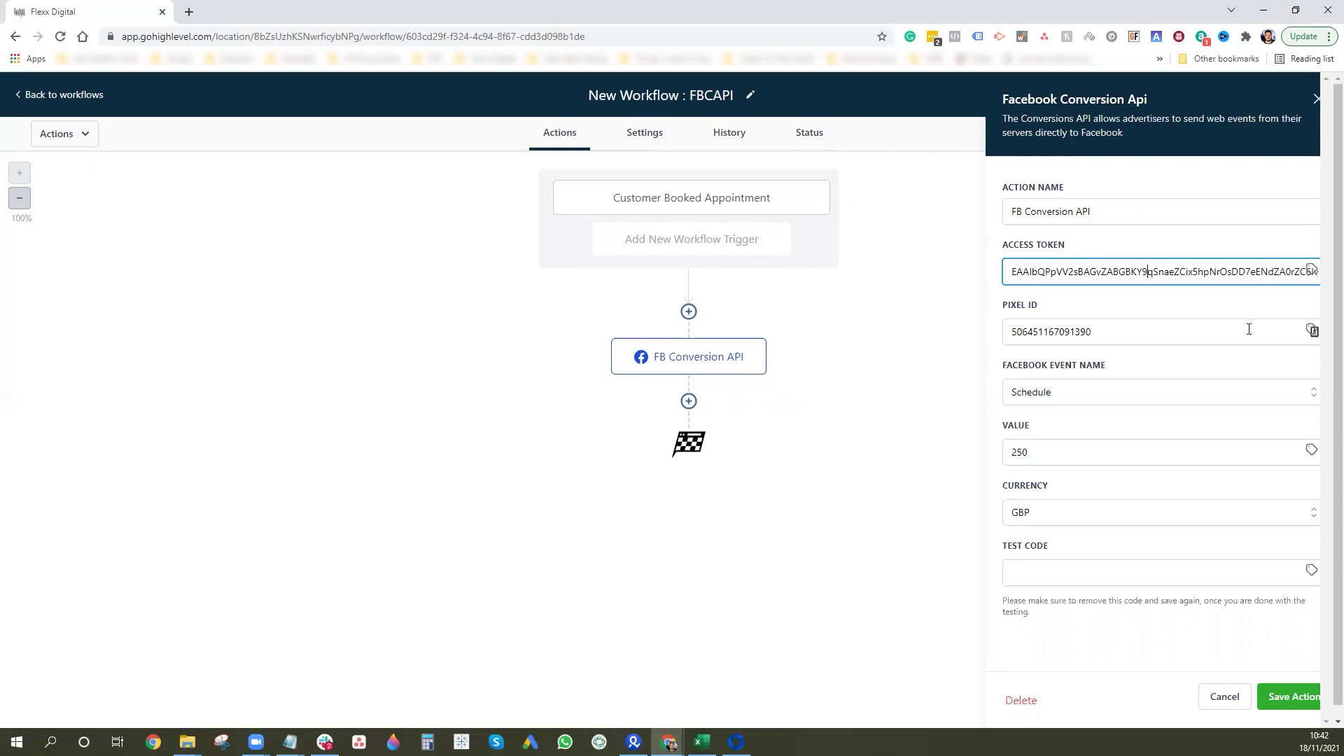
pyautogui.moveTo(289, 742)
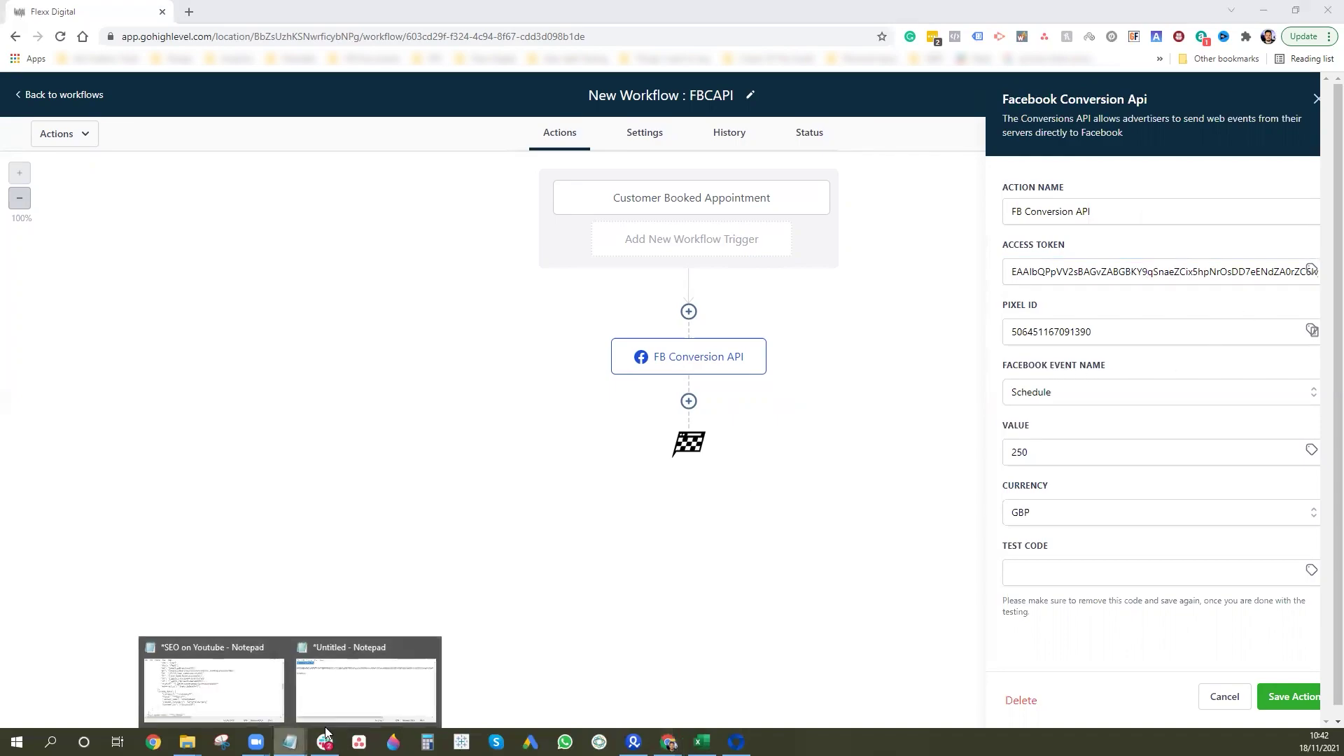
pyautogui.click(364, 707)
pyautogui.click(1237, 330)
pyautogui.hotkey('ctrl', 'v')
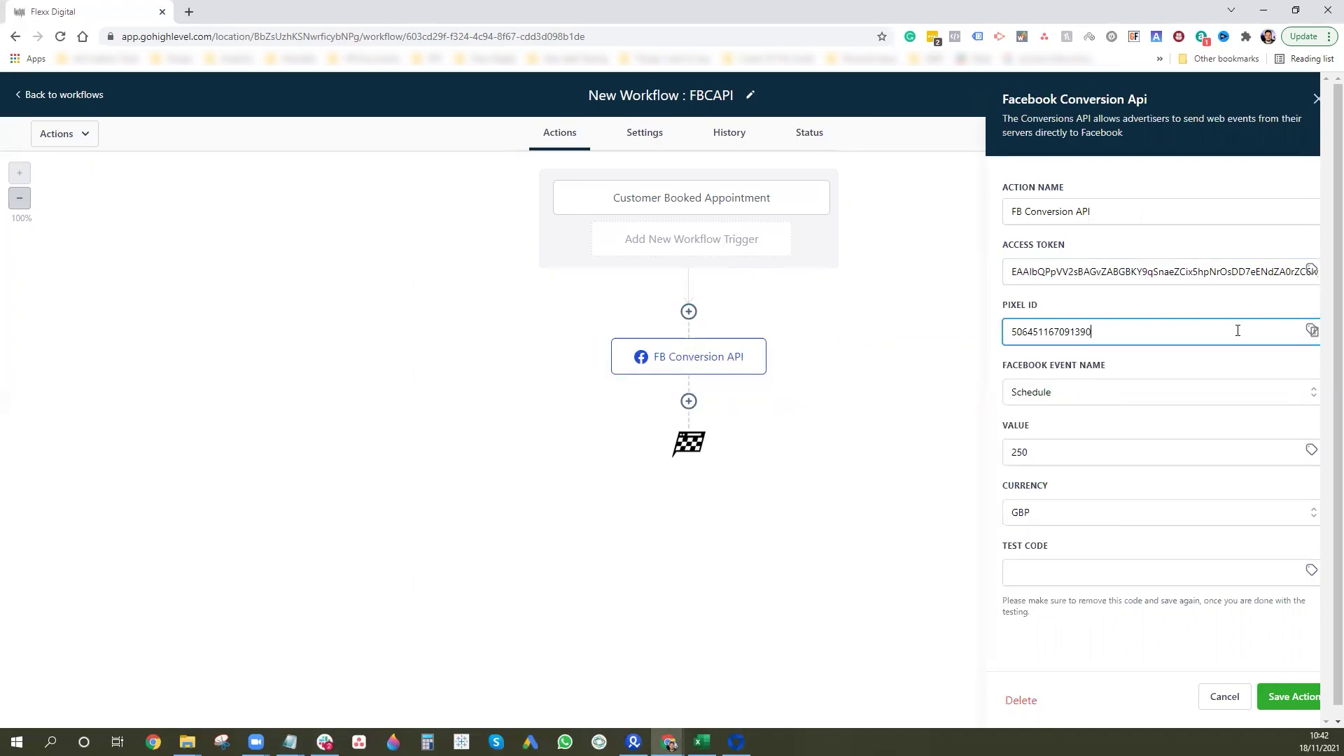
# Set the Facebook Event Name to Schedule and bring Facebook Events Manager forward.
pyautogui.click(1124, 403)
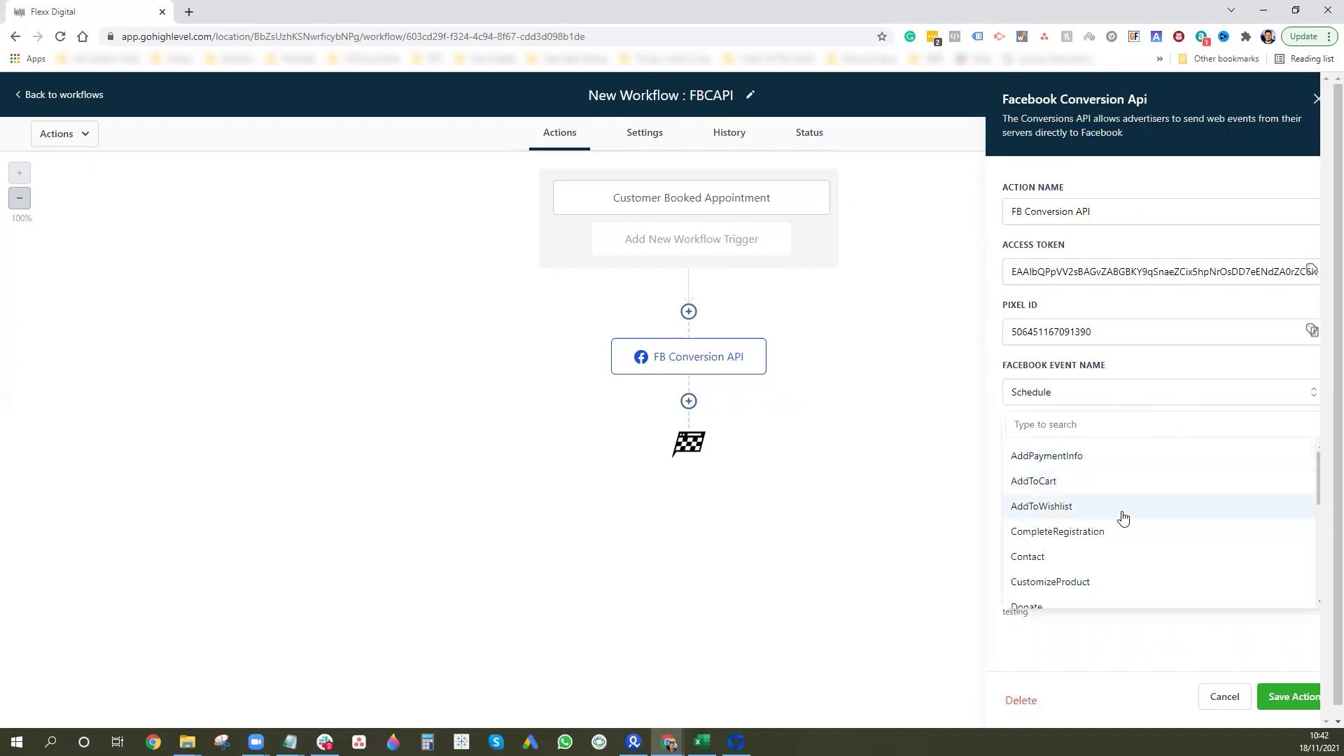
pyautogui.scroll(-4, 1133, 525)
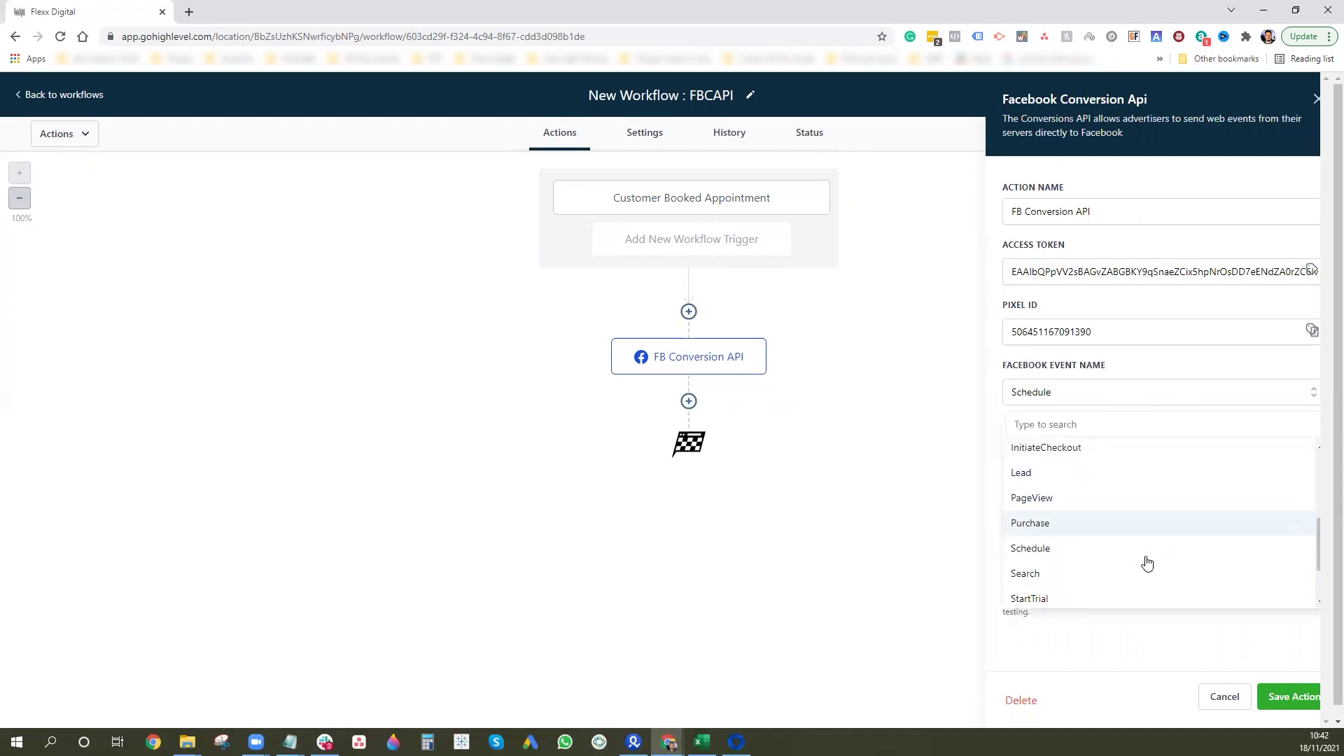
pyautogui.click(920, 420)
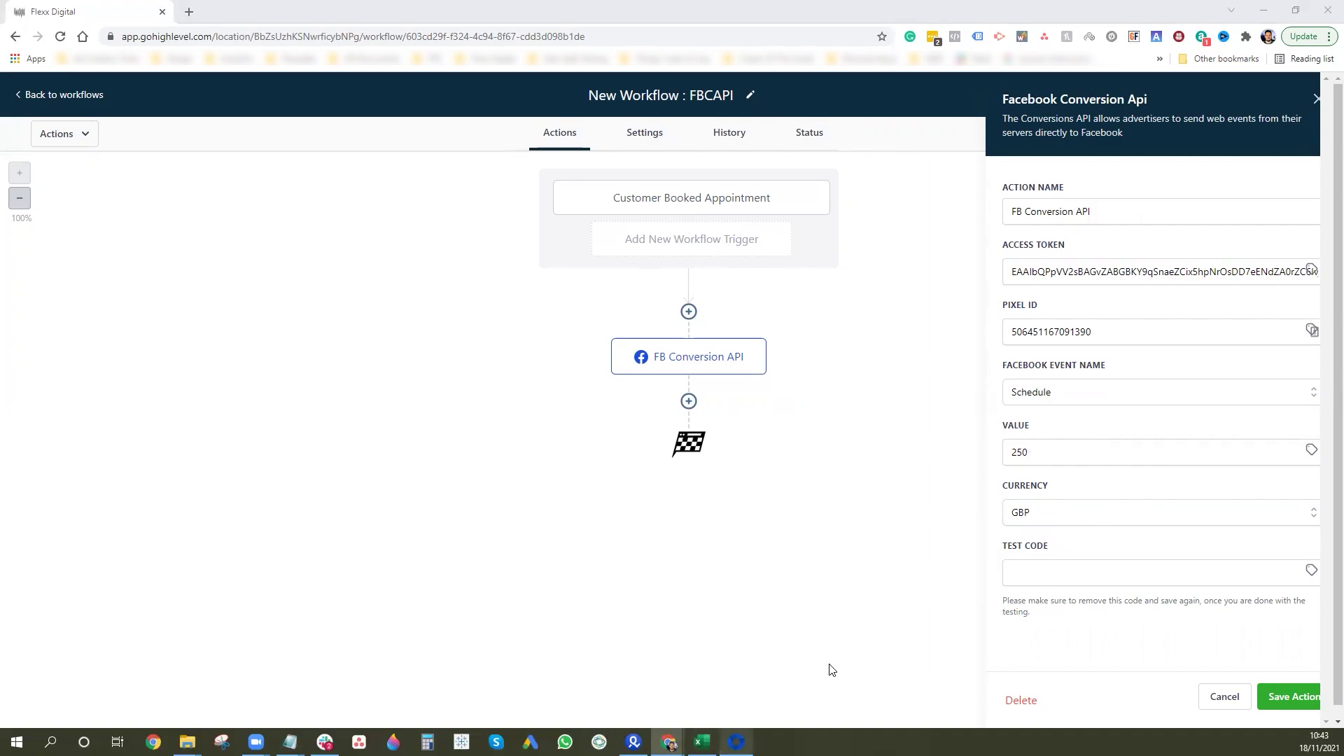
pyautogui.hotkey('alt', 'Tab')
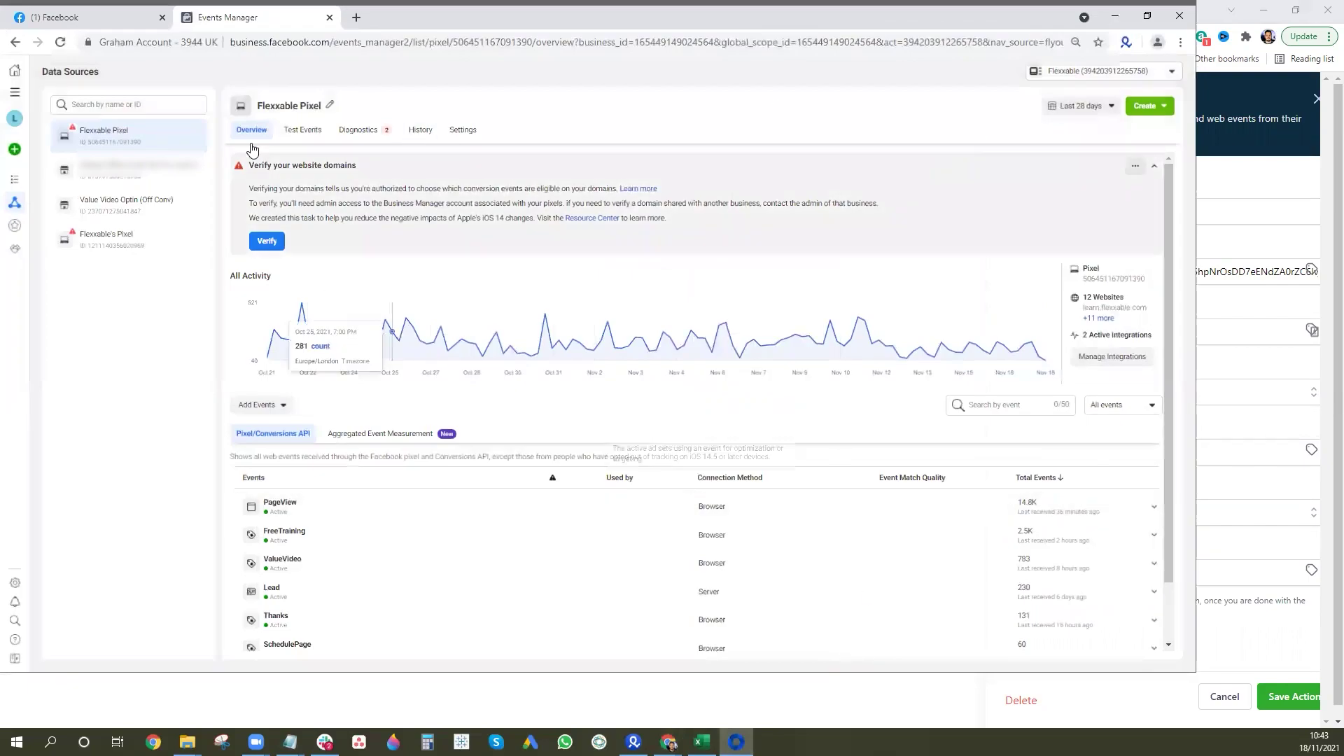
# Copy the server test code TEST61021 from the Test Events tab, then hide Events Manager.
pyautogui.click(306, 136)
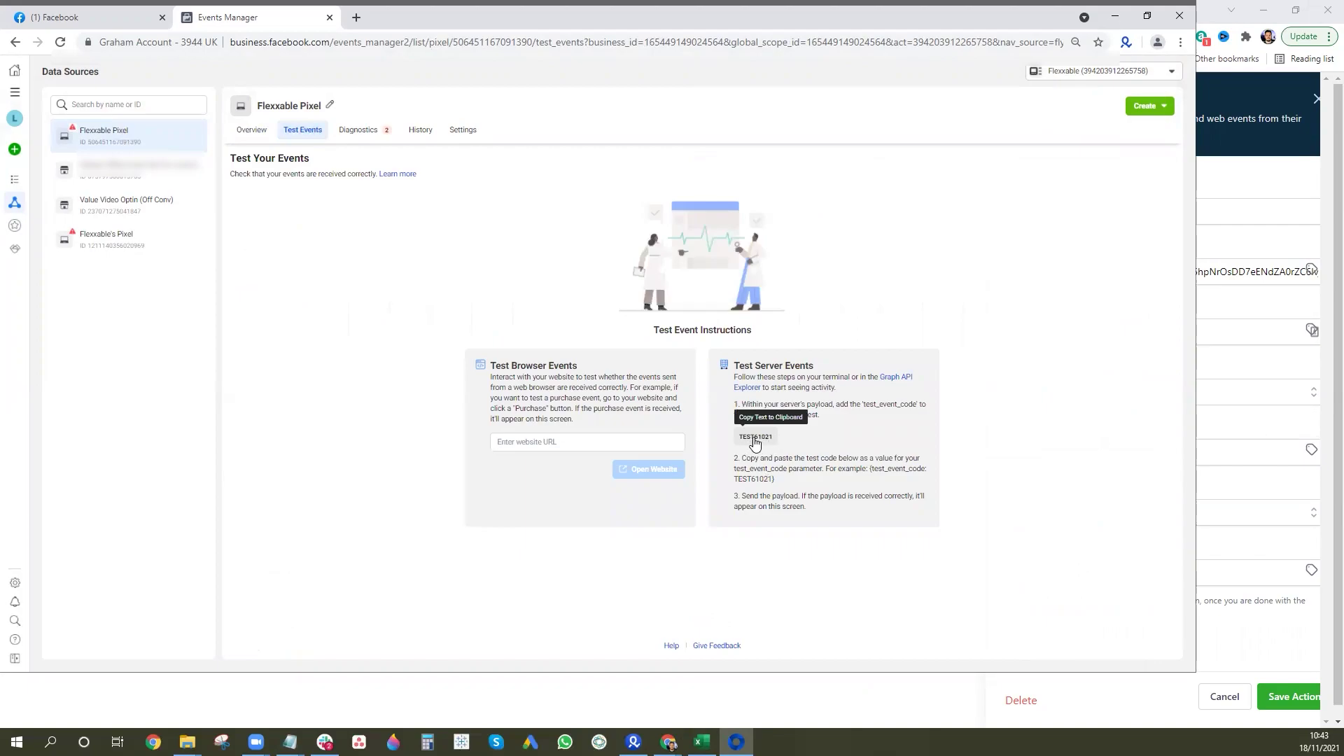
pyautogui.click(765, 446)
pyautogui.click(1115, 14)
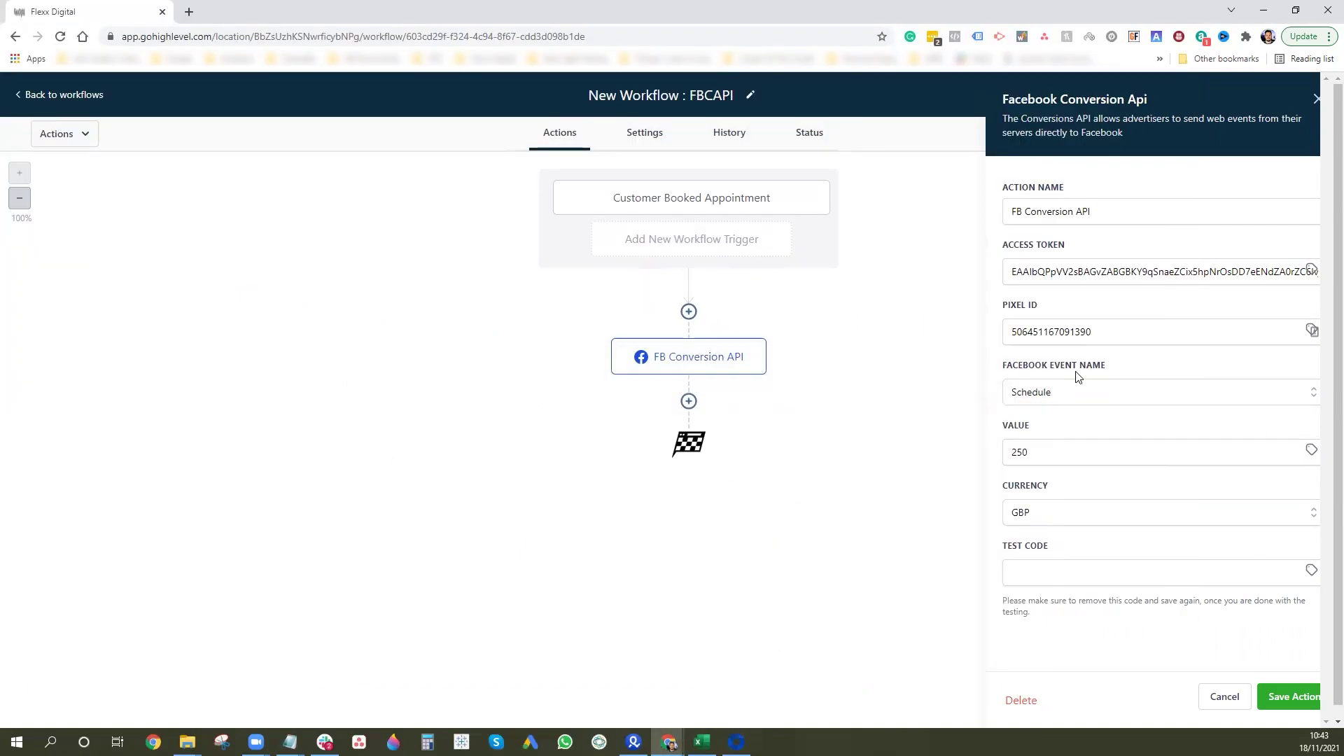
# Paste TEST61021 into Test Code, save the action twice, and save the FBCAPI workflow.
pyautogui.click(1044, 571)
pyautogui.hotkey('ctrl', 'v')
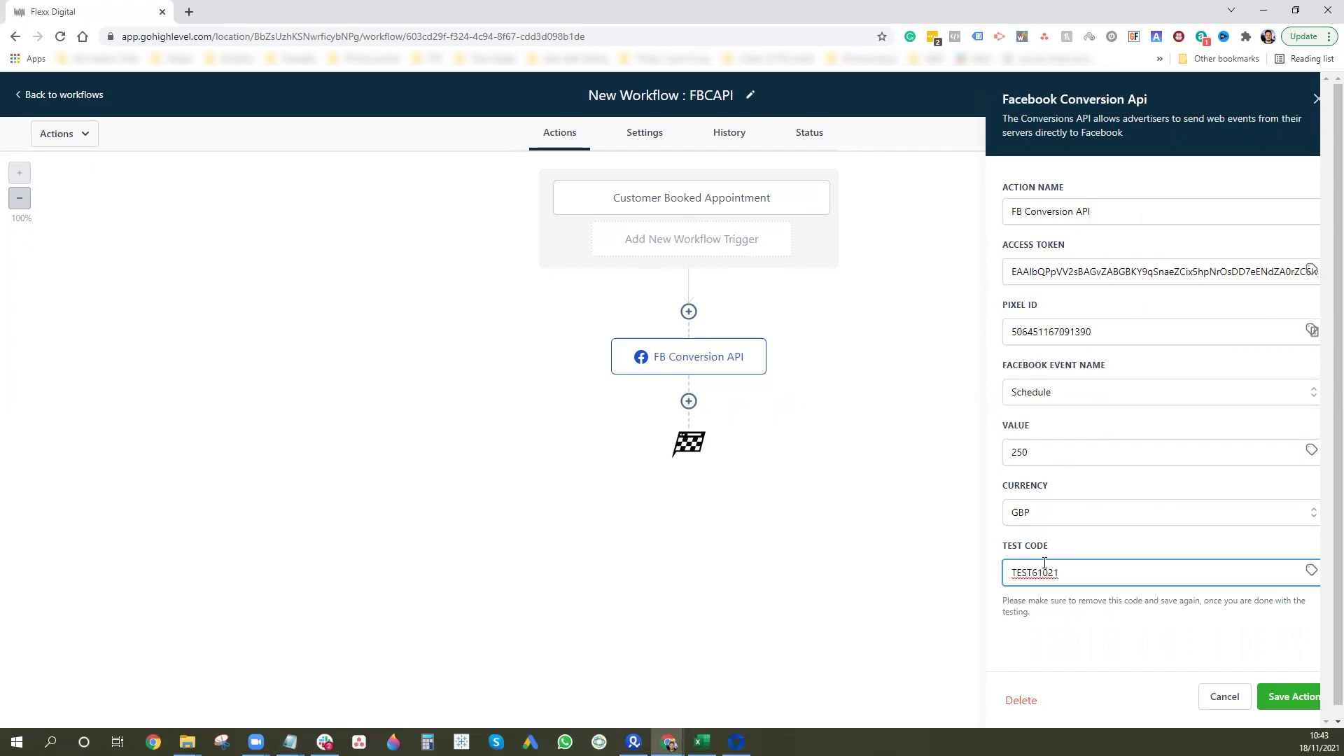
pyautogui.click(1291, 698)
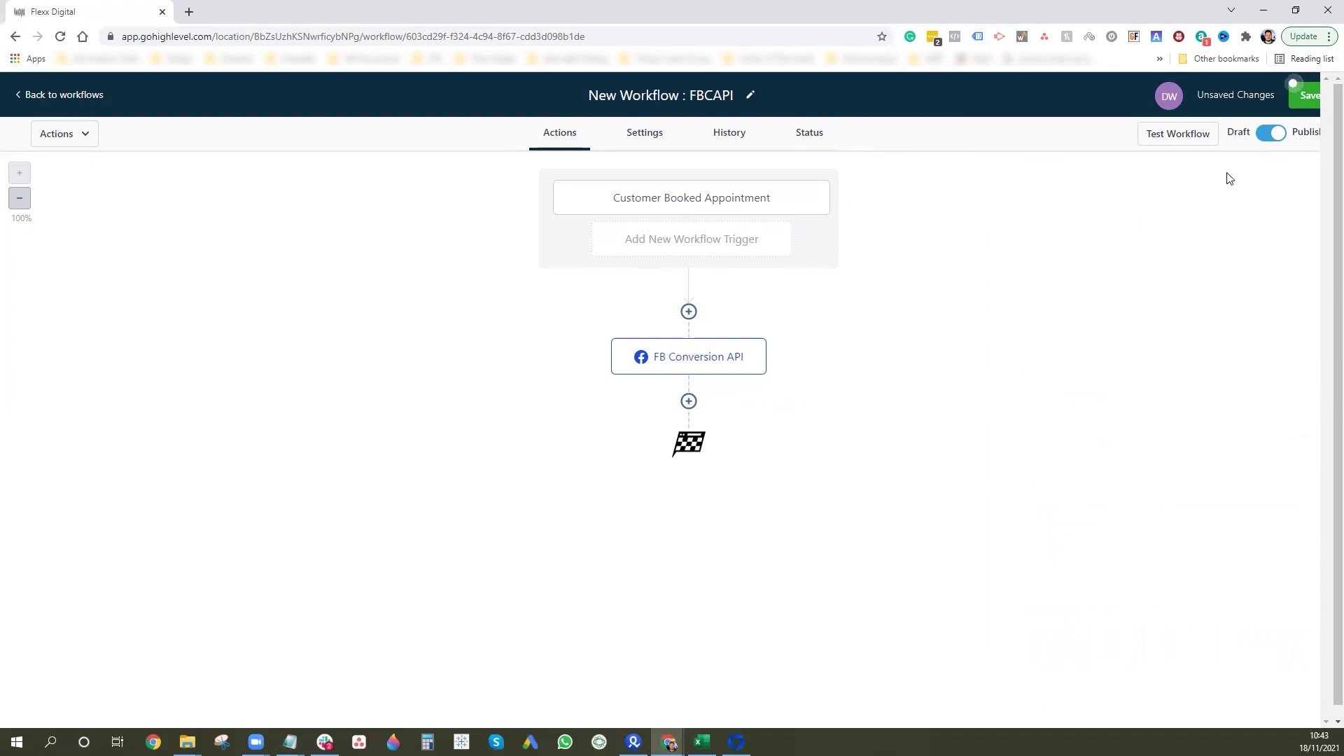
pyautogui.click(673, 354)
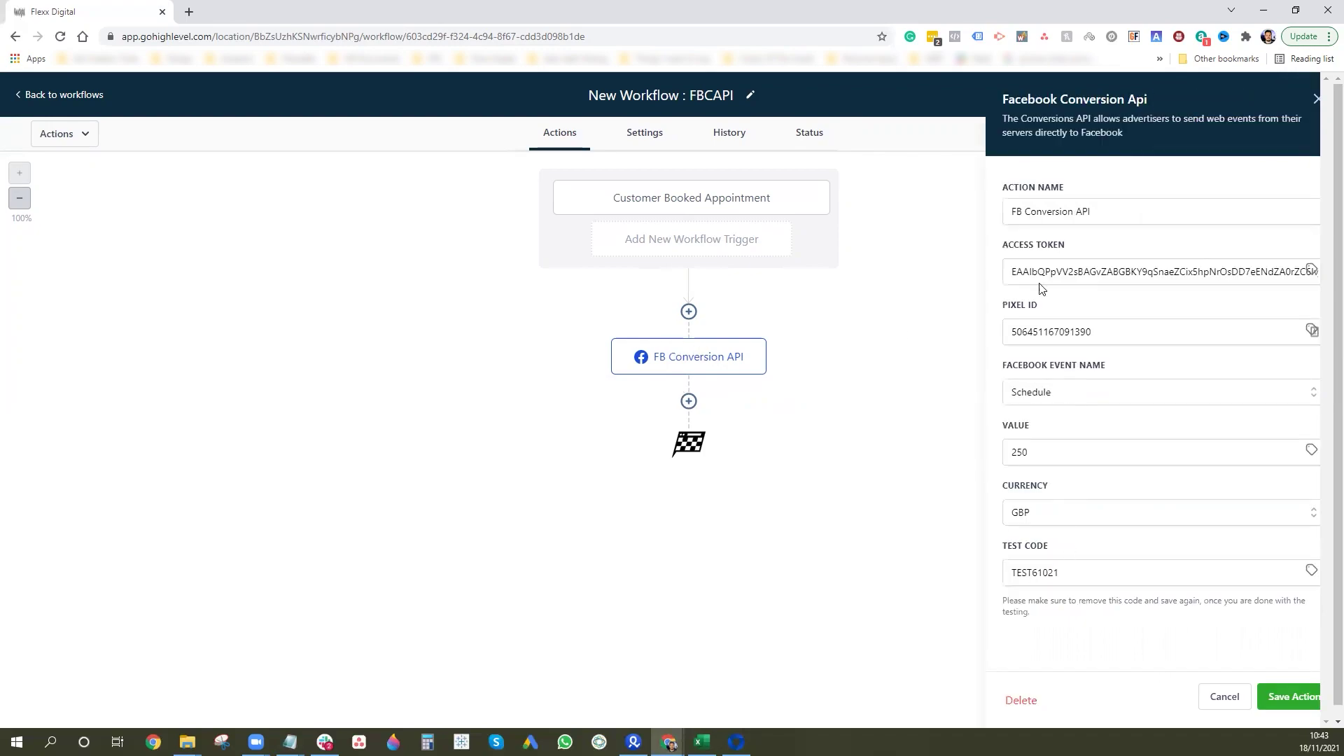
pyautogui.click(1309, 694)
pyautogui.click(1307, 99)
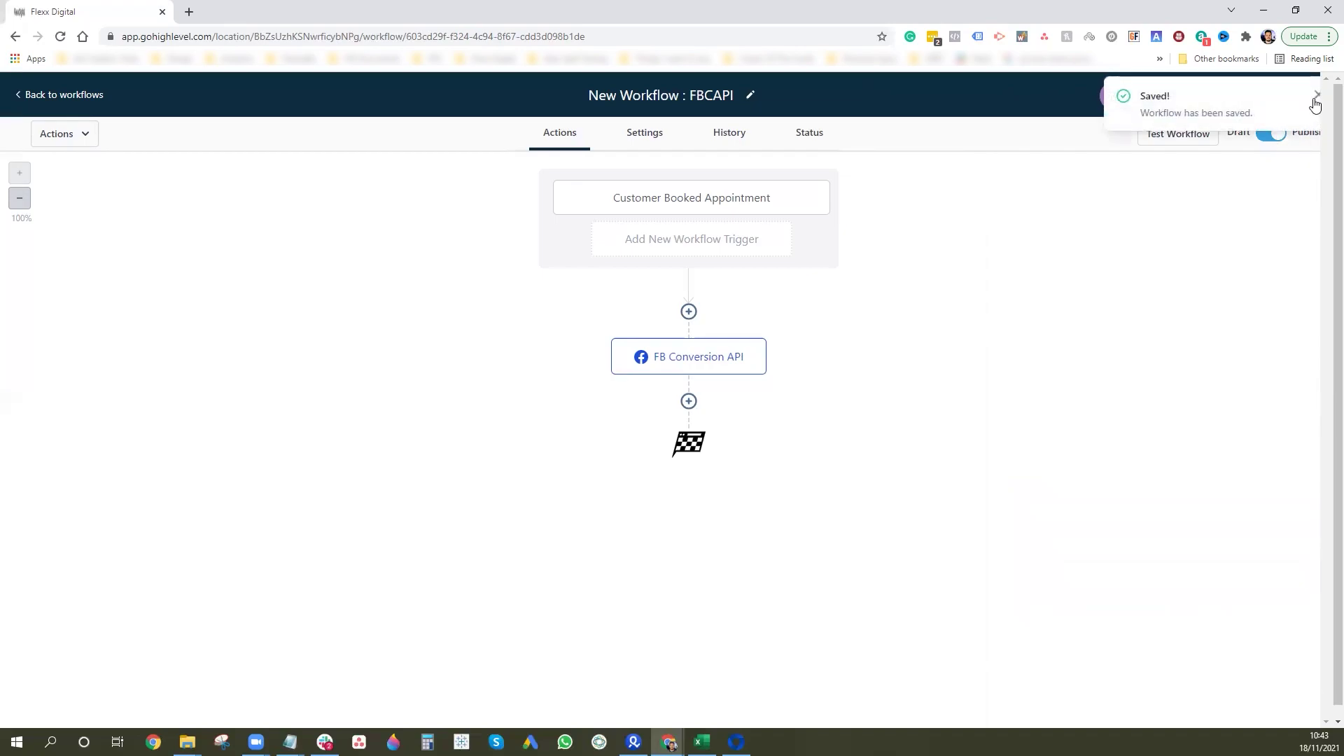
pyautogui.click(1320, 98)
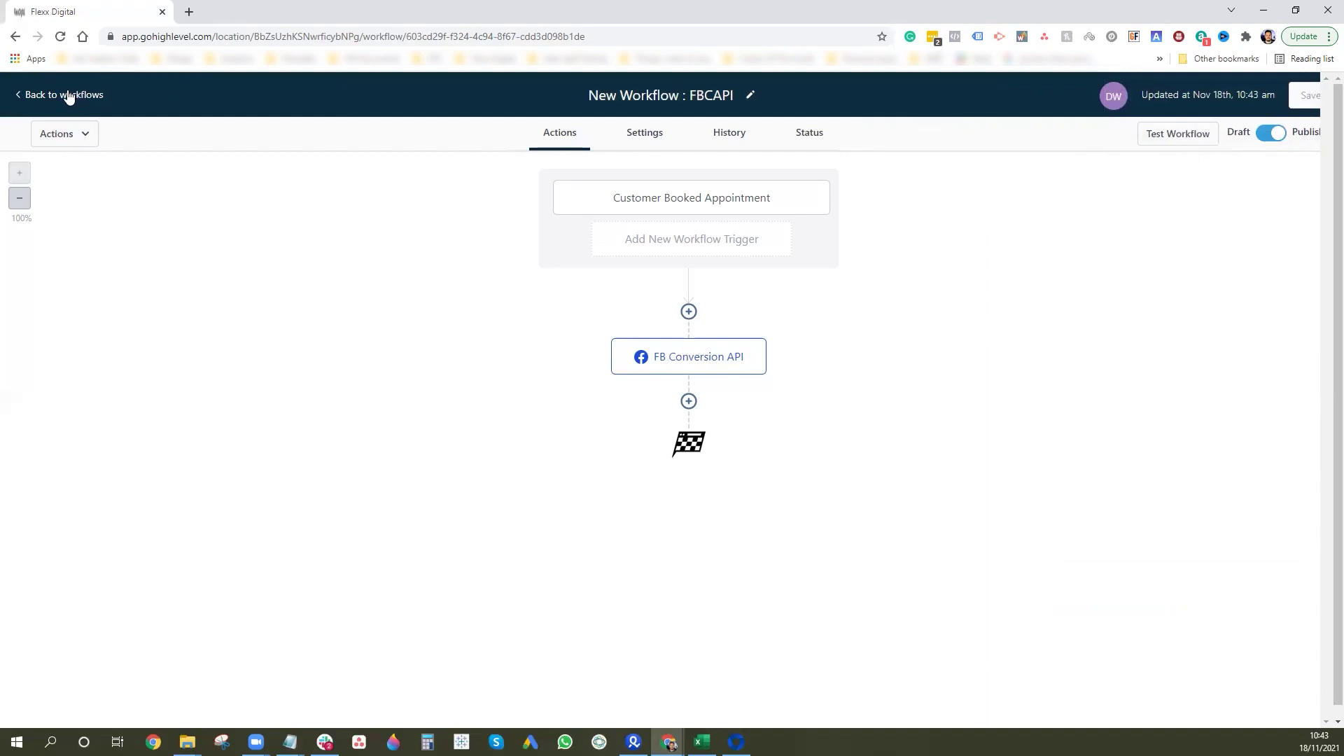
# Open the Demo Calendar's booking link in a new tab from Settings > Calendars.
pyautogui.click(31, 94)
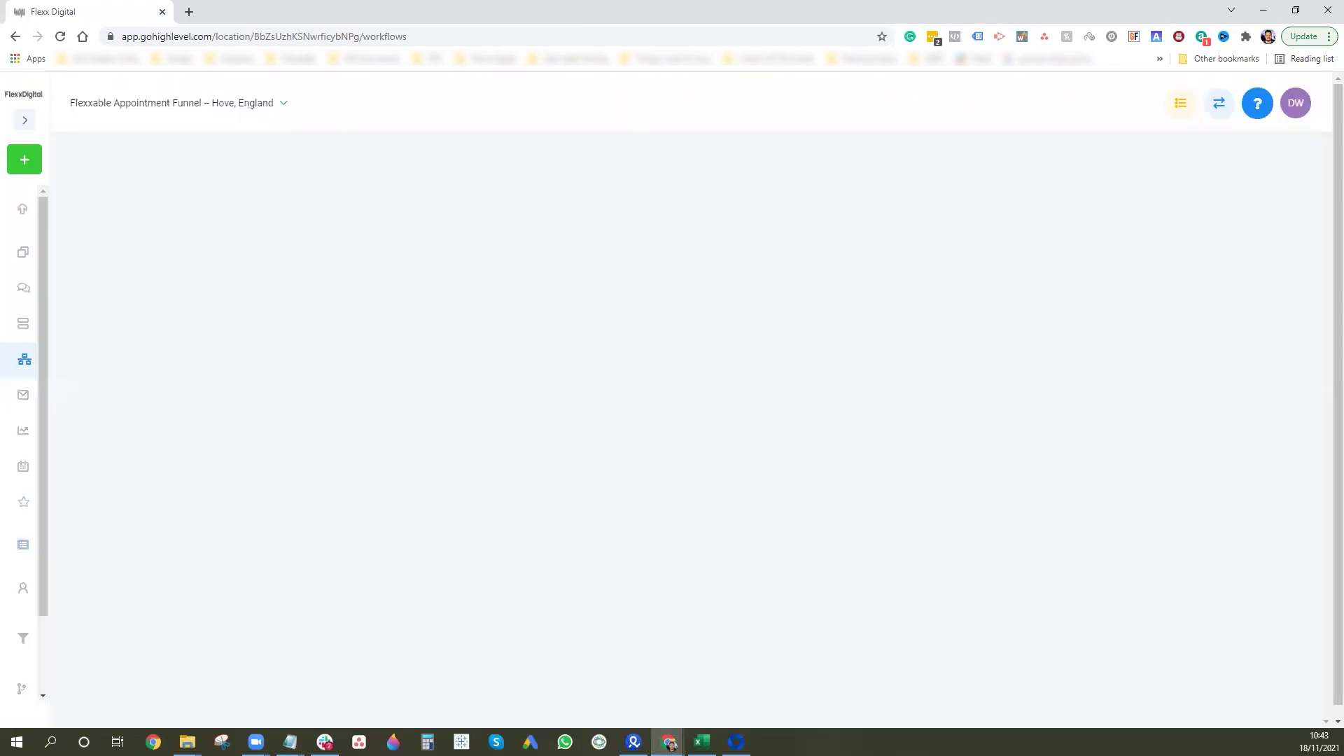
pyautogui.scroll(-3, 36, 534)
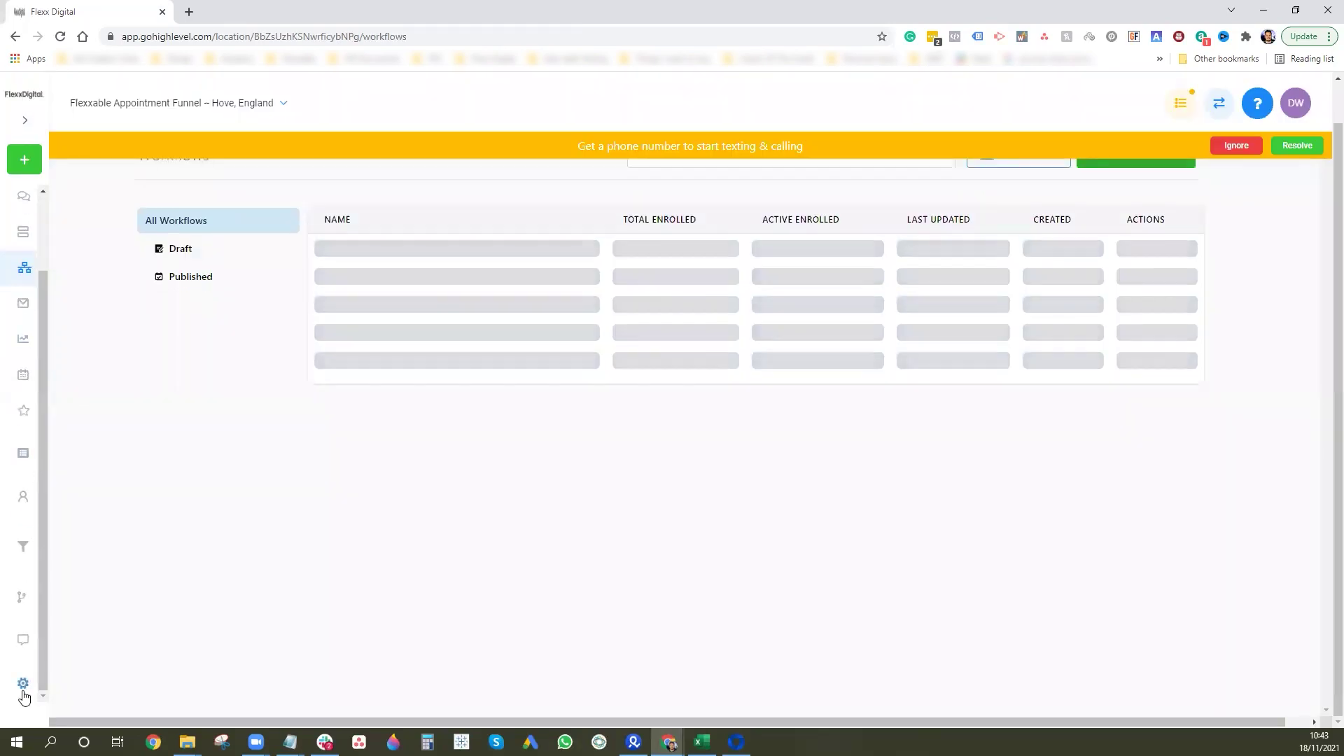
pyautogui.click(22, 689)
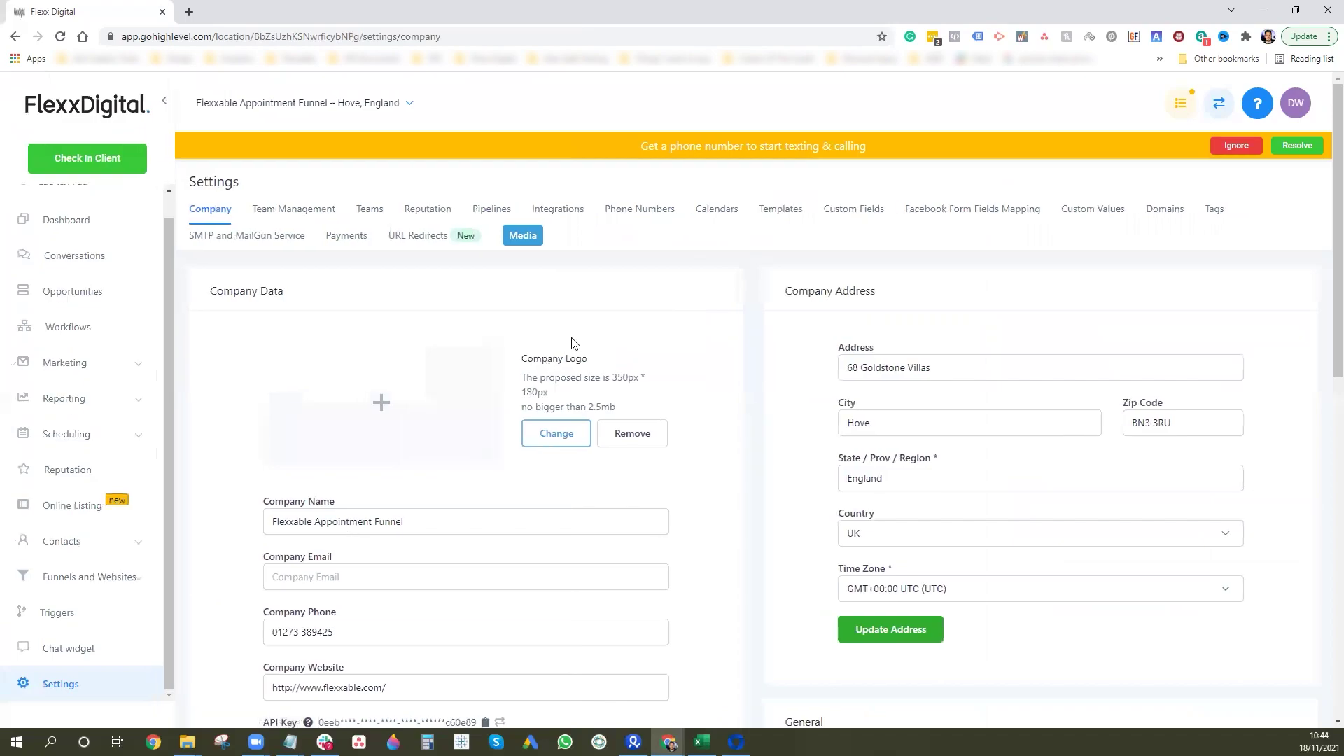
pyautogui.click(716, 208)
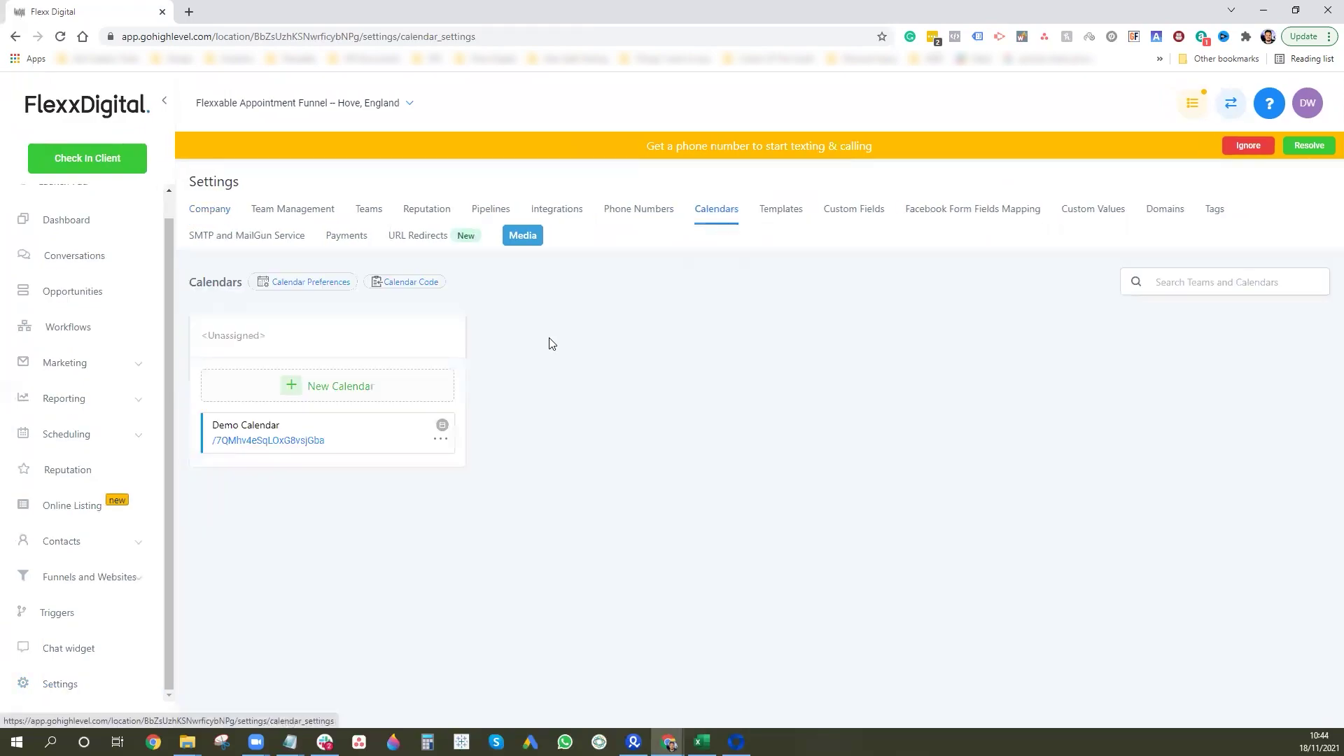
pyautogui.click(317, 441)
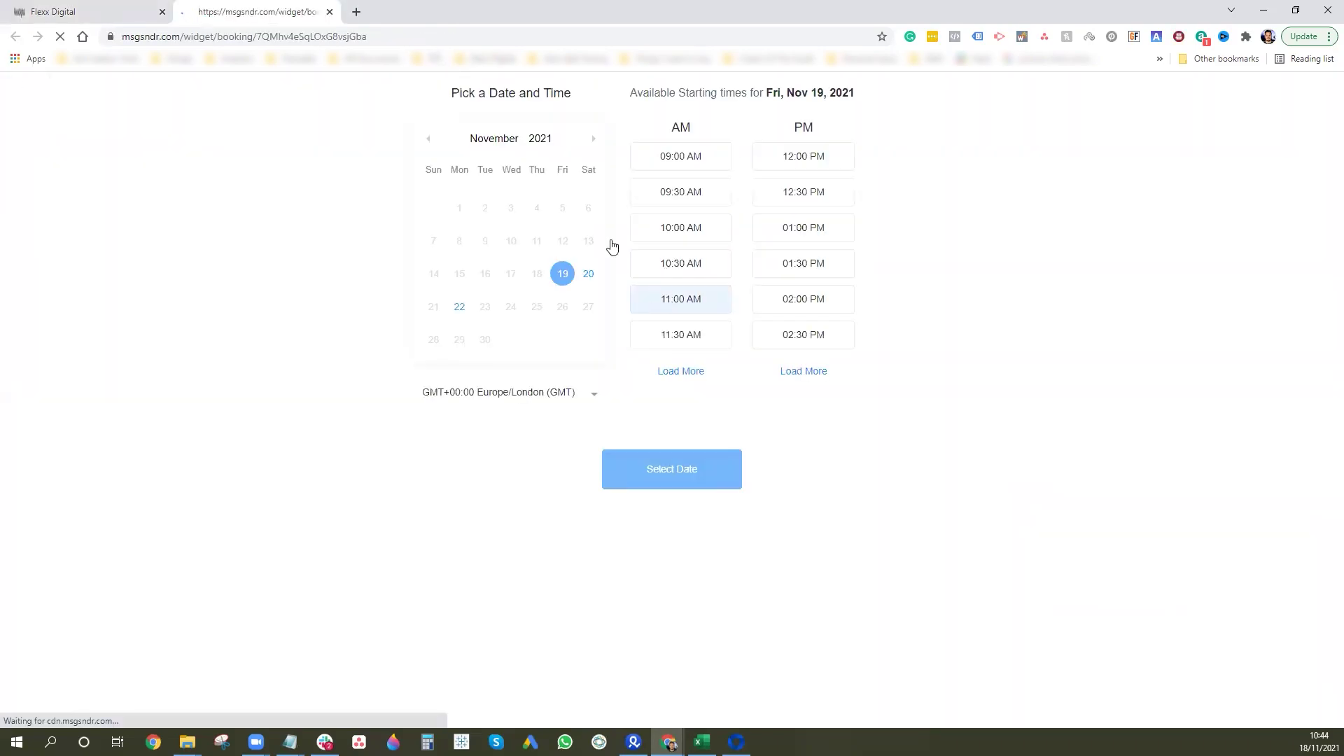
# Load facebook.com, open the Shopify ad, and copy the fbclid from its landing page address.
pyautogui.click(357, 12)
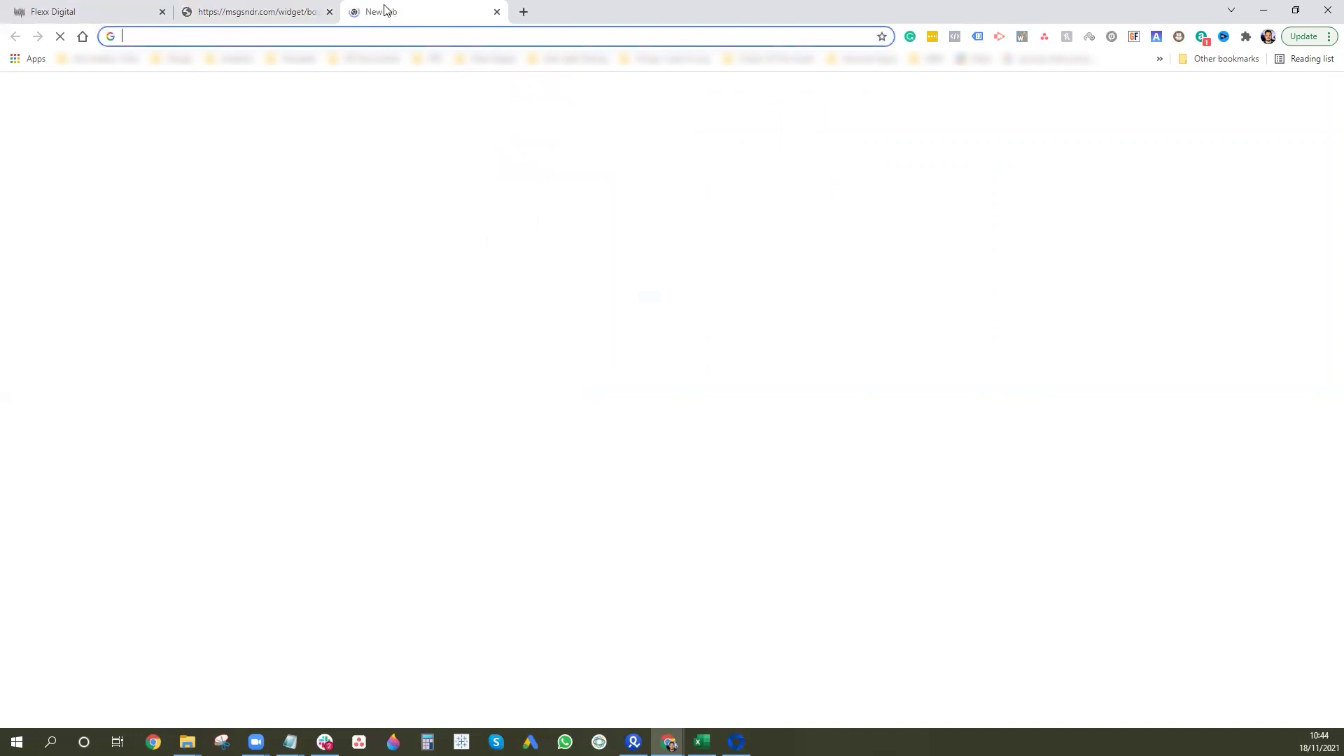
pyautogui.write('facebook')
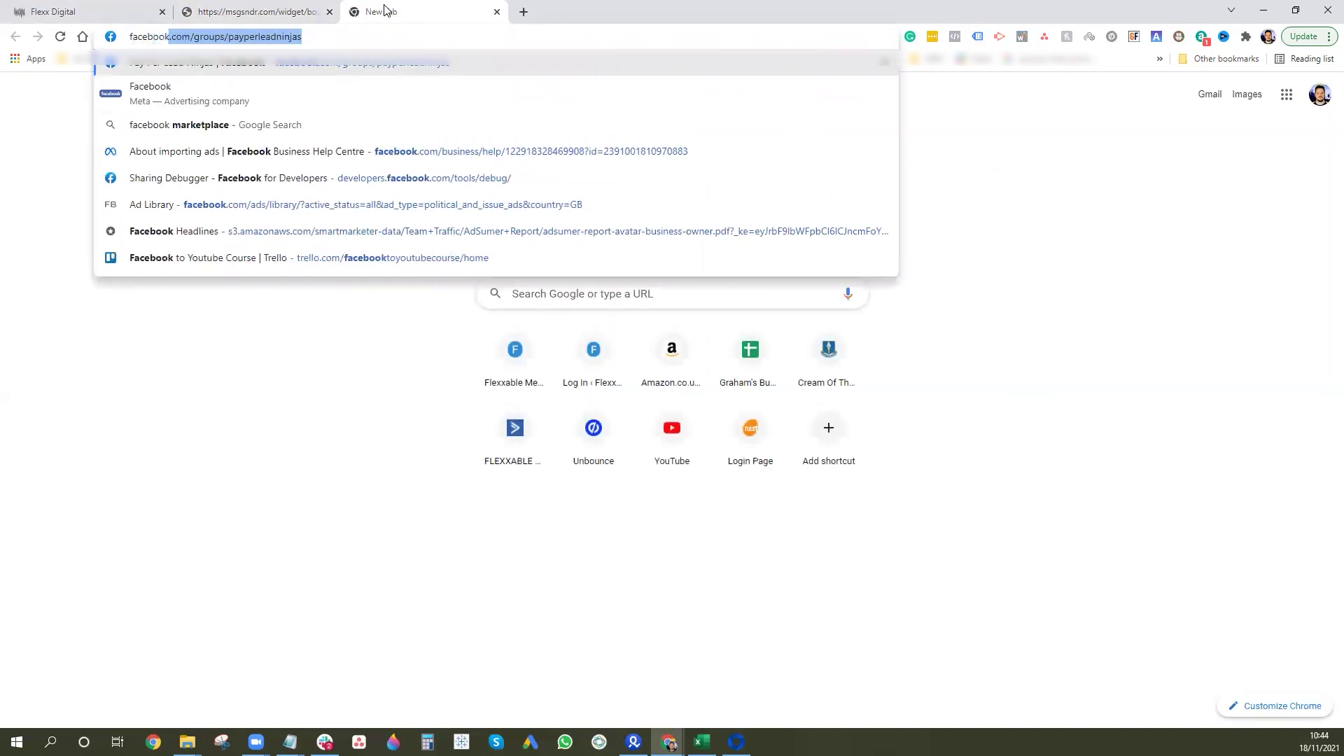
pyautogui.write('.com')
pyautogui.press('Return')
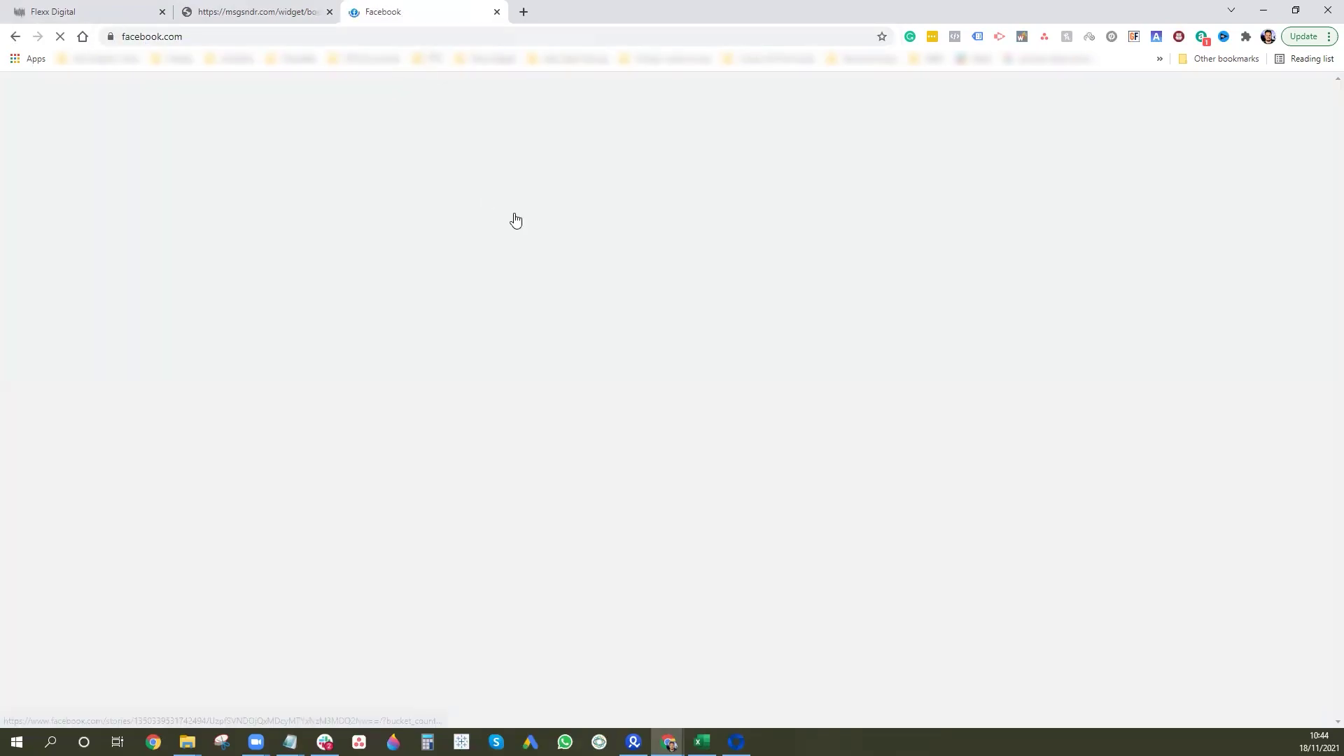
pyautogui.scroll(-8, 632, 338)
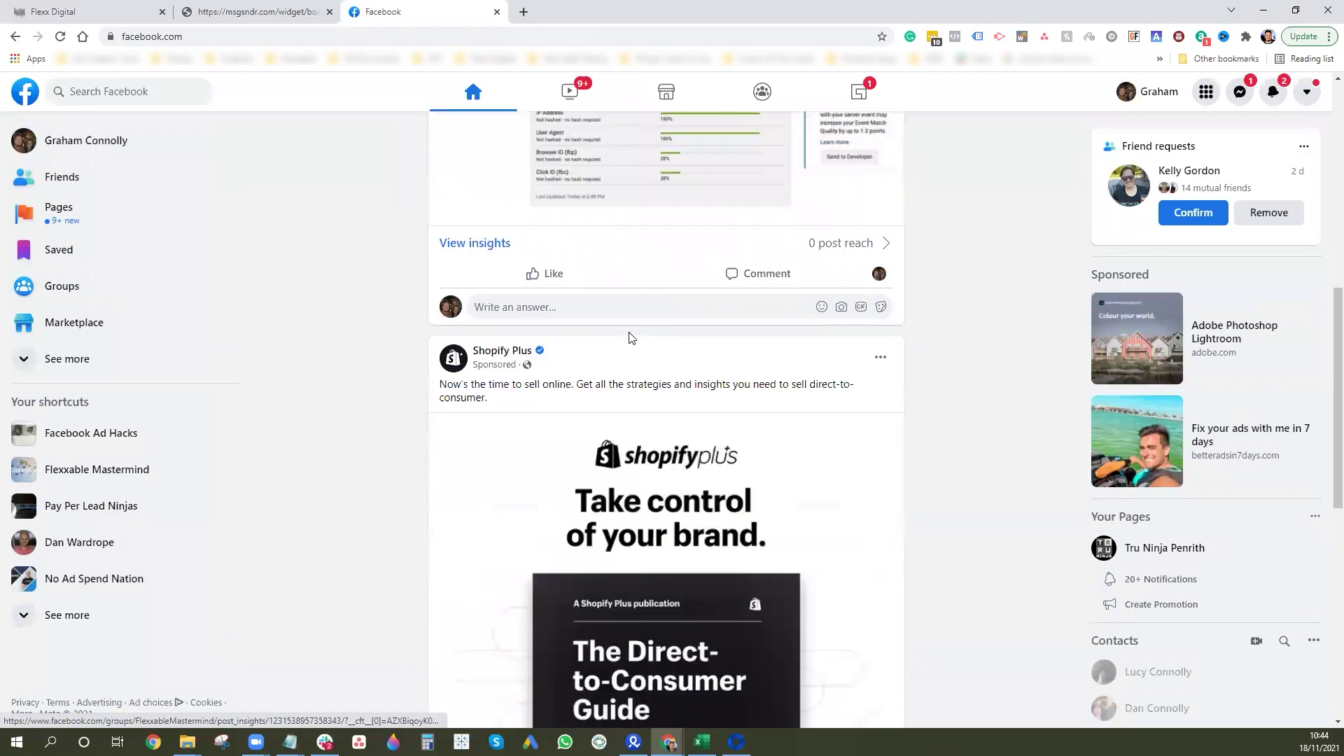
pyautogui.scroll(-5, 767, 523)
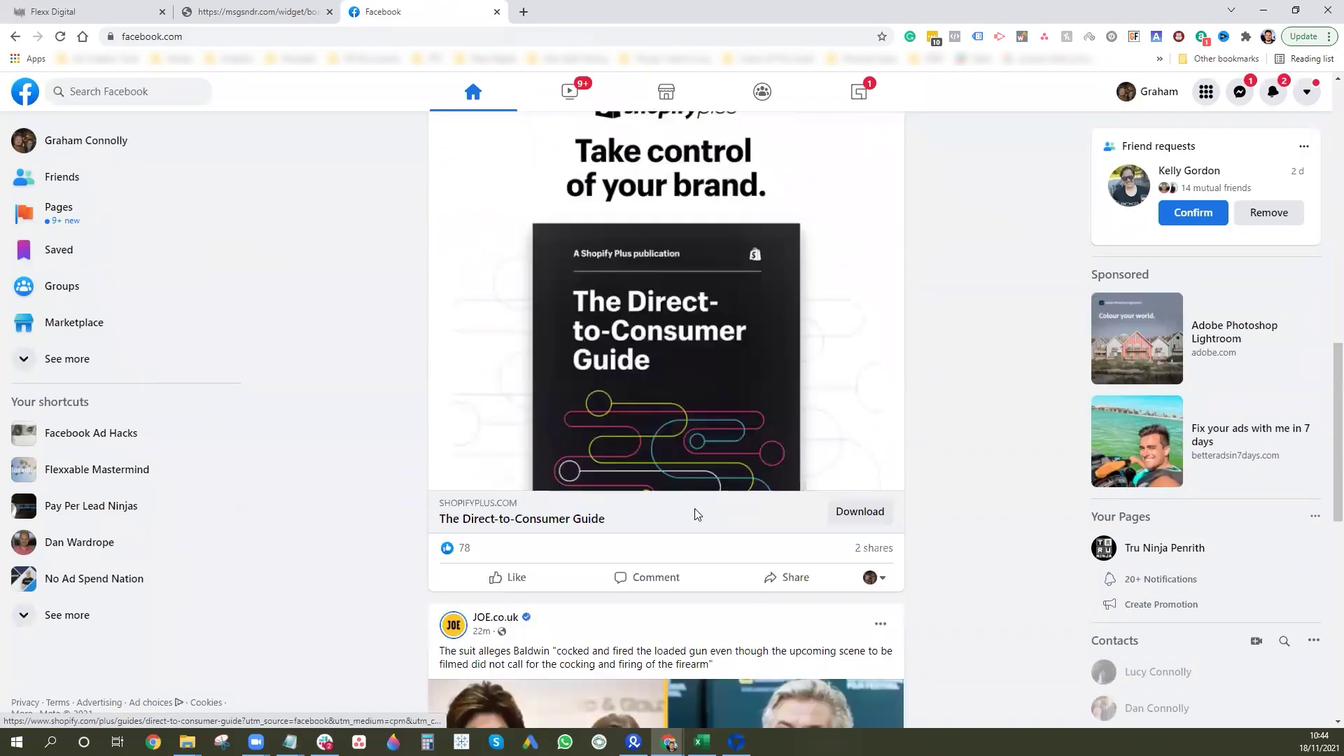
pyautogui.click(694, 508)
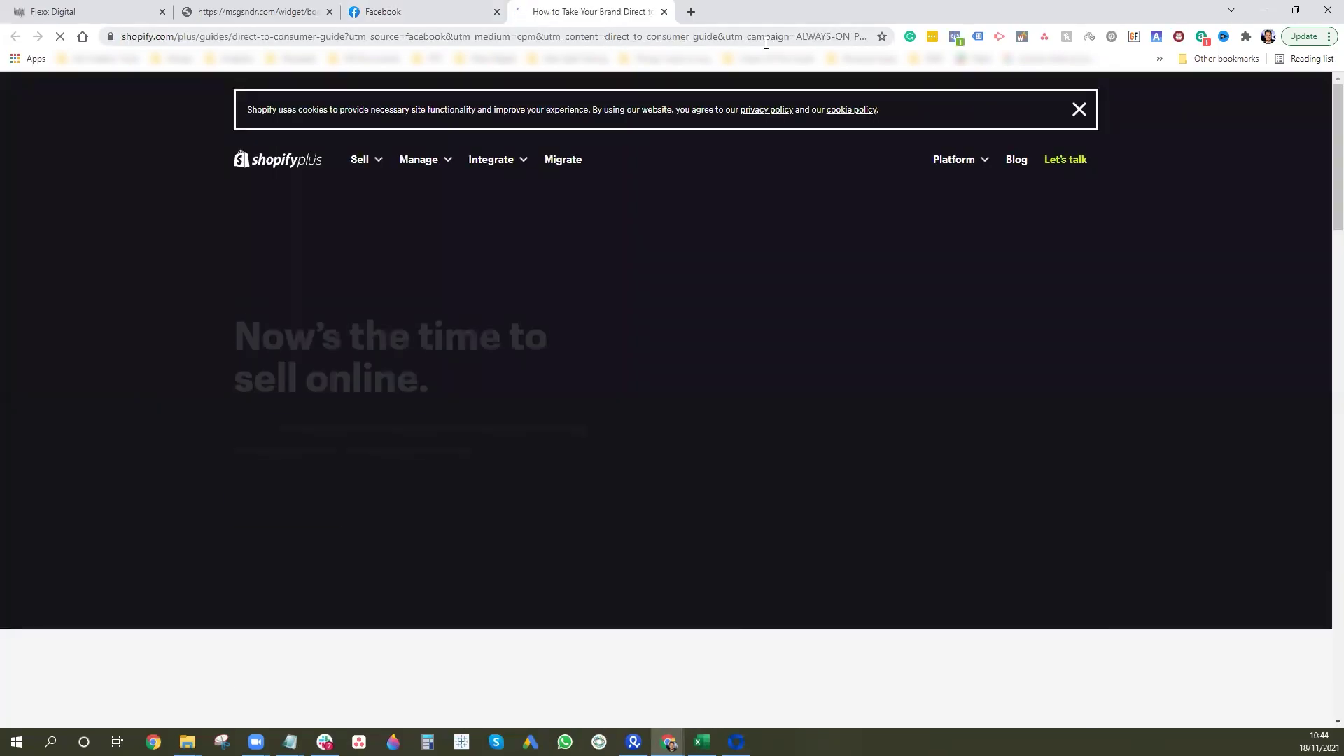
pyautogui.moveTo(765, 36); pyautogui.dragTo(1137, 67)
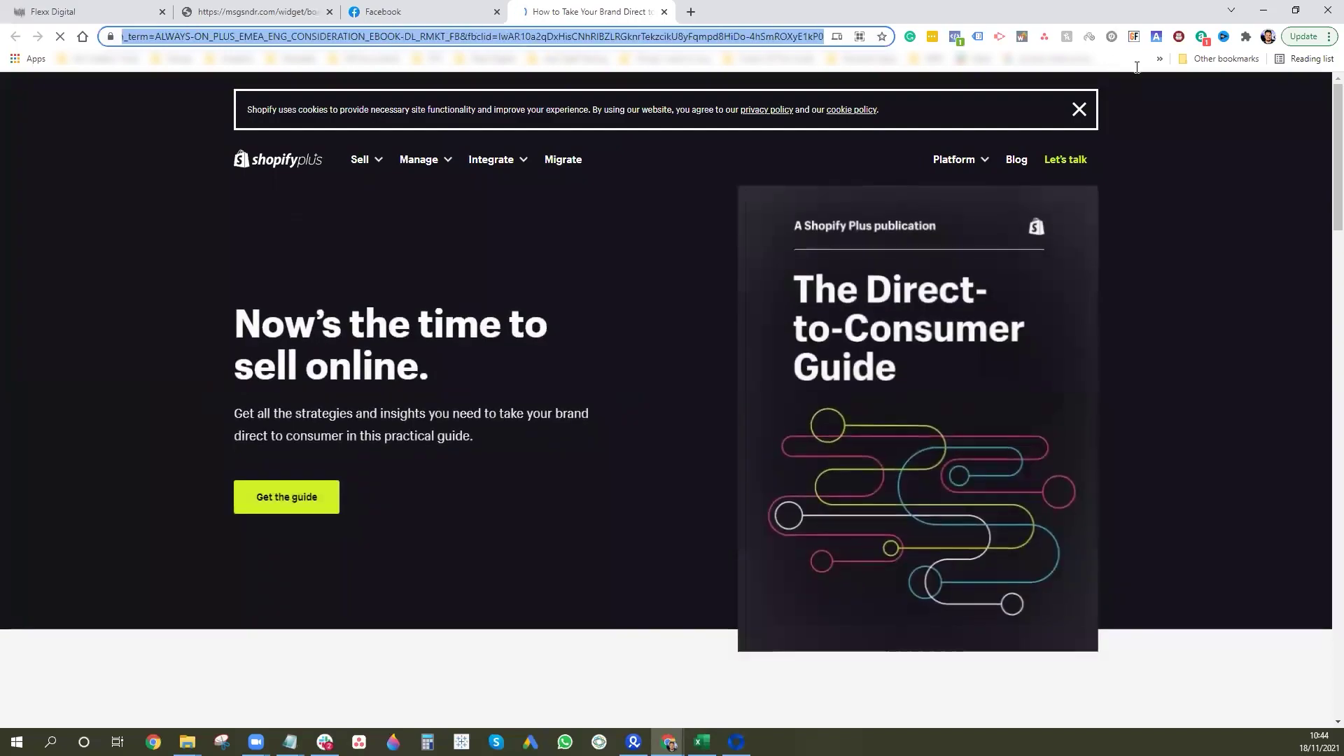
pyautogui.moveTo(499, 36); pyautogui.dragTo(844, 48)
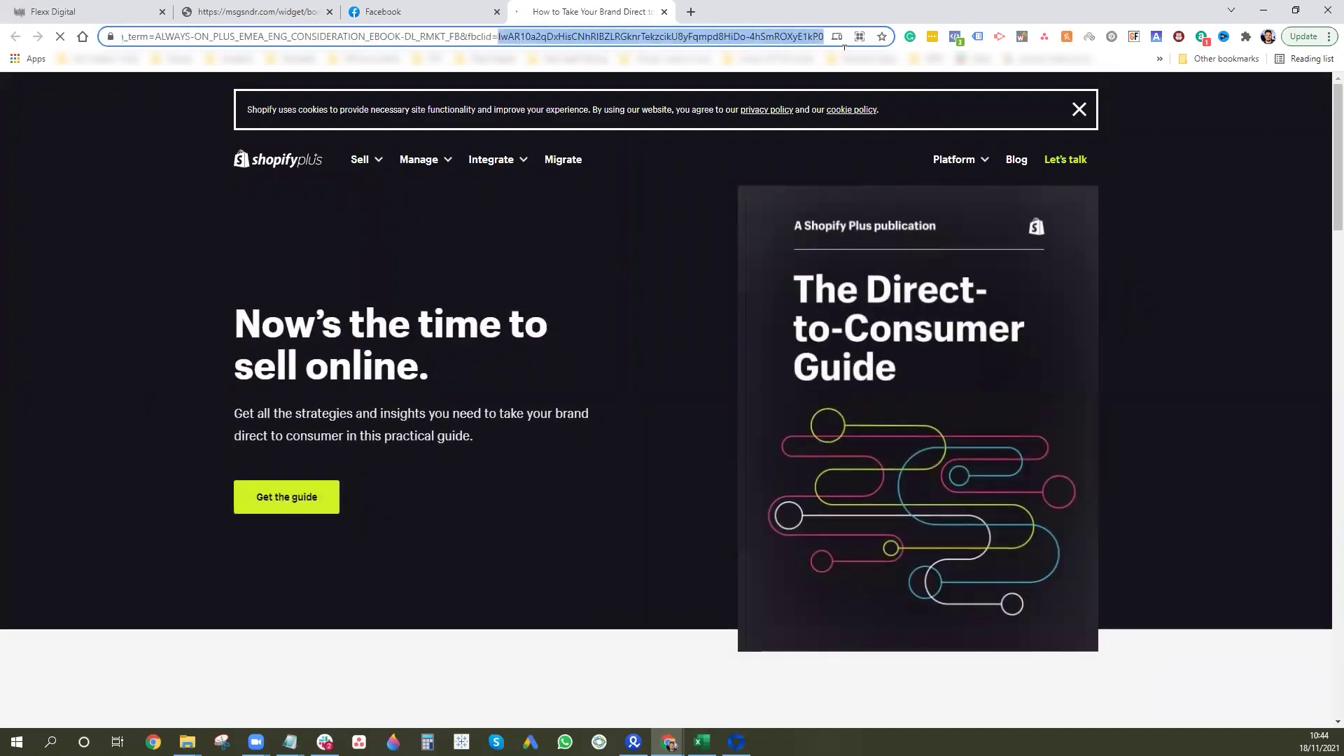
# Close the ad's landing page and select the booking page's address.
pyautogui.click(664, 12)
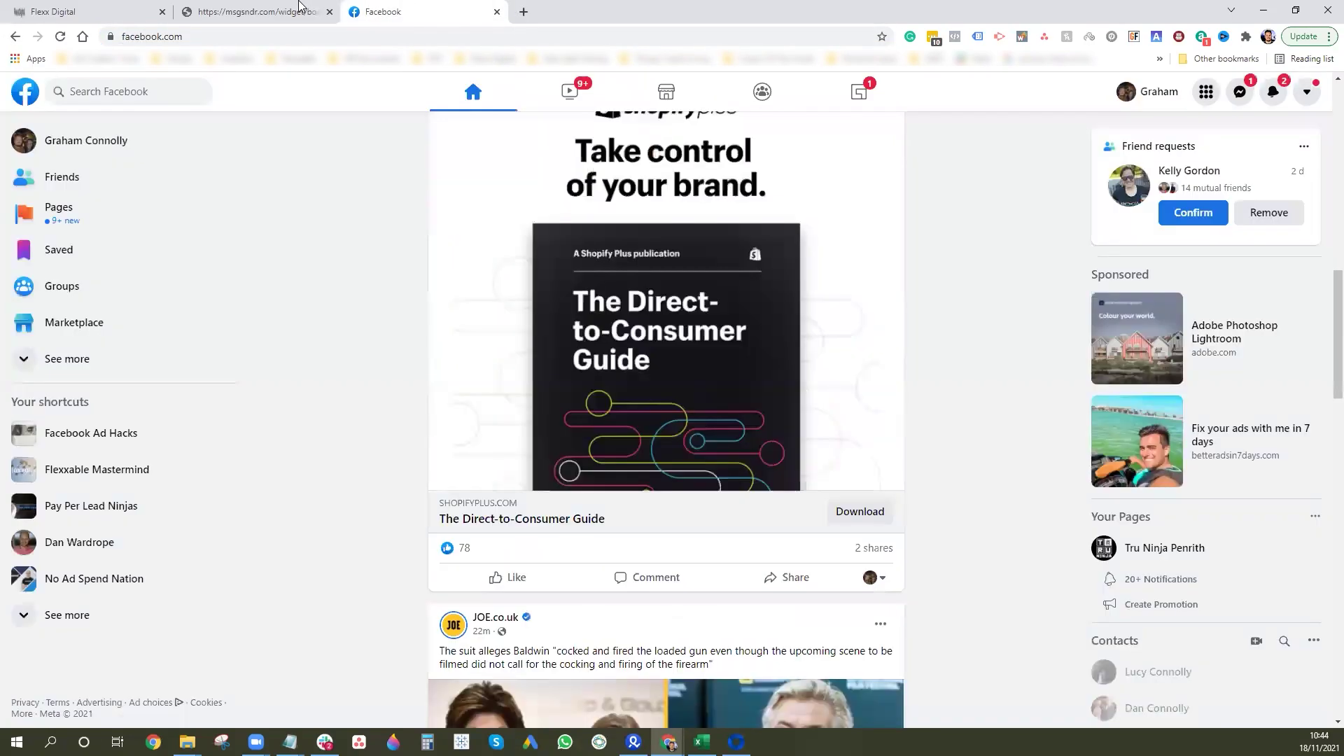
pyautogui.click(259, 12)
pyautogui.click(457, 36)
# Append '?' and 'fbclid=' to the end of the booking page address.
pyautogui.click(457, 36)
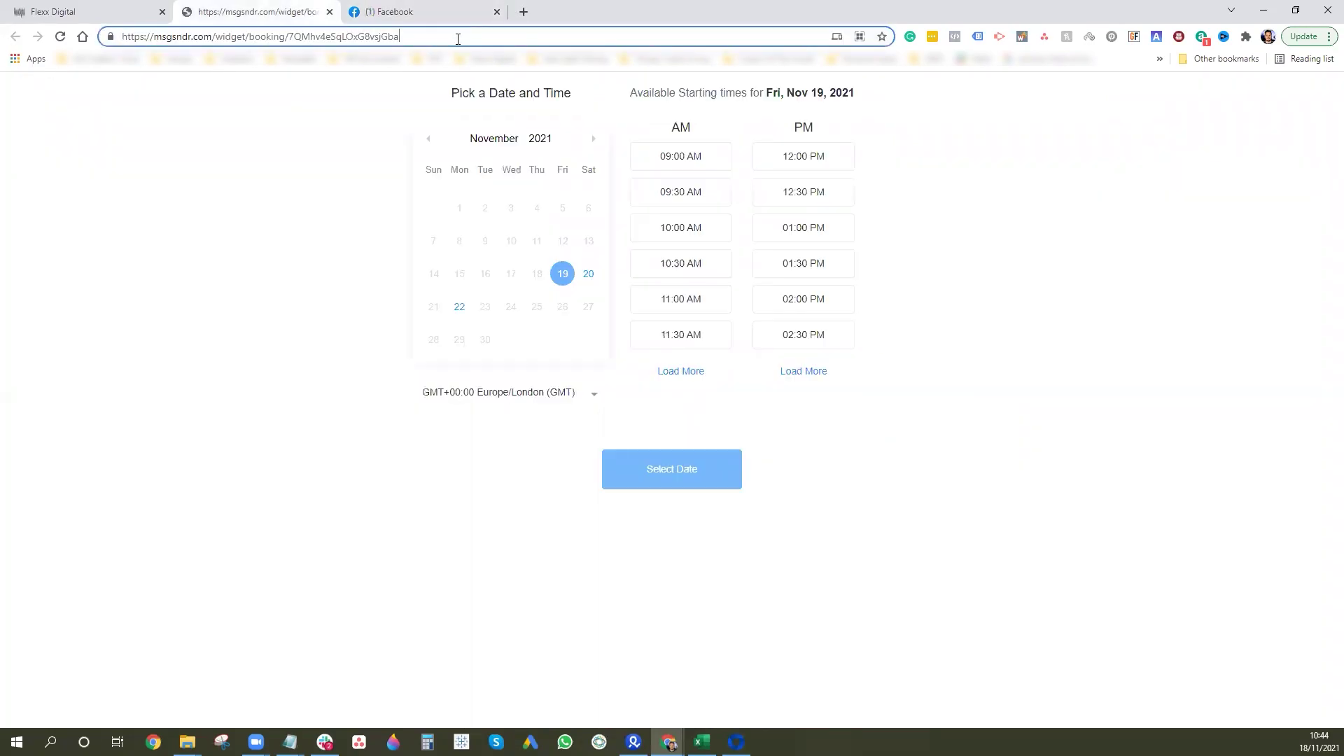
pyautogui.write('?')
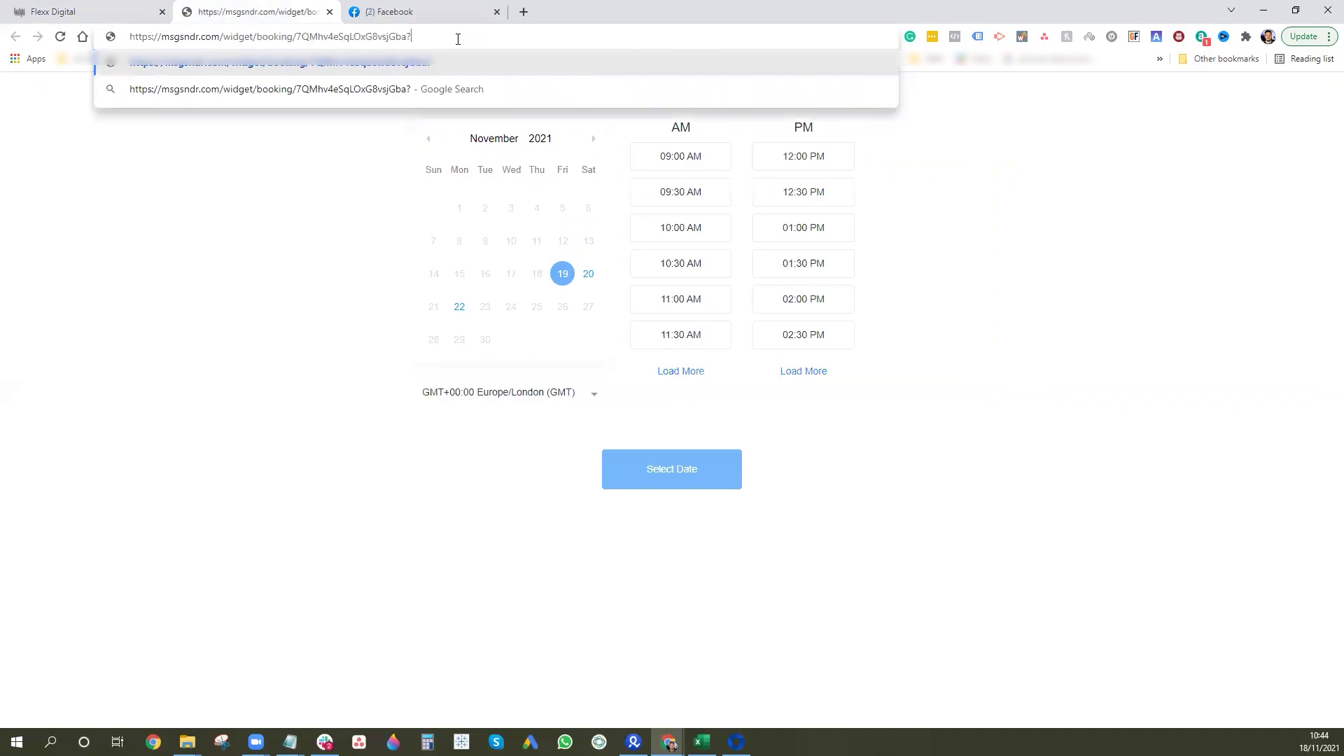
pyautogui.hotkey('ctrl', 'v')
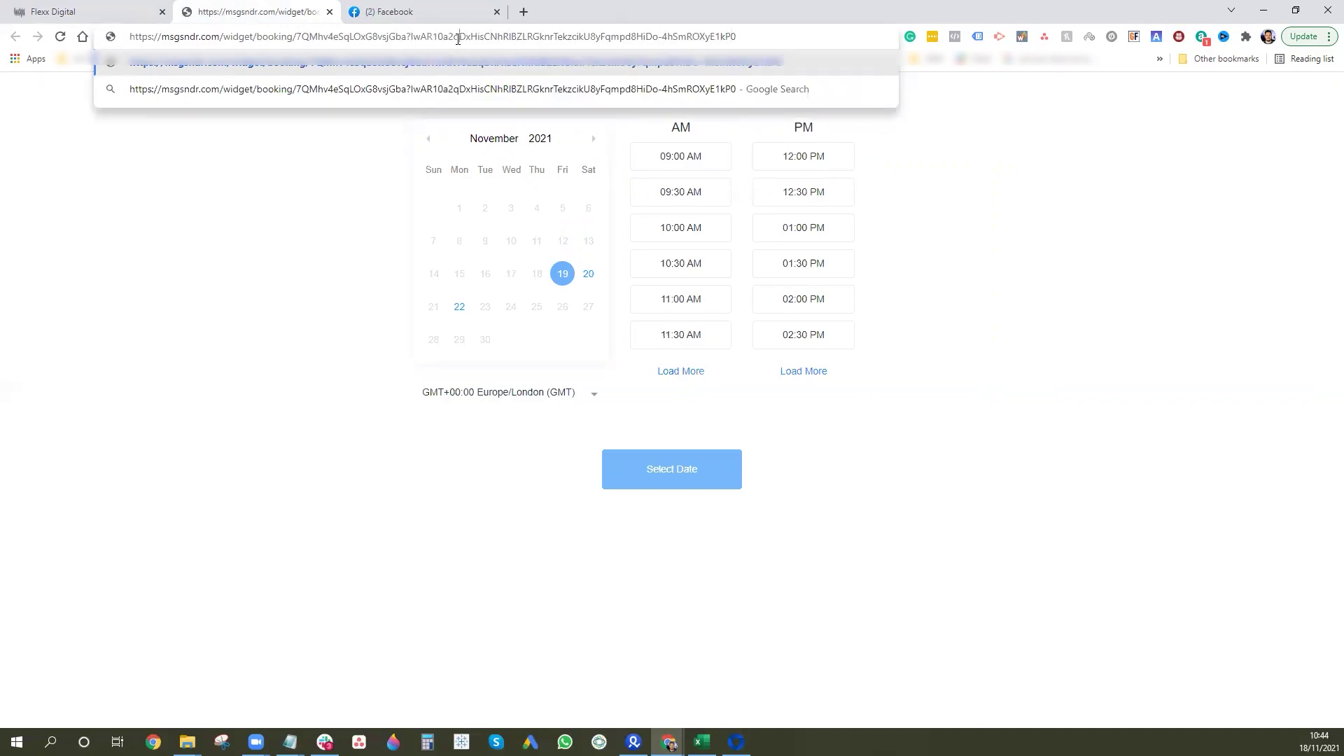
pyautogui.write('fbclid=')
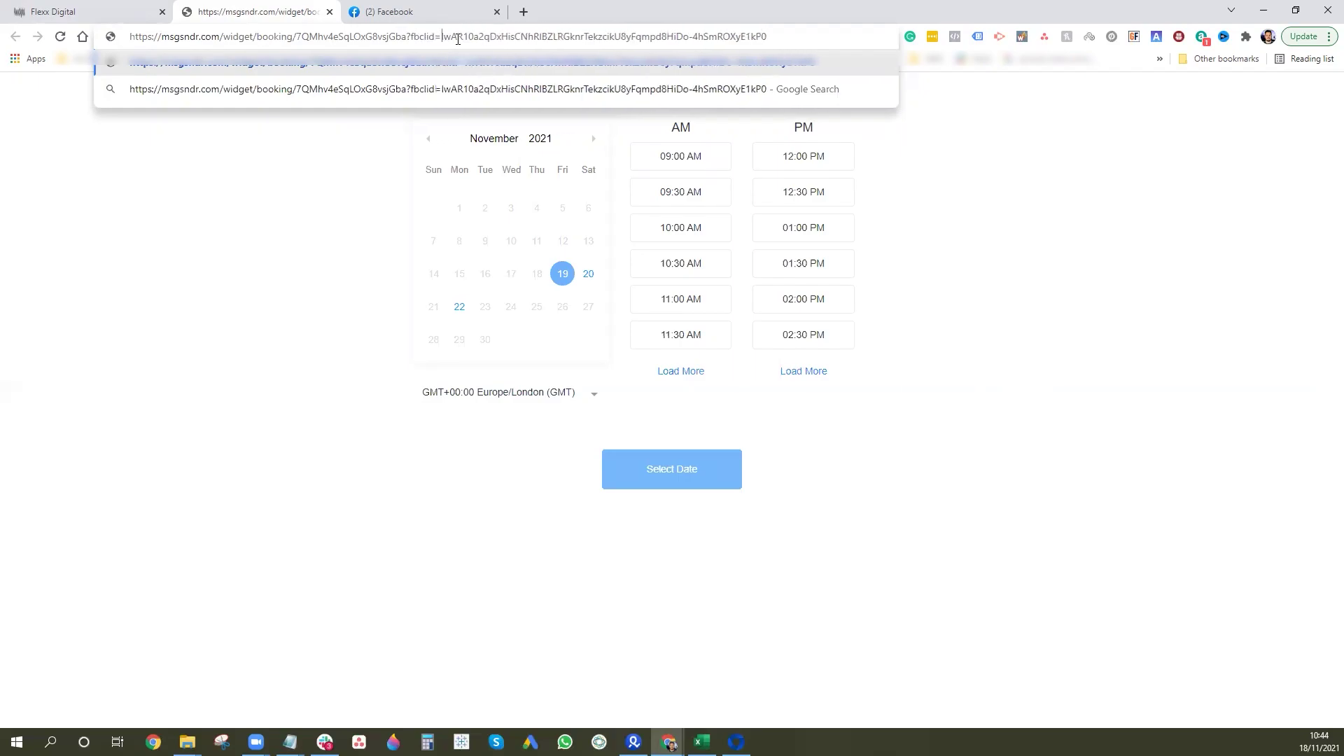
# Copy the click ID from the Shopify guide ad, put it into the booking URL, and reload.
pyautogui.click(455, 16)
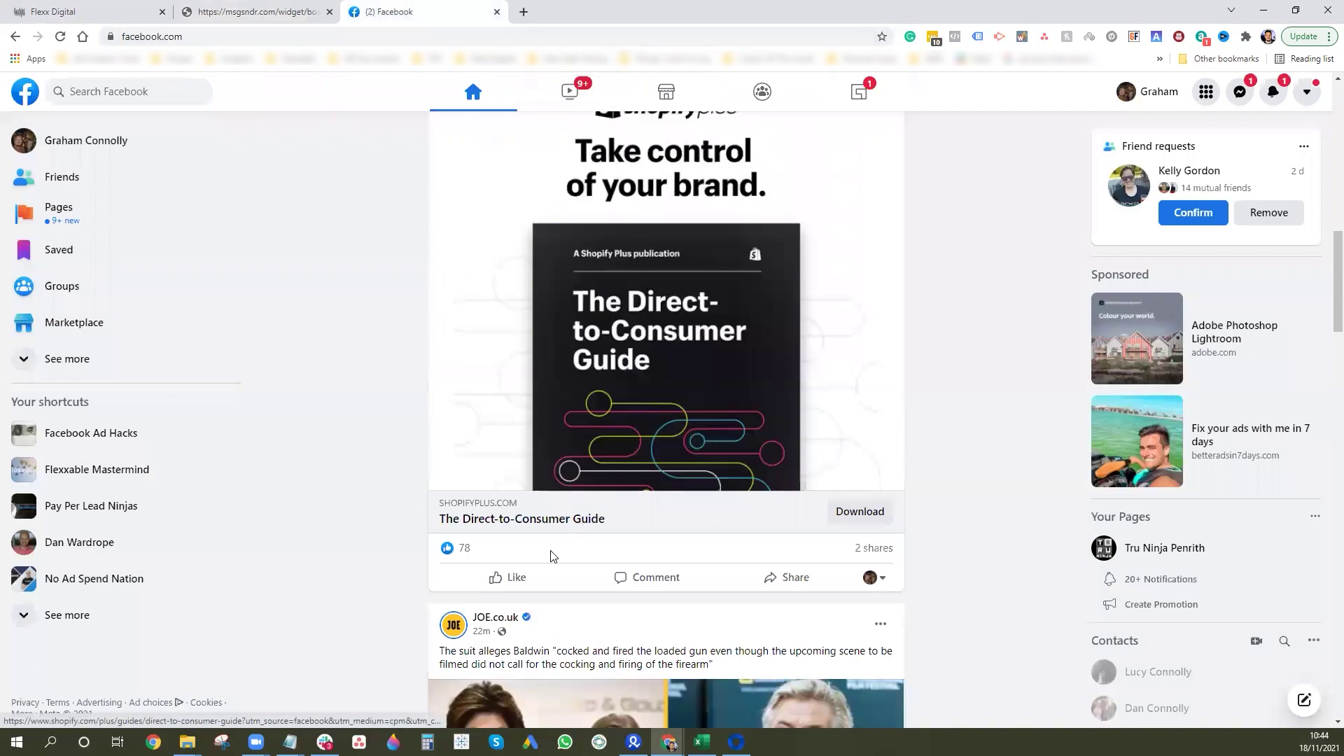
pyautogui.click(553, 521)
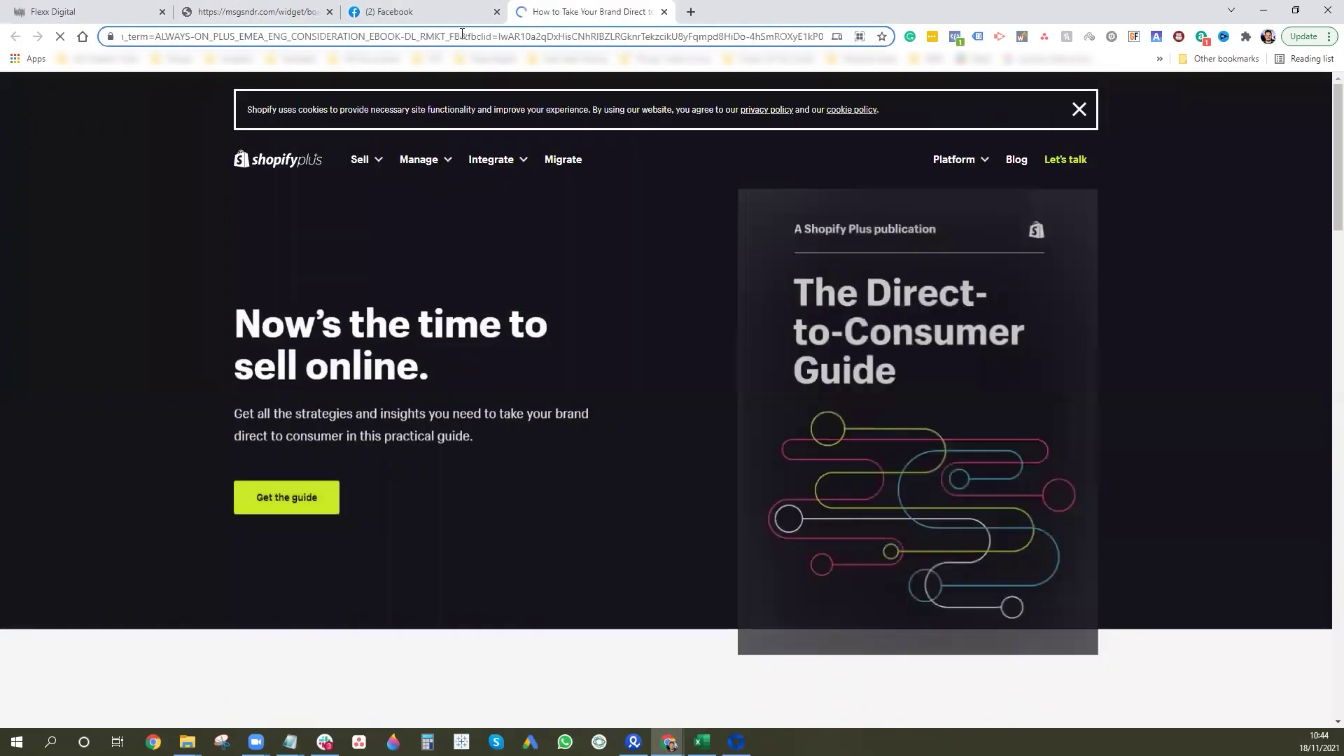
pyautogui.moveTo(467, 36); pyautogui.dragTo(922, 44)
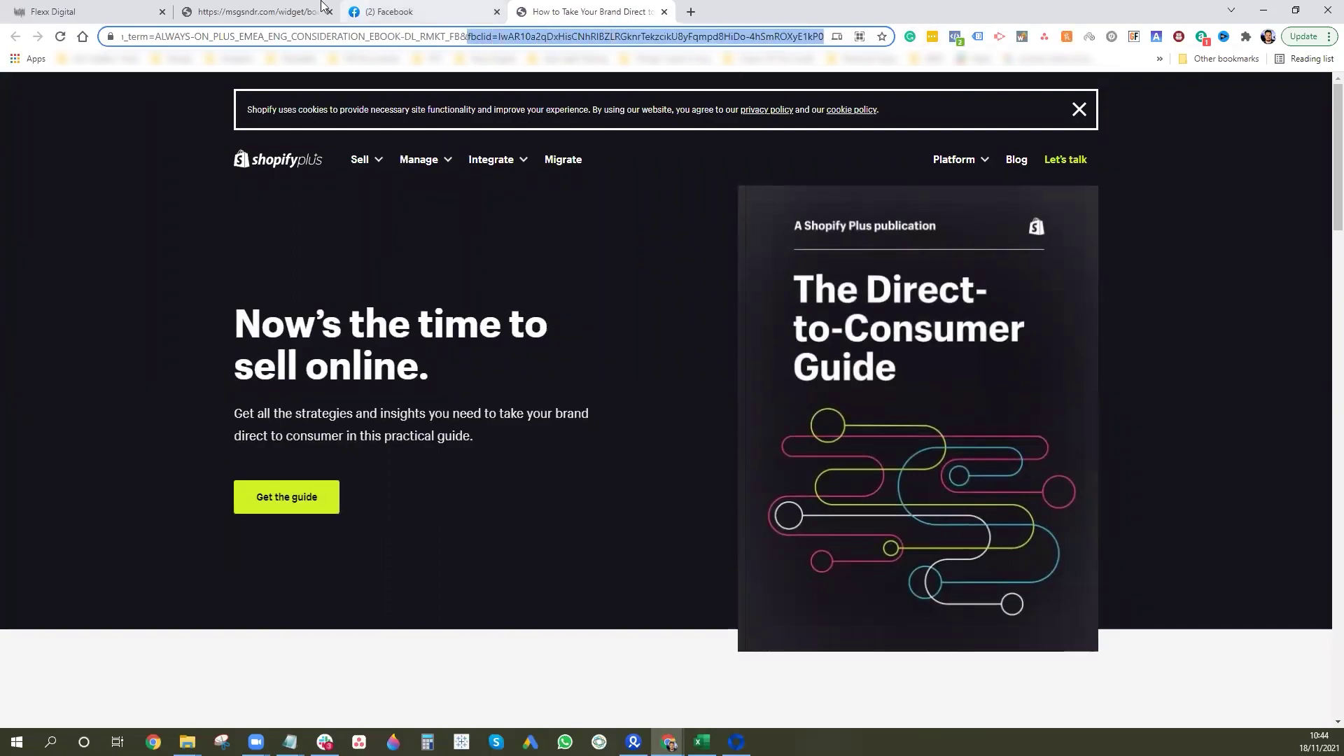
pyautogui.click(276, 11)
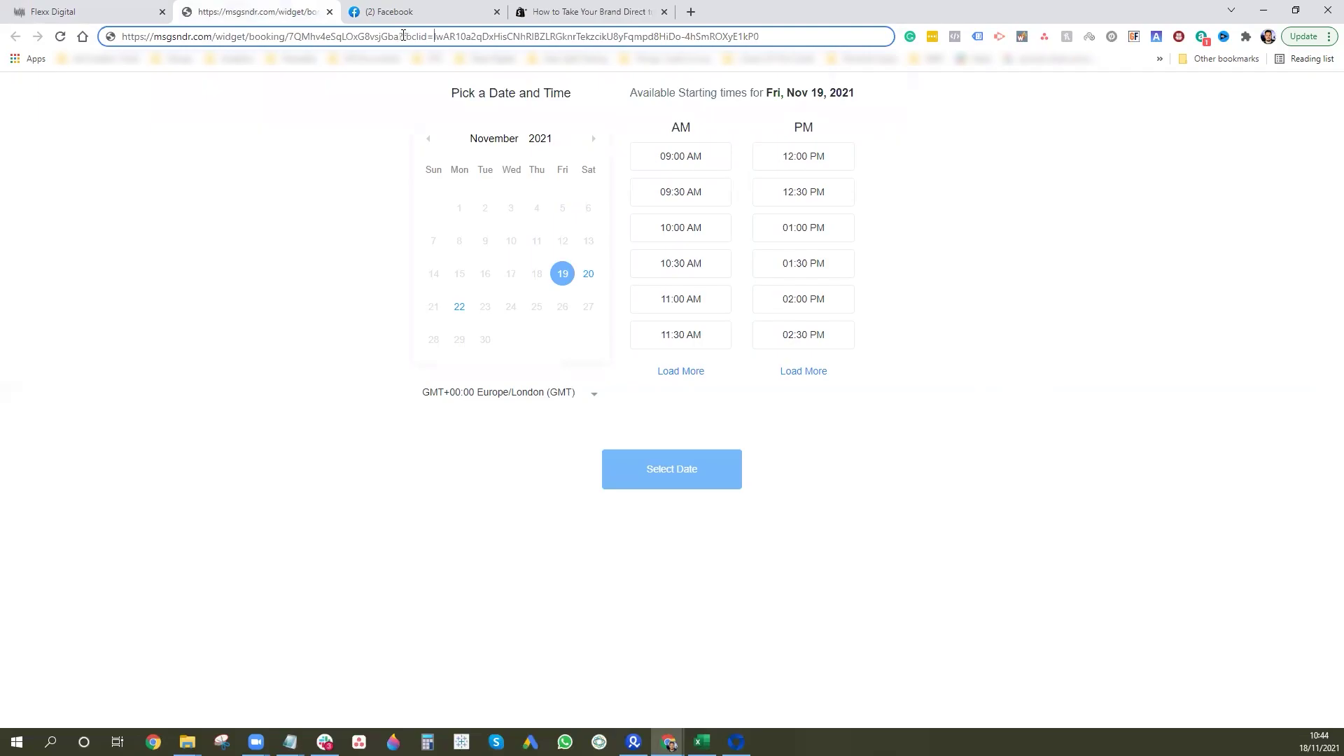
pyautogui.moveTo(403, 35); pyautogui.dragTo(804, 48)
pyautogui.press('BackSpace')
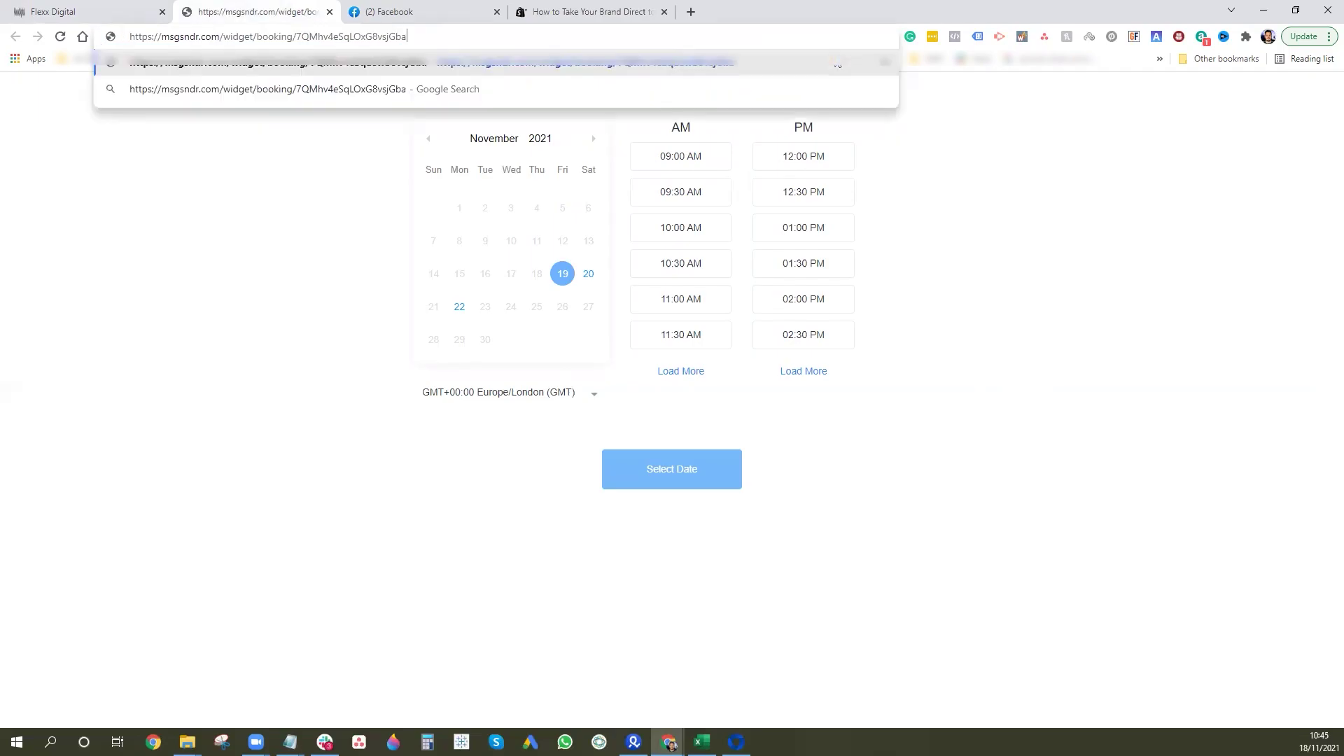
pyautogui.hotkey('ctrl', 'z')
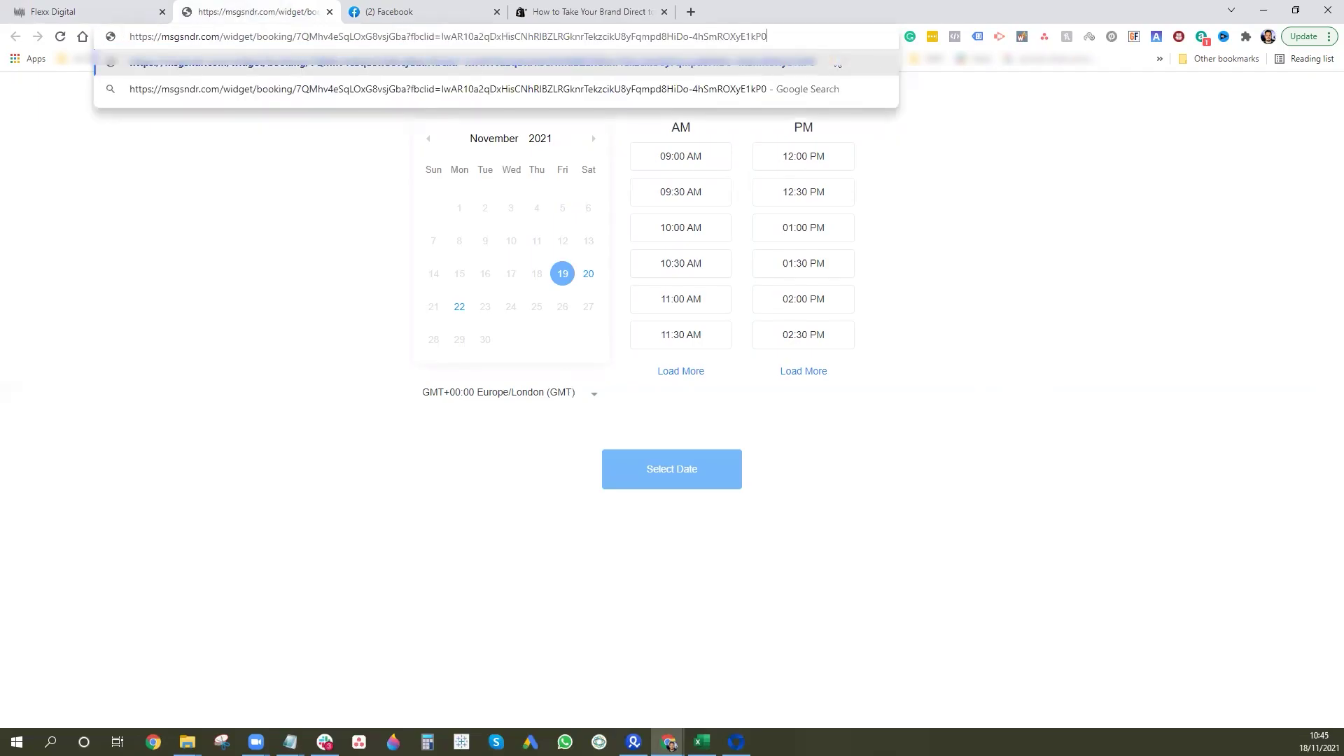
pyautogui.press('Return')
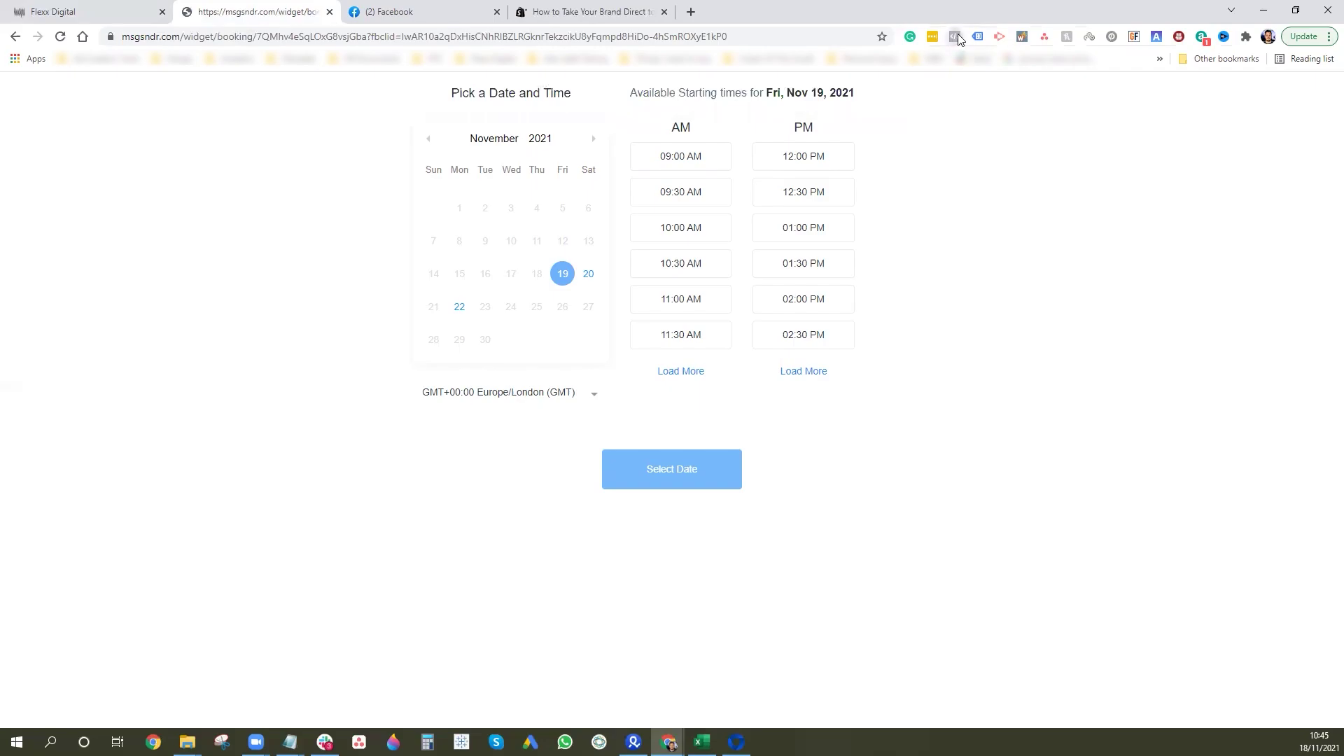
# Check the pixel events firing, then choose the Mon, Nov 22 12:30 PM booking slot.
pyautogui.click(955, 36)
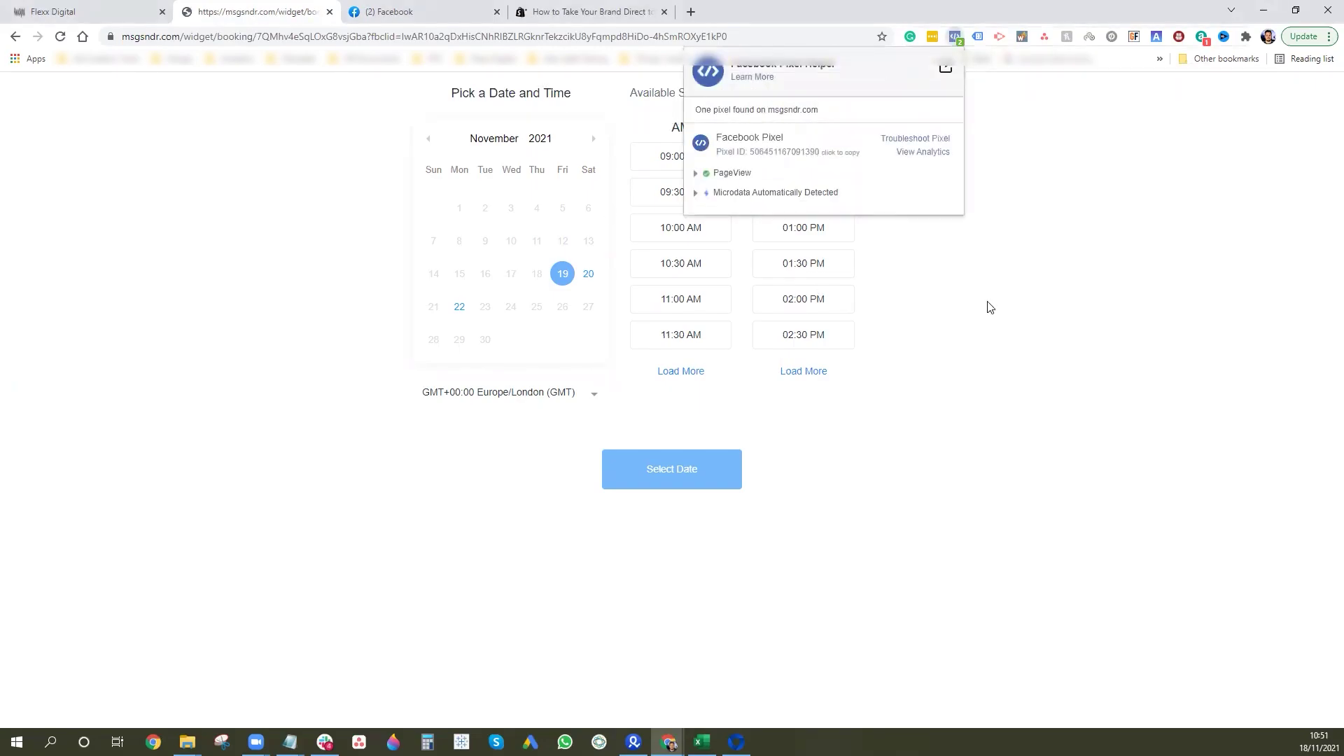
pyautogui.click(1024, 276)
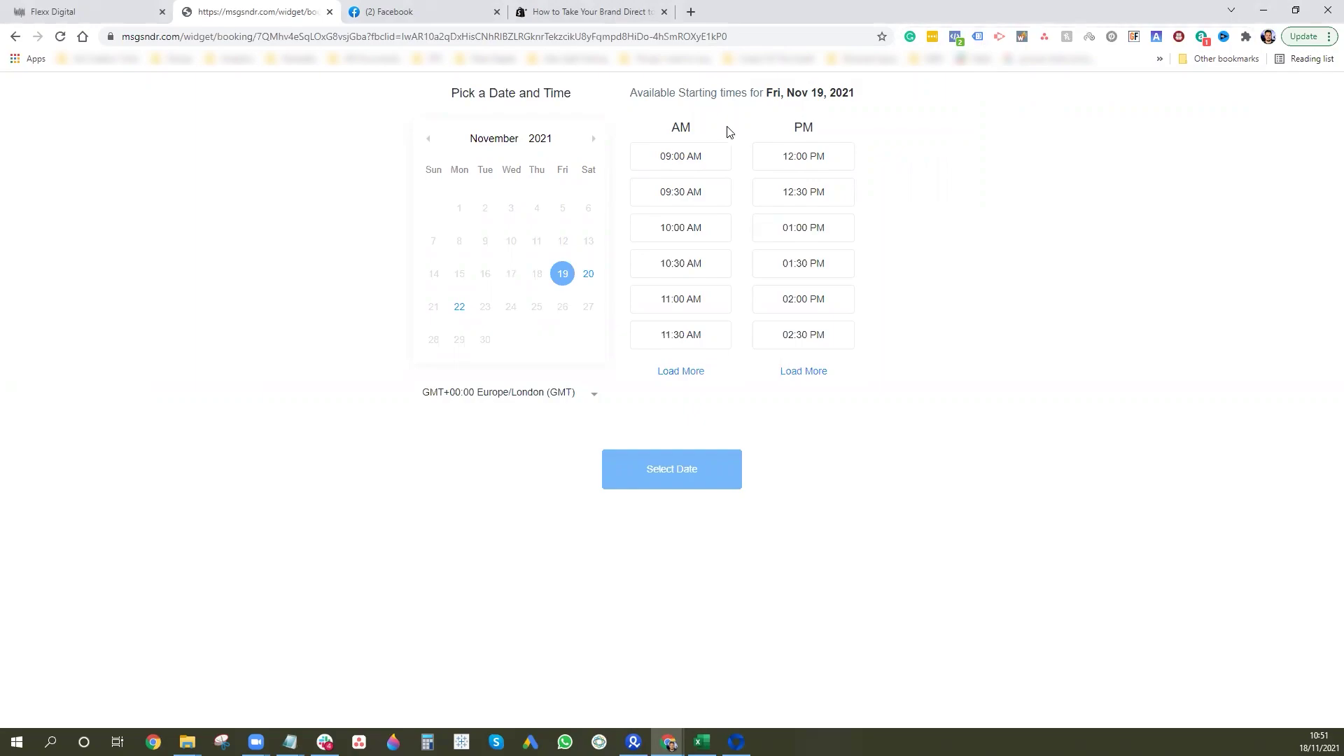
pyautogui.click(826, 159)
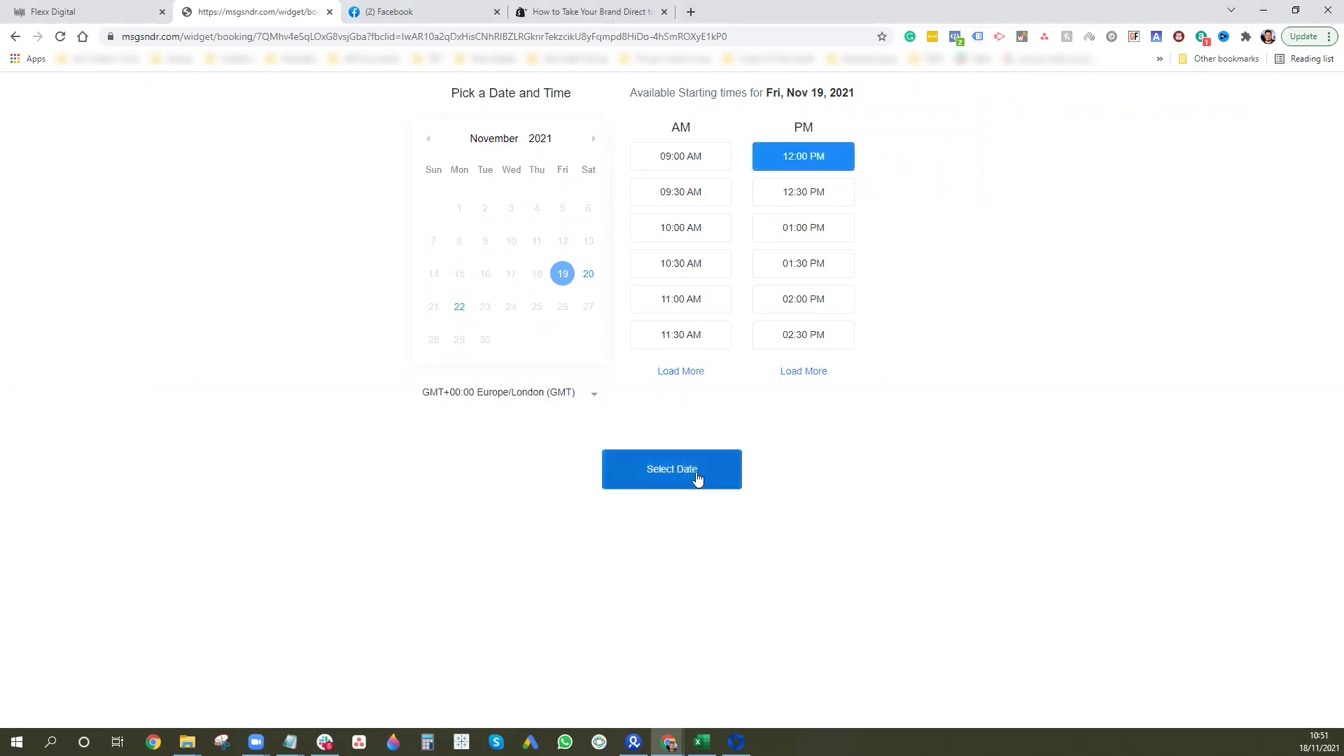
pyautogui.click(459, 308)
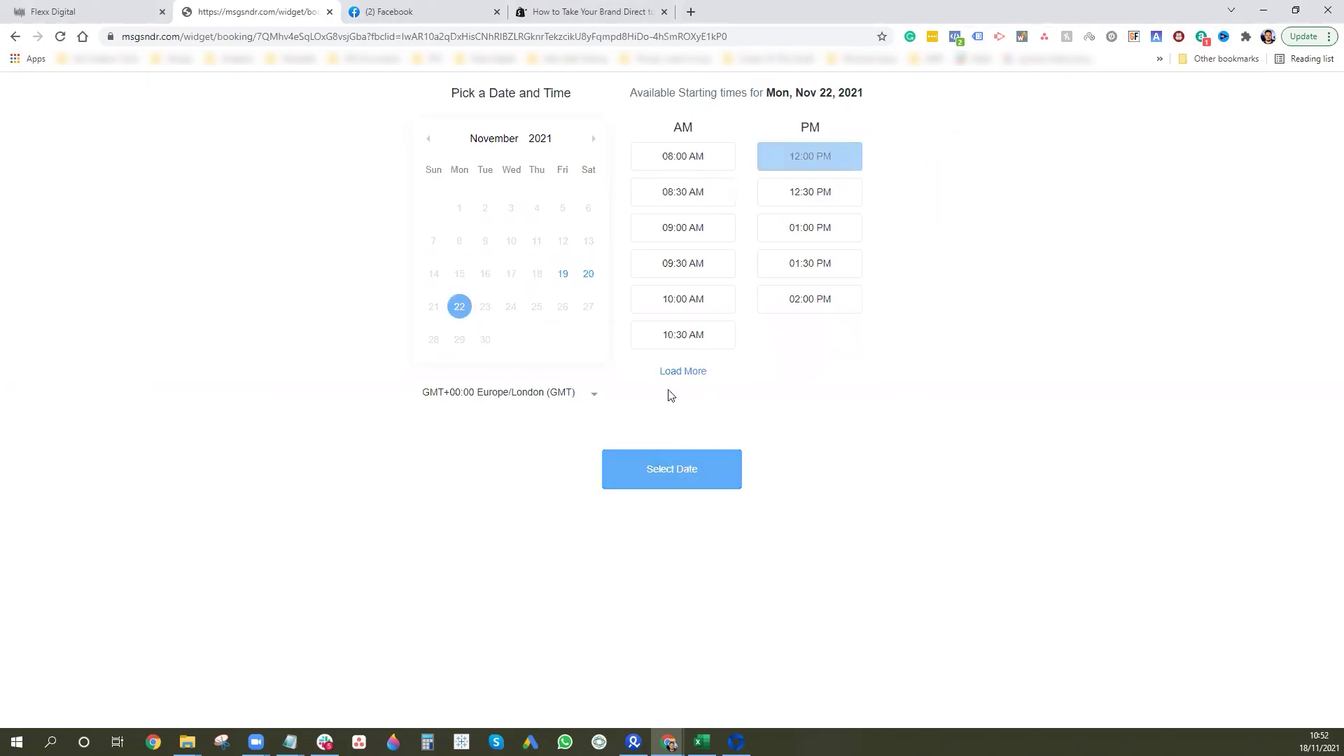
pyautogui.click(818, 192)
pyautogui.click(689, 469)
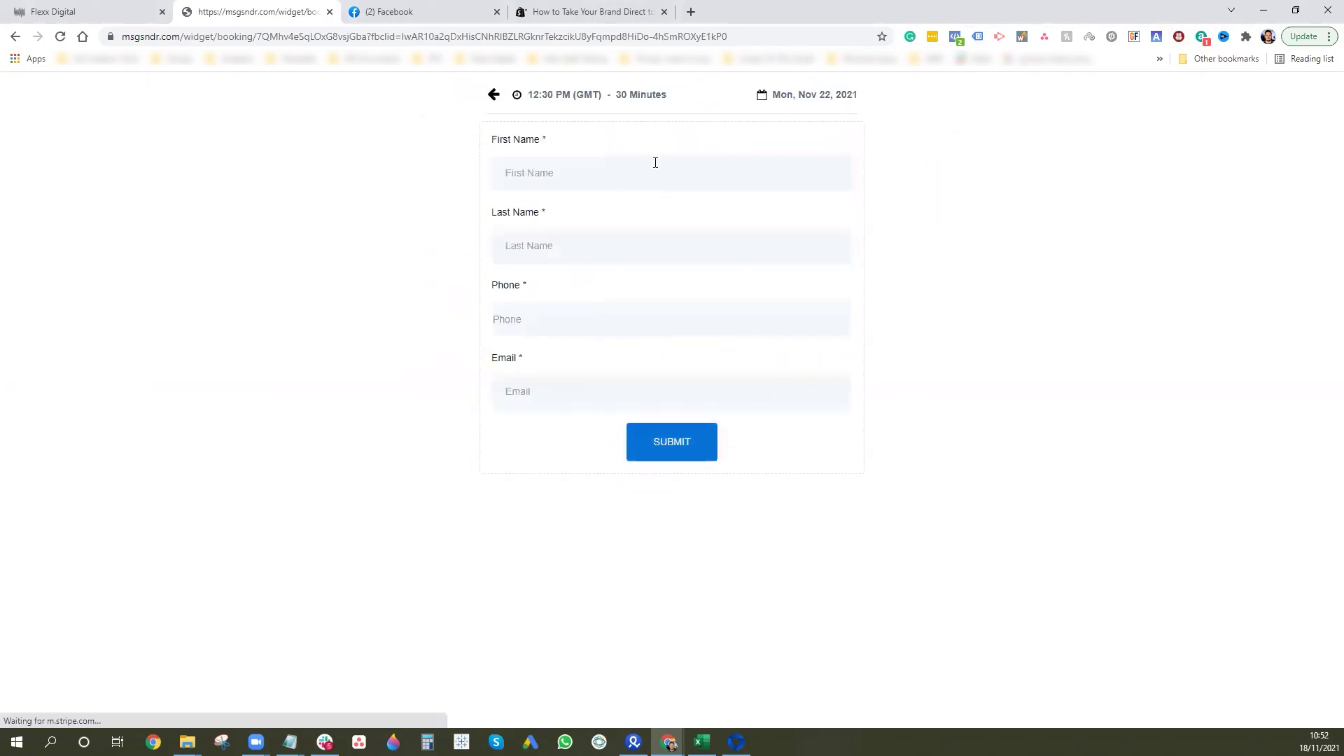
# Fill in a test first name, last name 'Test', a phone number and an e-mail address.
pyautogui.click(651, 161)
pyautogui.write('dher')
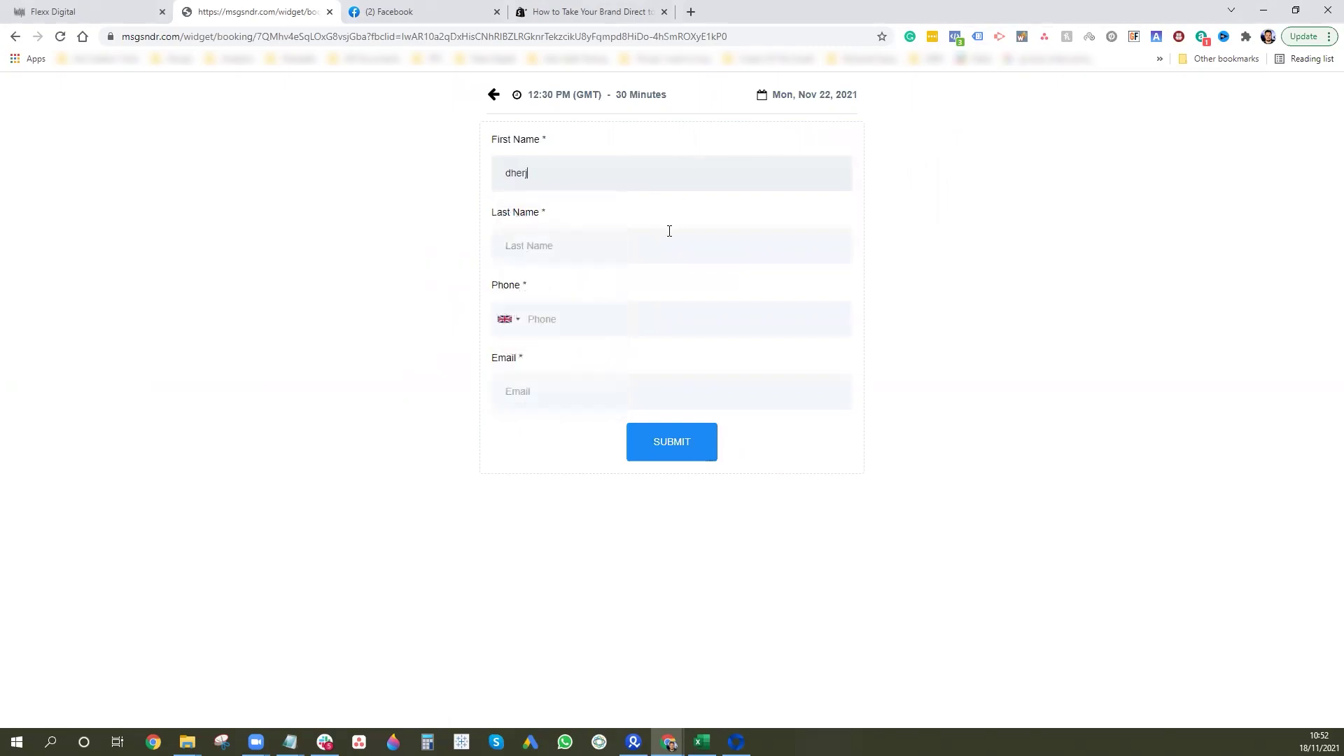
pyautogui.write('jyr')
pyautogui.click(659, 251)
pyautogui.write('Test')
pyautogui.press('Tab')
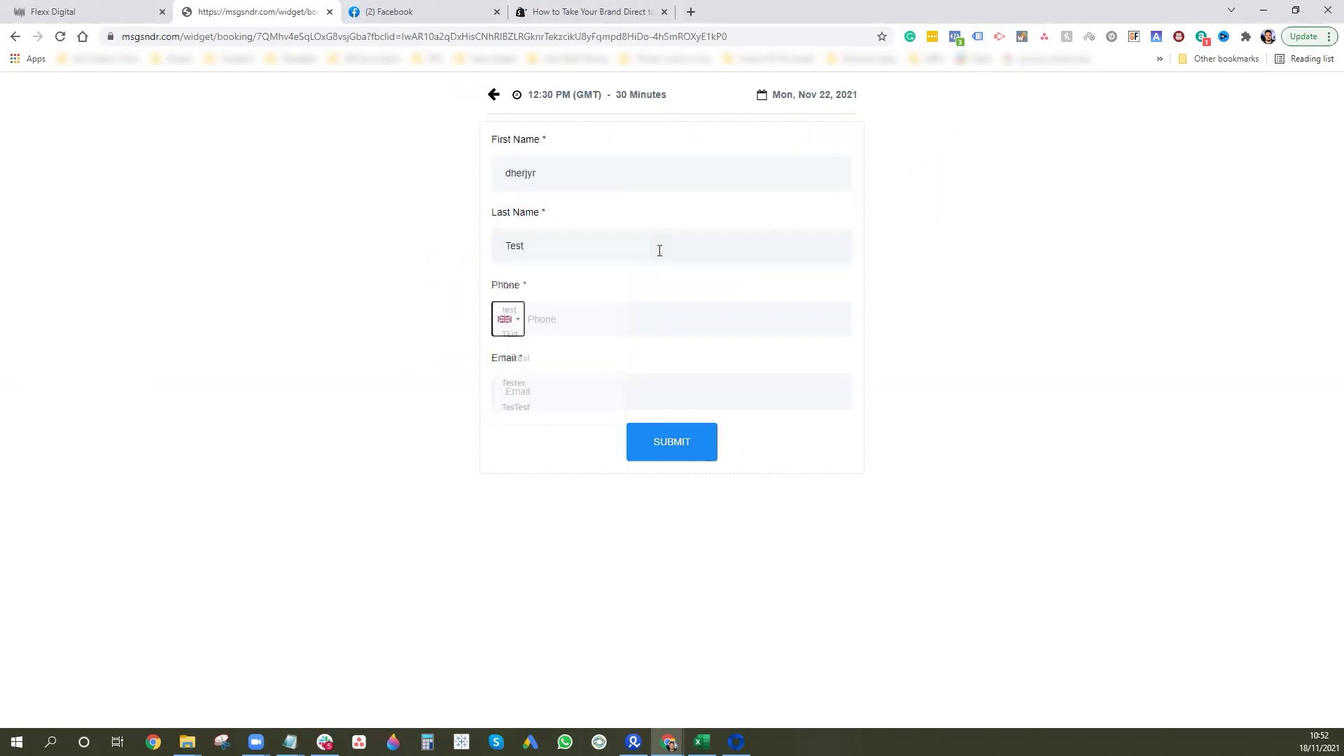
pyautogui.press('Tab')
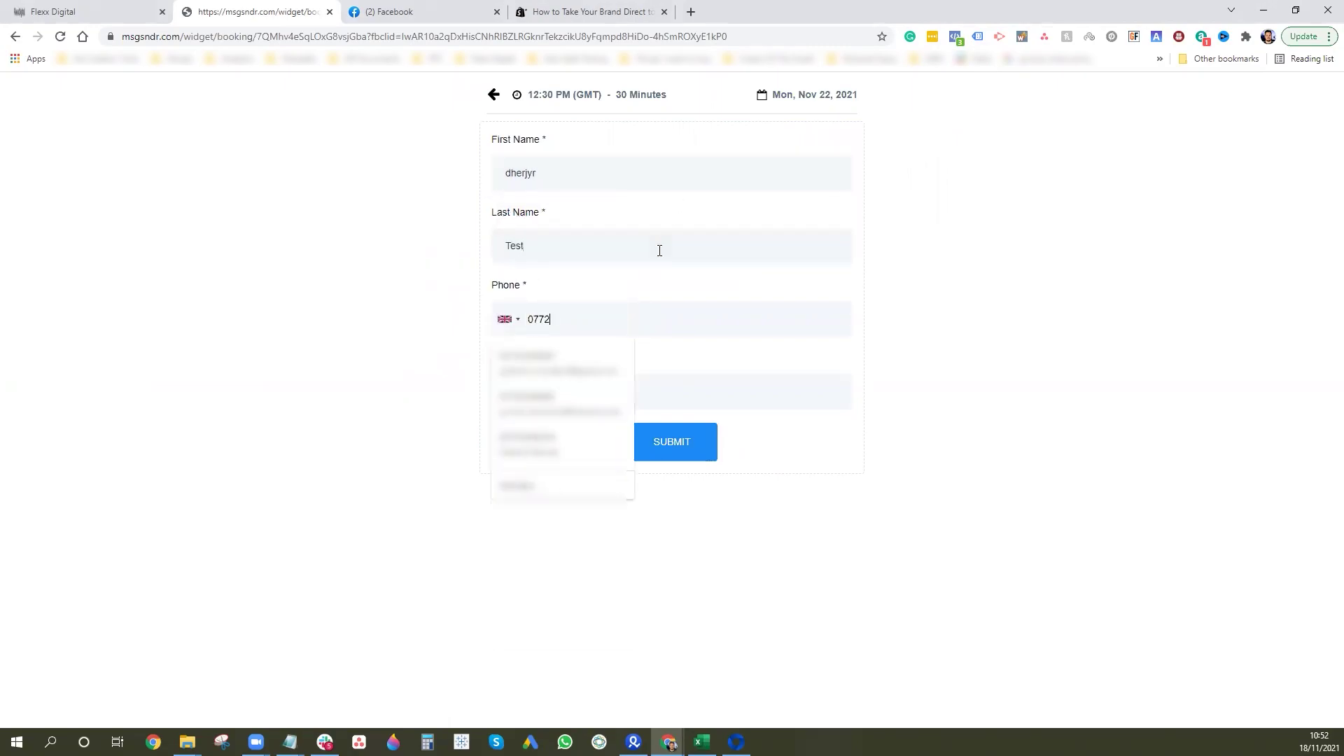
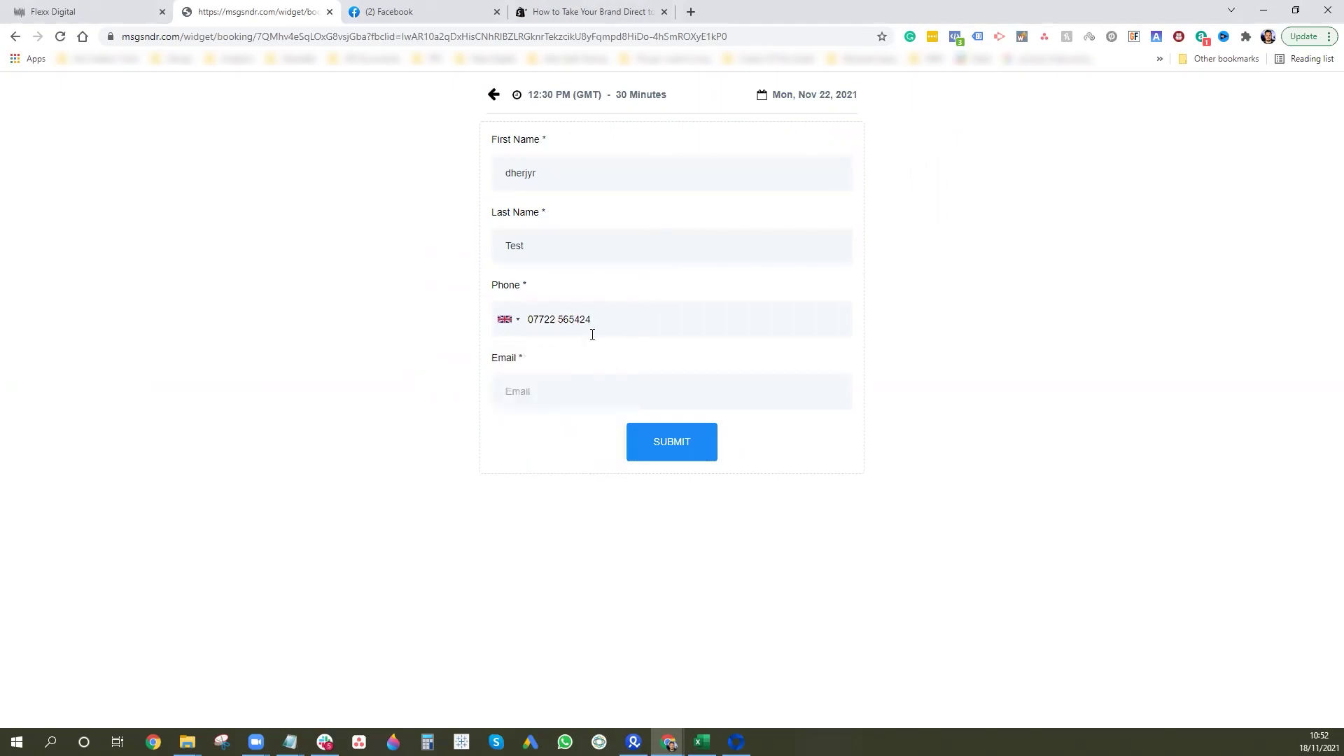
pyautogui.click(551, 396)
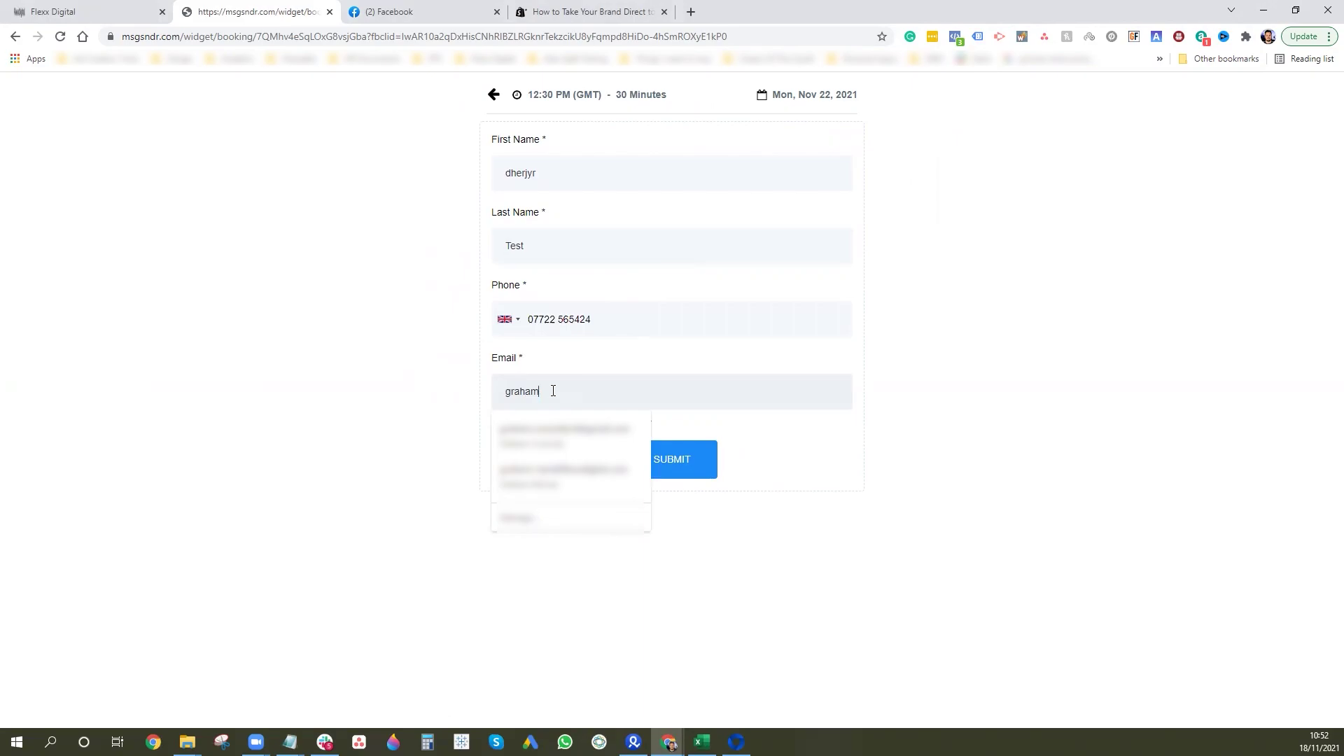
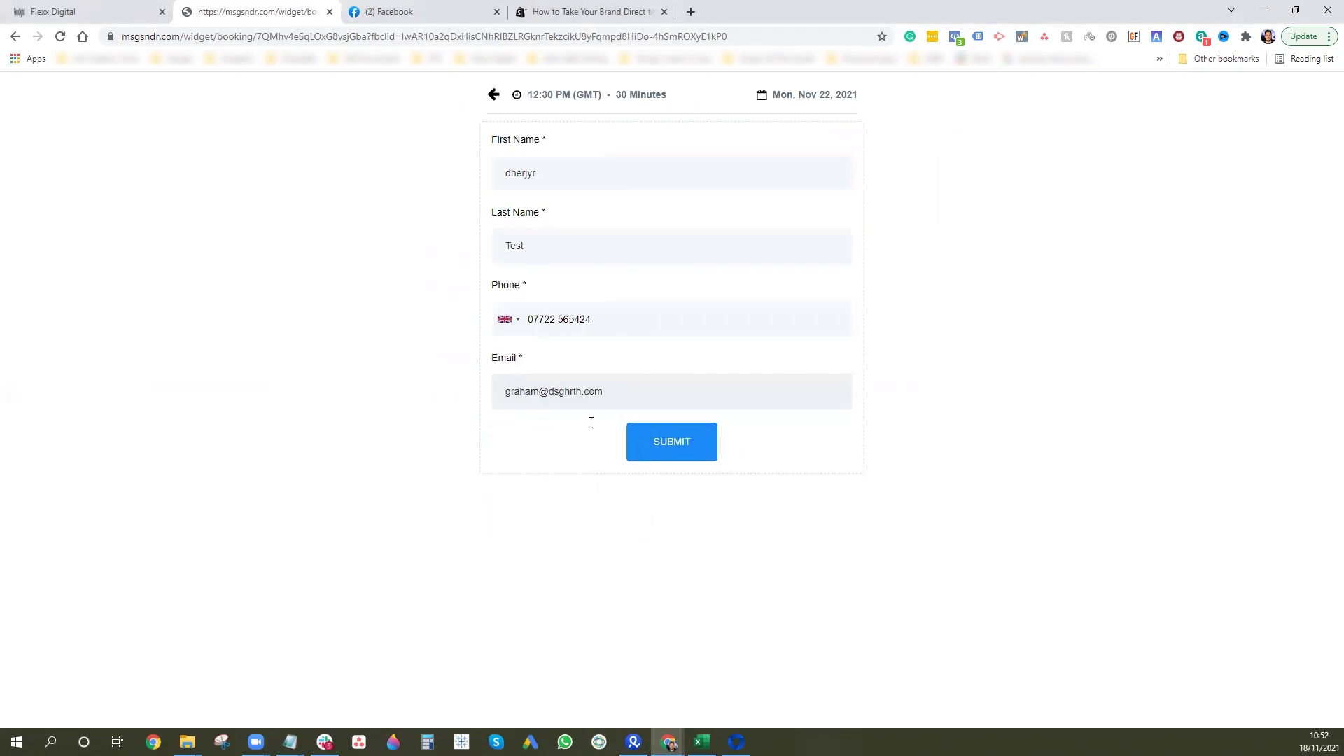
# Submit the booking, skip the extra information step and close the booking page.
pyautogui.click(668, 441)
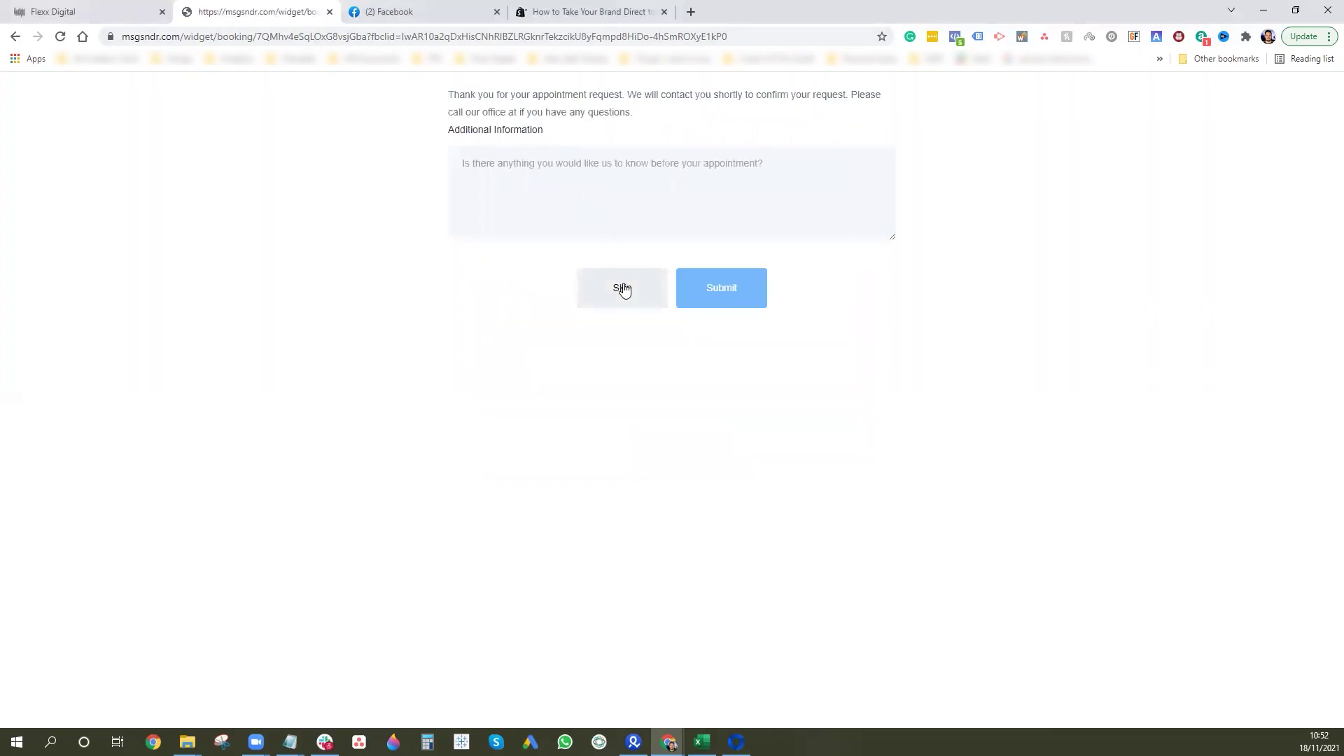
pyautogui.click(622, 289)
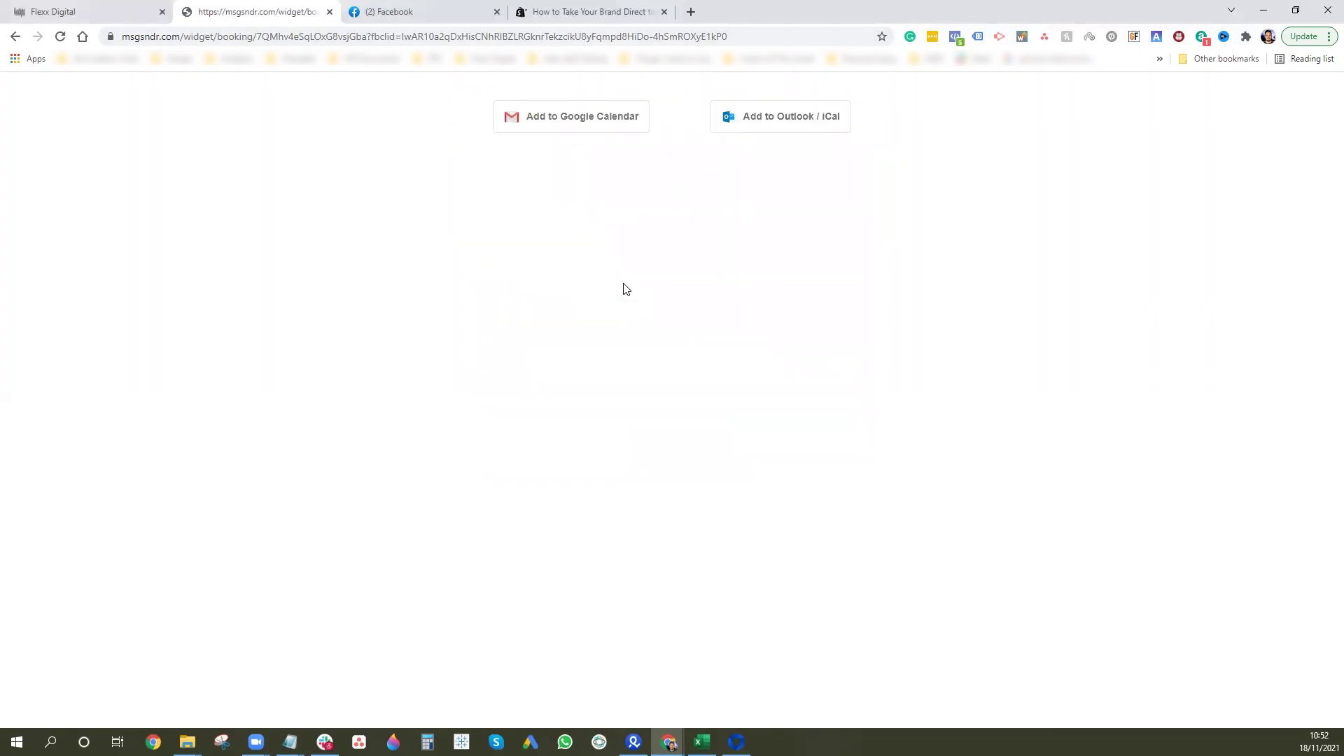
pyautogui.click(329, 12)
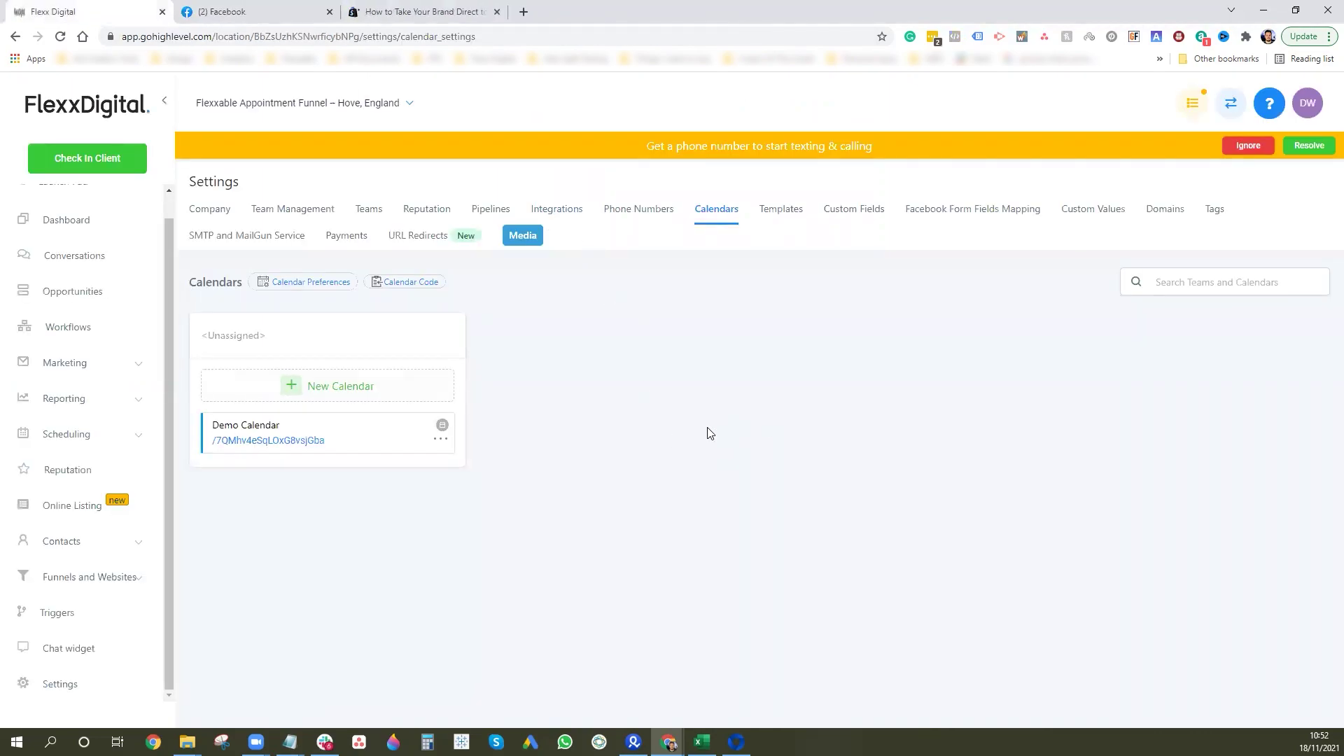
# Open the execution log for the newest contact enrolled in the FBCAPI workflow.
pyautogui.click(85, 332)
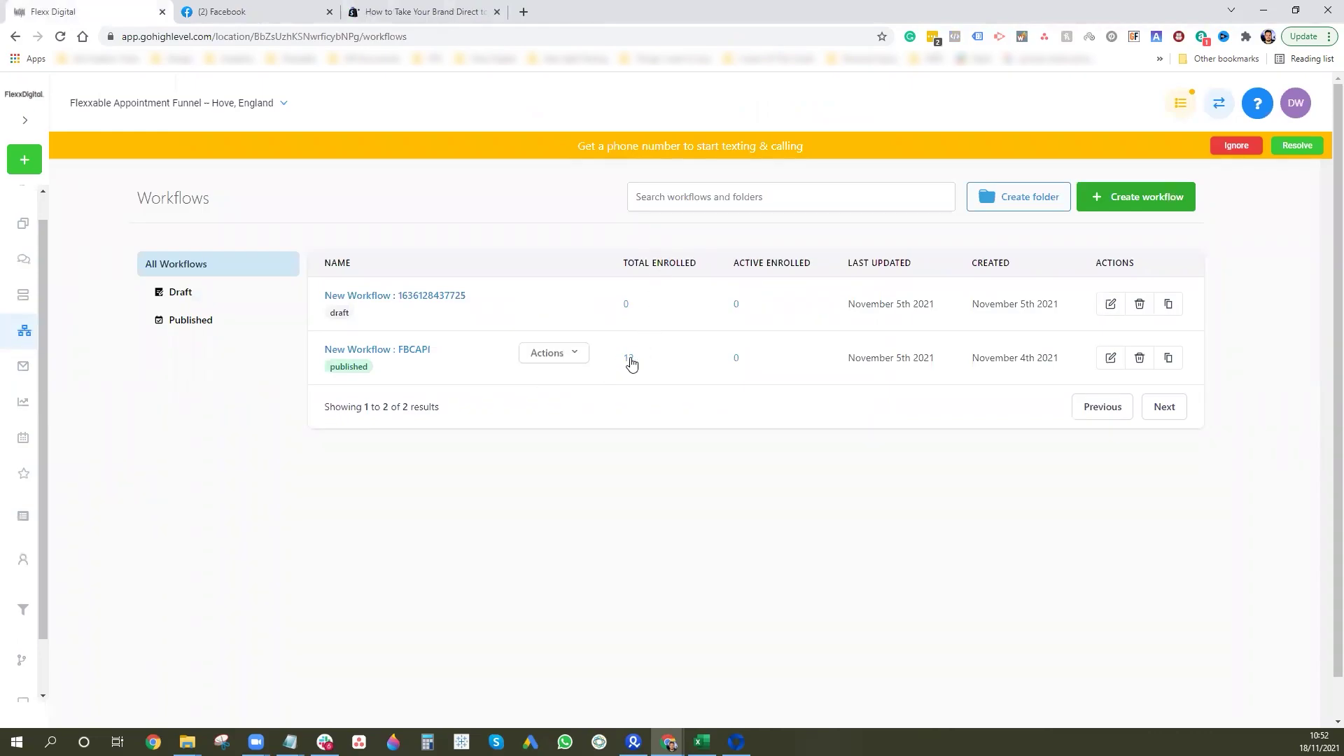
pyautogui.click(630, 362)
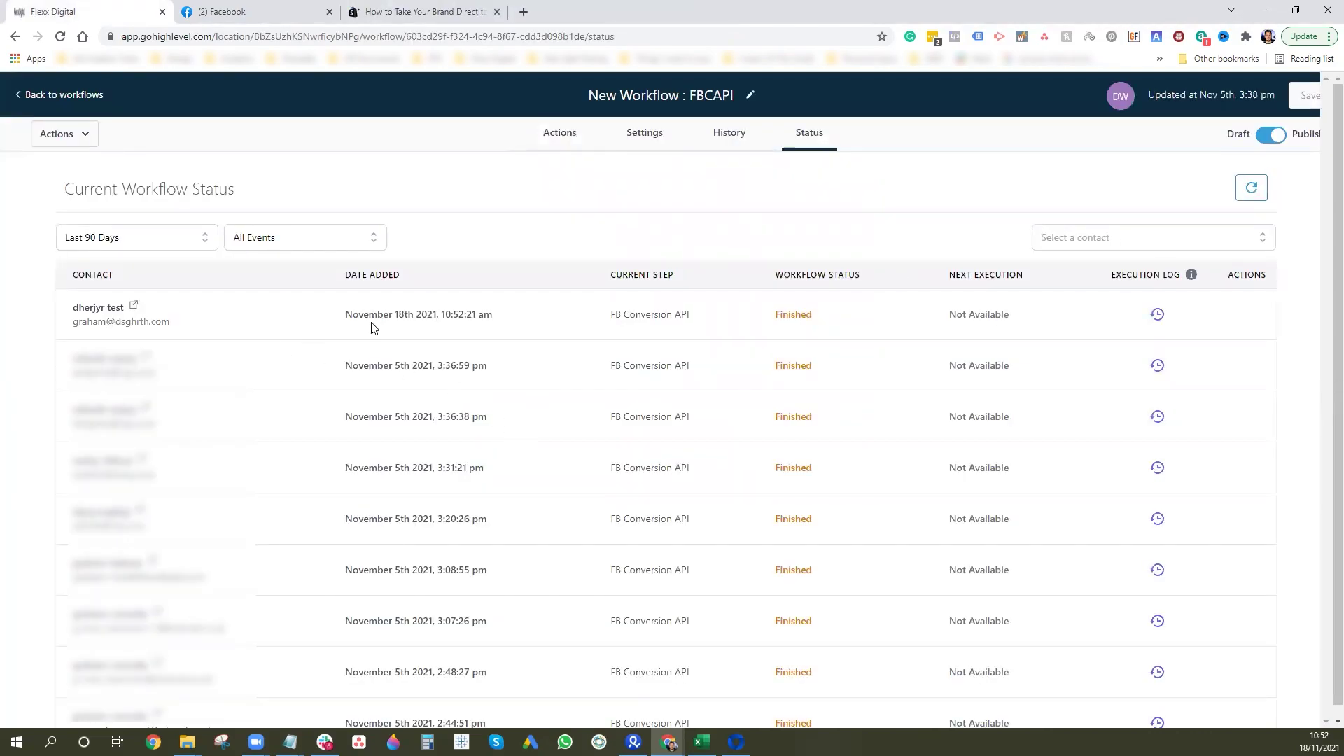
pyautogui.click(1158, 319)
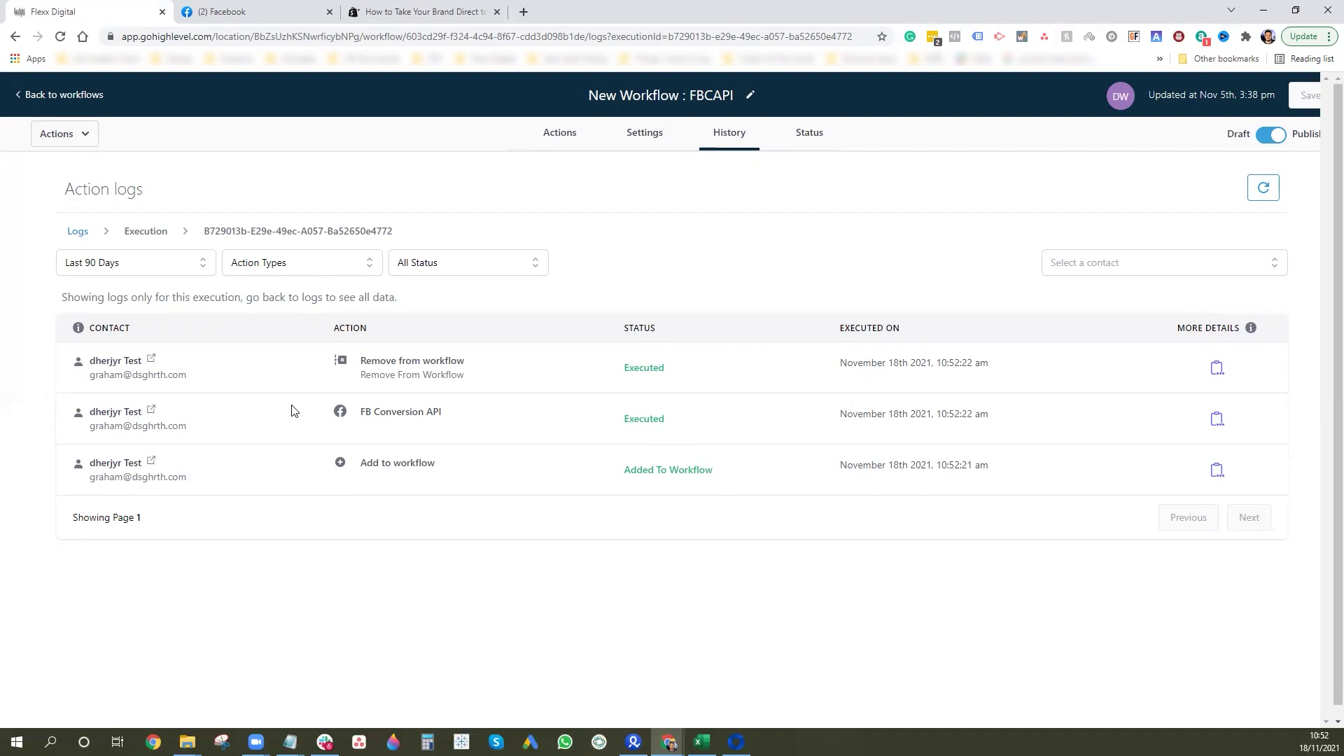
# Review the FB Conversion API event details and user data sent, then switch to Facebook Events Manager.
pyautogui.click(1217, 421)
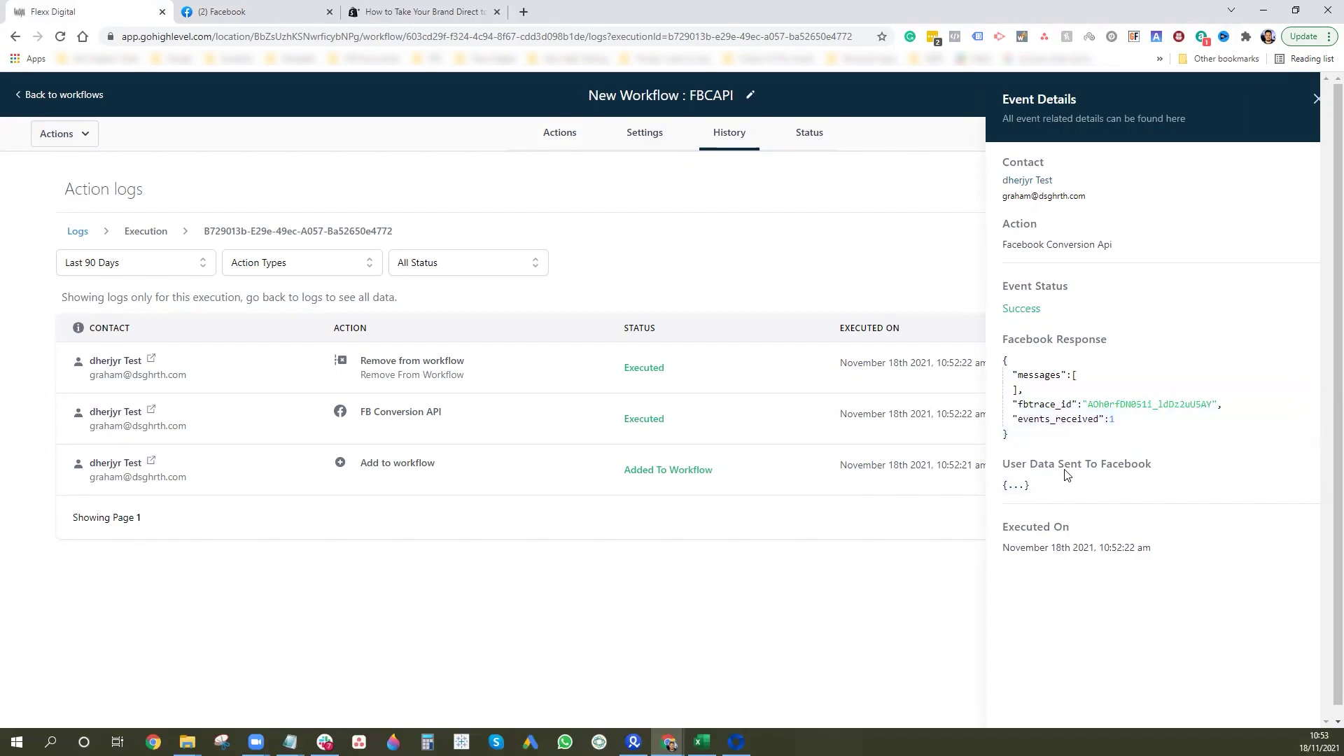
pyautogui.click(1014, 485)
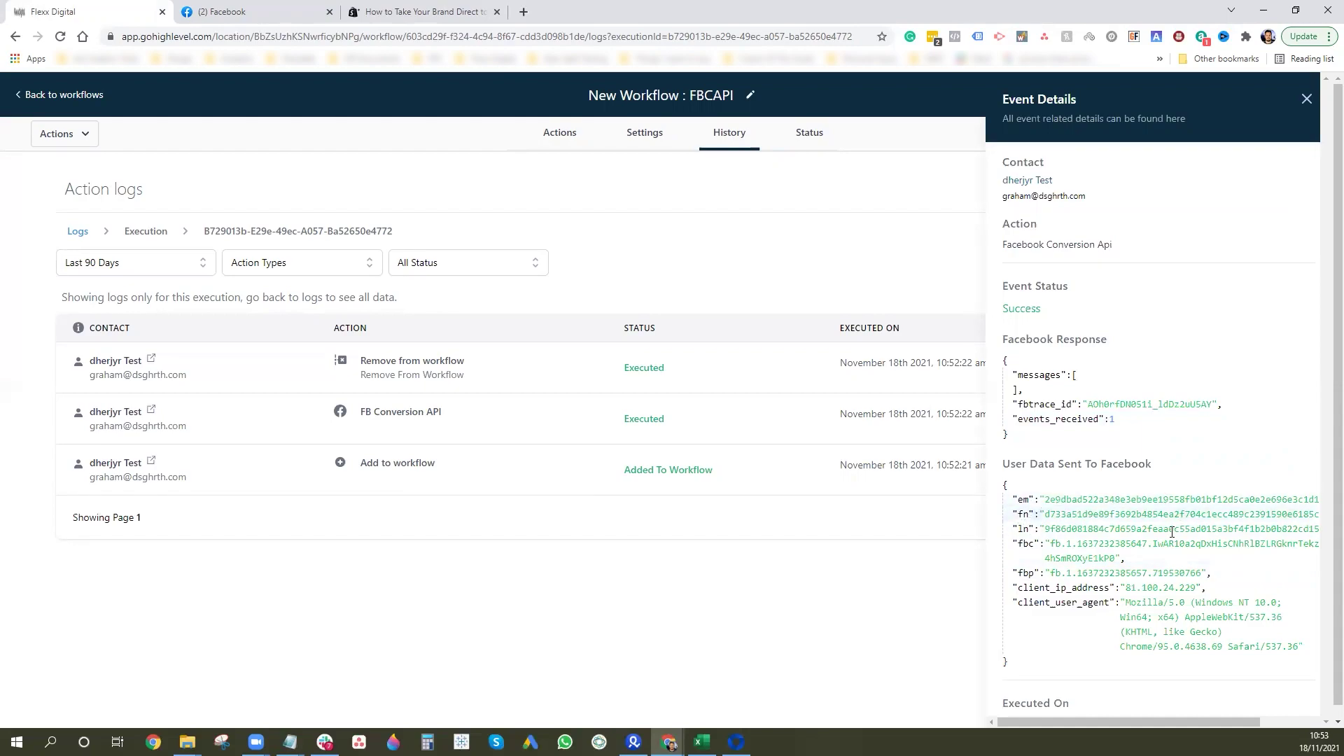
pyautogui.scroll(-1, 1183, 580)
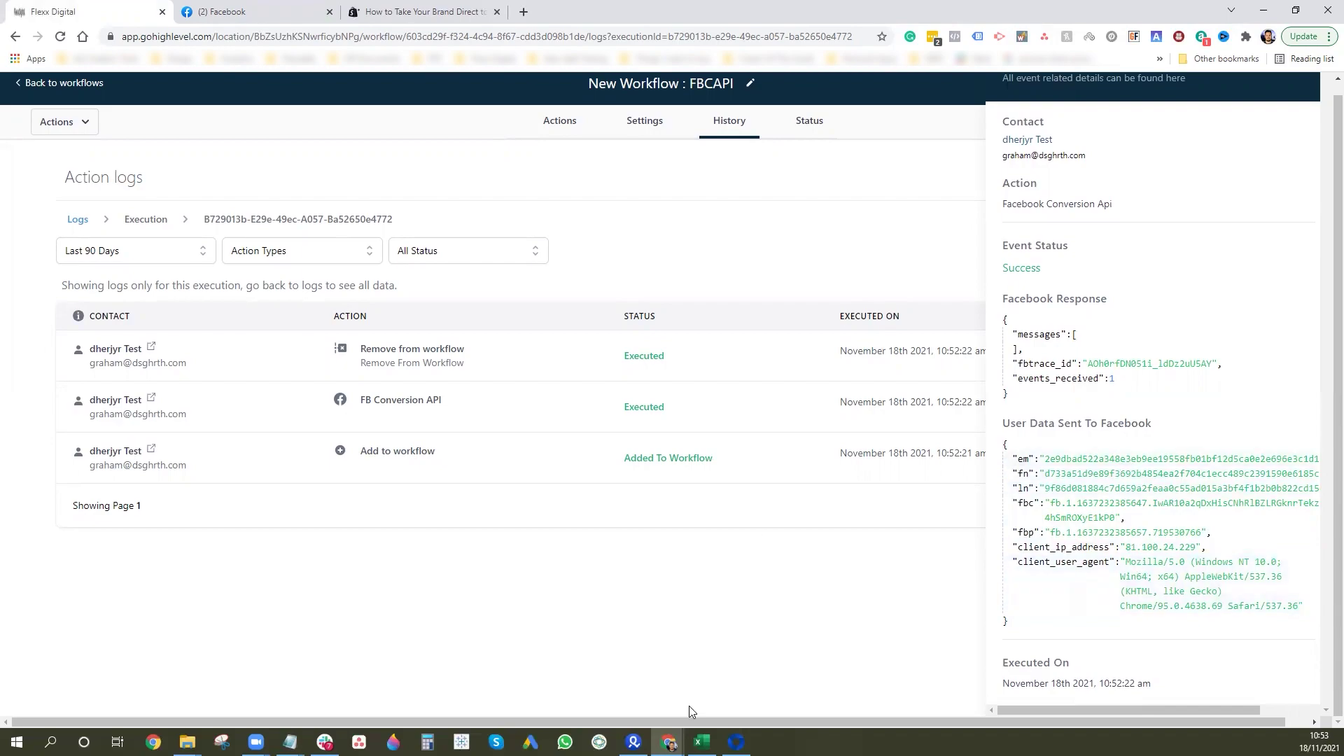
pyautogui.click(736, 741)
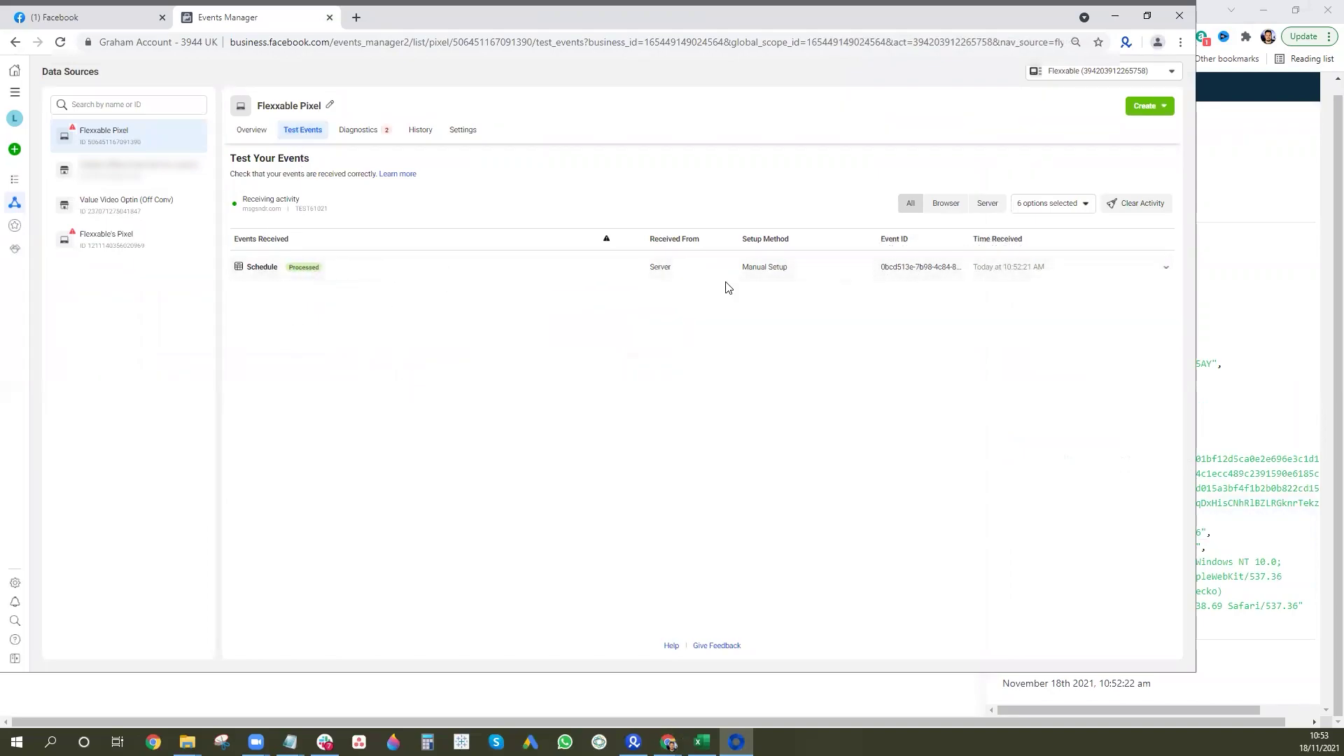
# Expand and collapse the Schedule event's details (value 250 GBP), then return to GoHighLevel.
pyautogui.click(1166, 267)
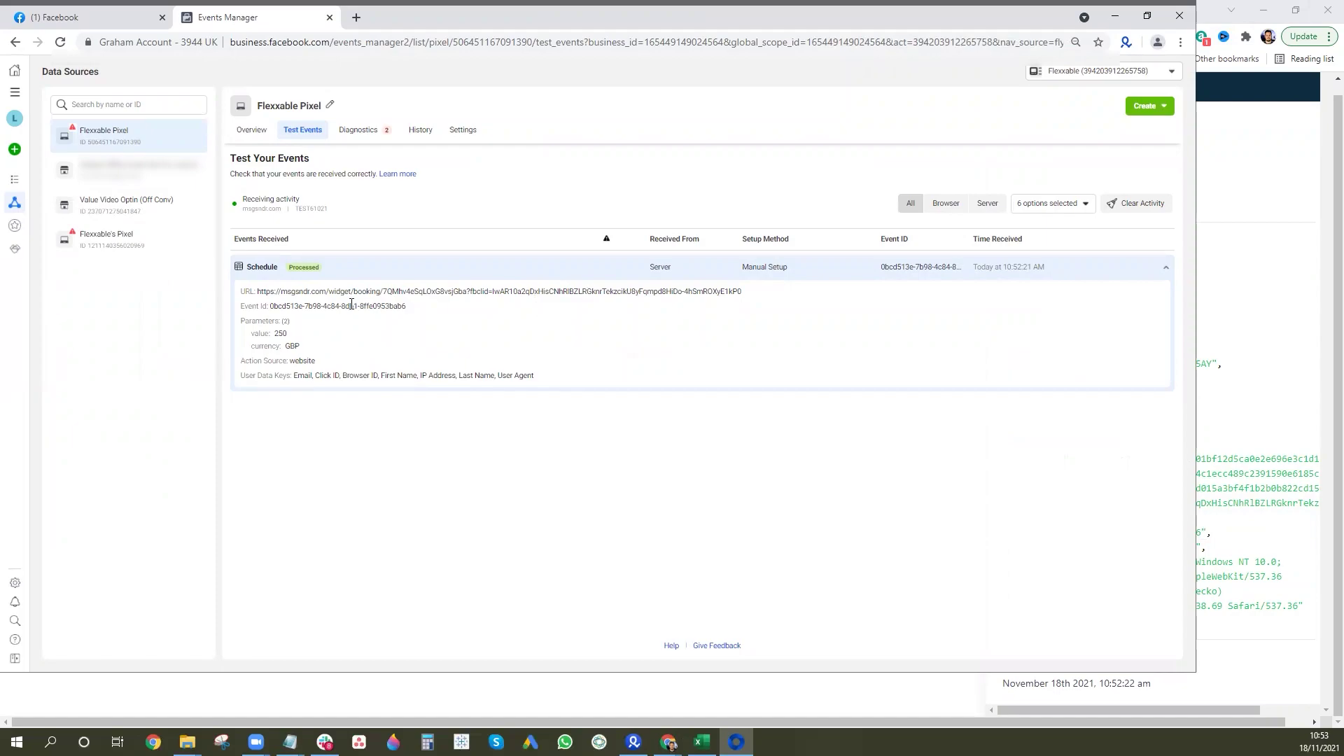
pyautogui.click(1162, 268)
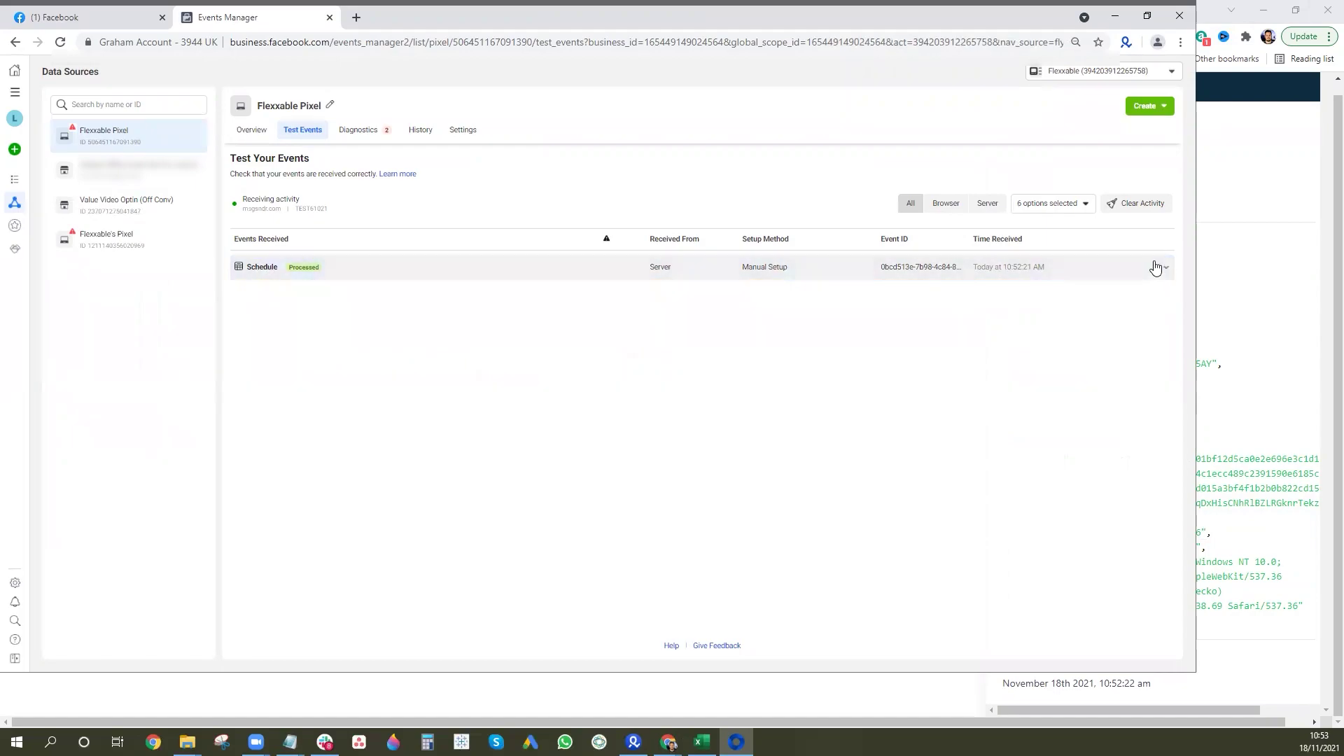
pyautogui.click(1259, 256)
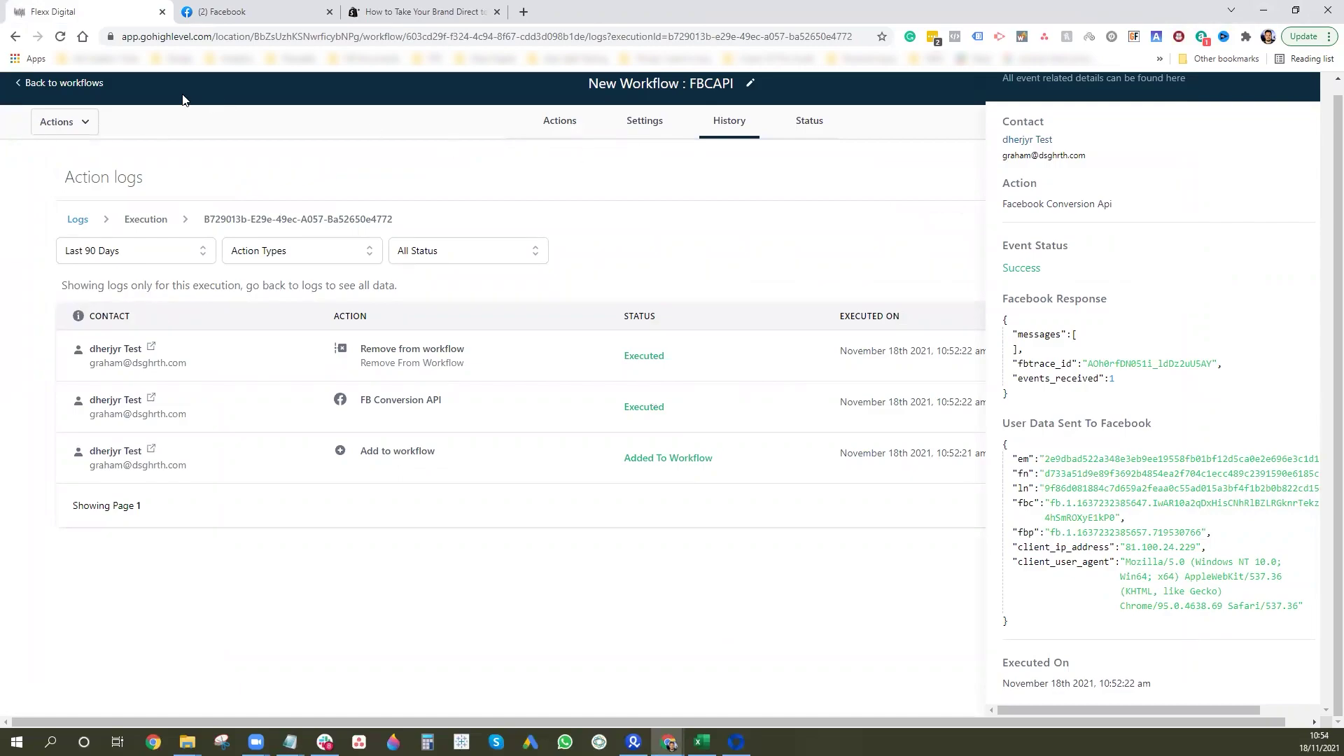
# Clear the Test Code from FBCAPI's FB Conversion API action, save the workflow and return to workflows.
pyautogui.click(64, 84)
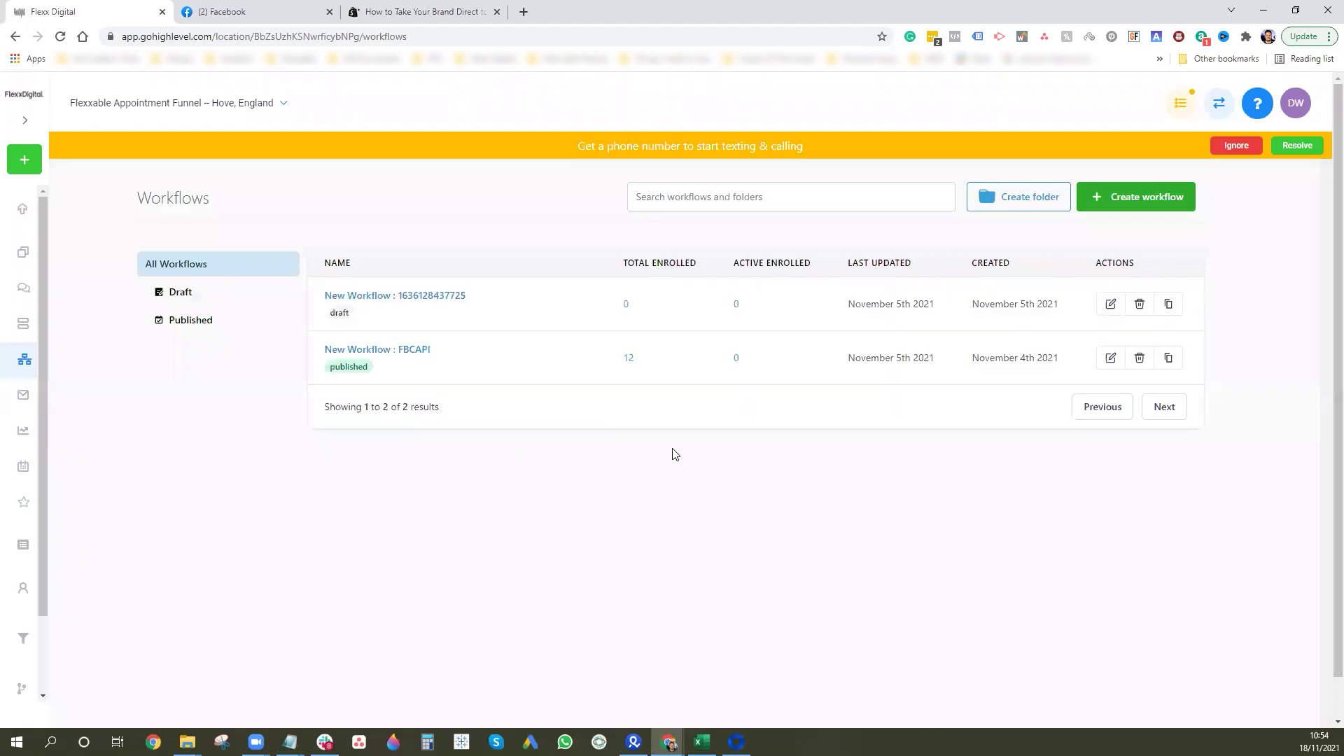
pyautogui.click(405, 350)
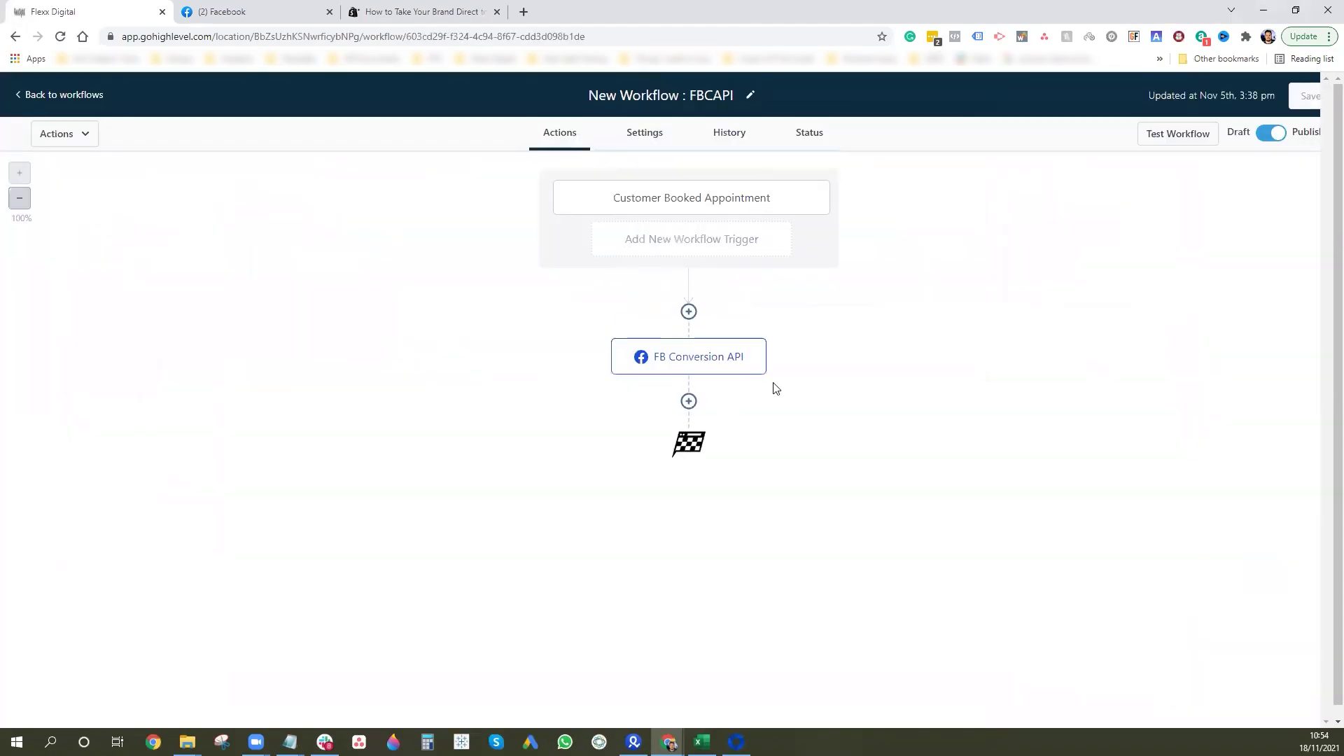
pyautogui.click(689, 365)
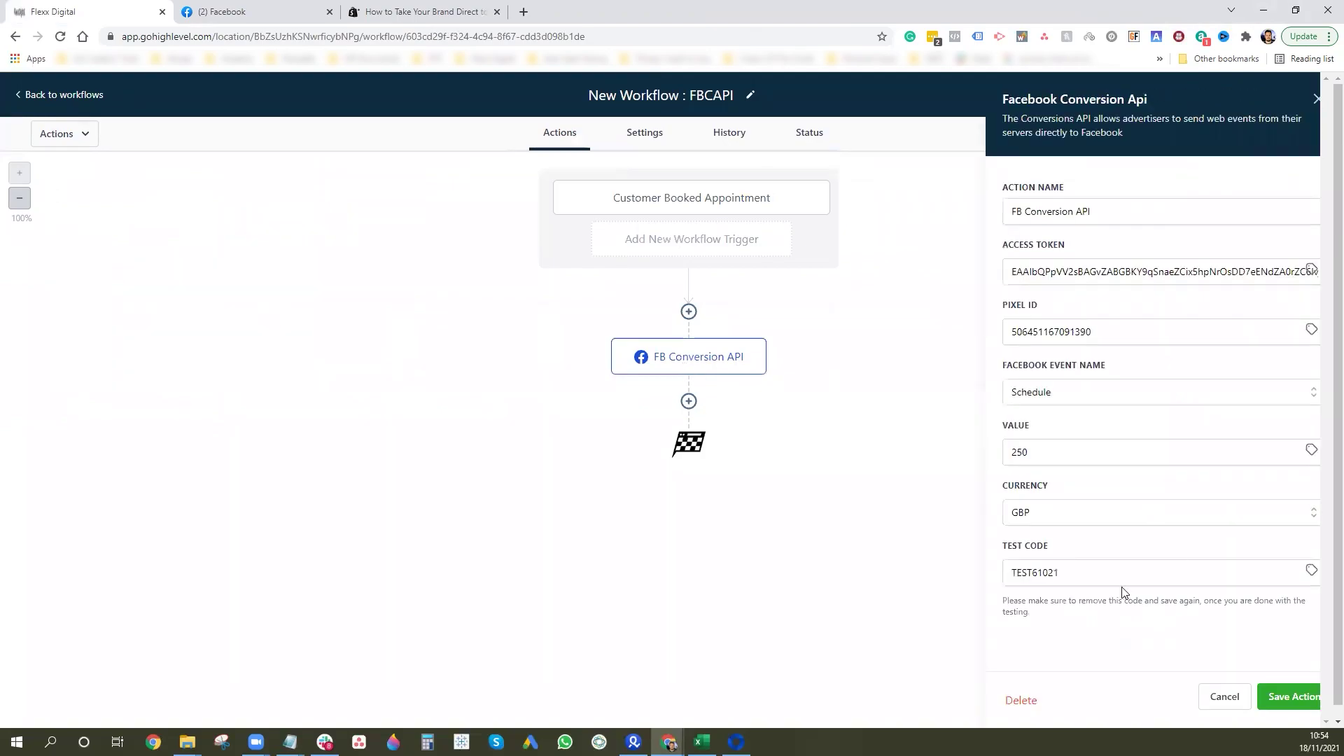
pyautogui.click(1092, 572)
pyautogui.hotkey('ctrl', 'a')
pyautogui.press('BackSpace')
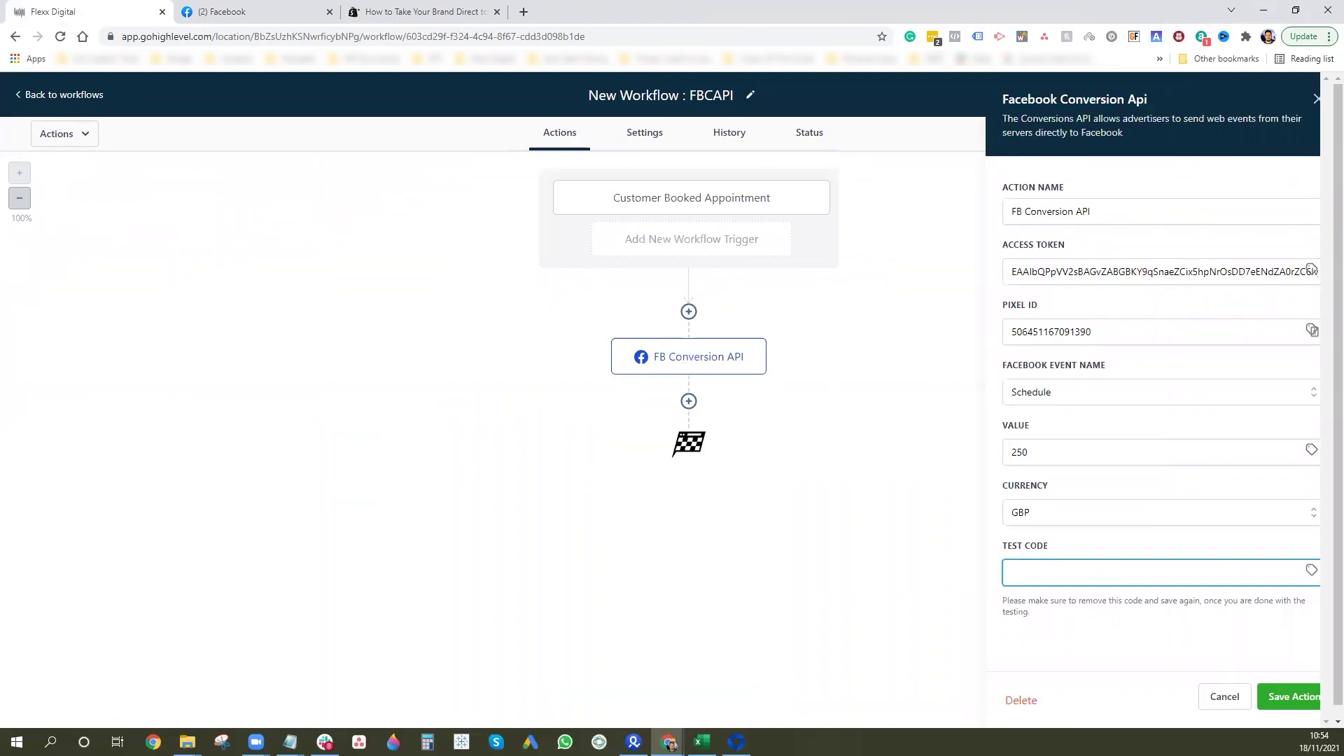
pyautogui.click(1292, 697)
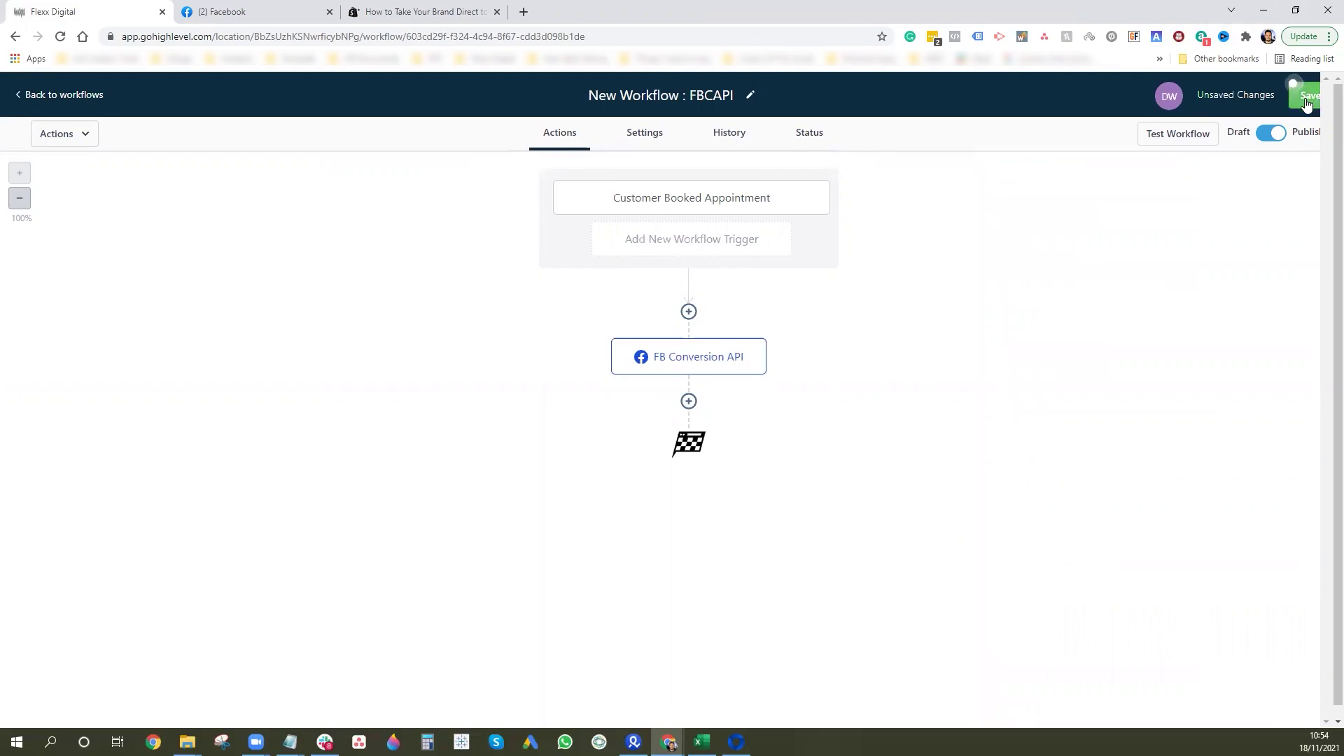
pyautogui.click(1306, 102)
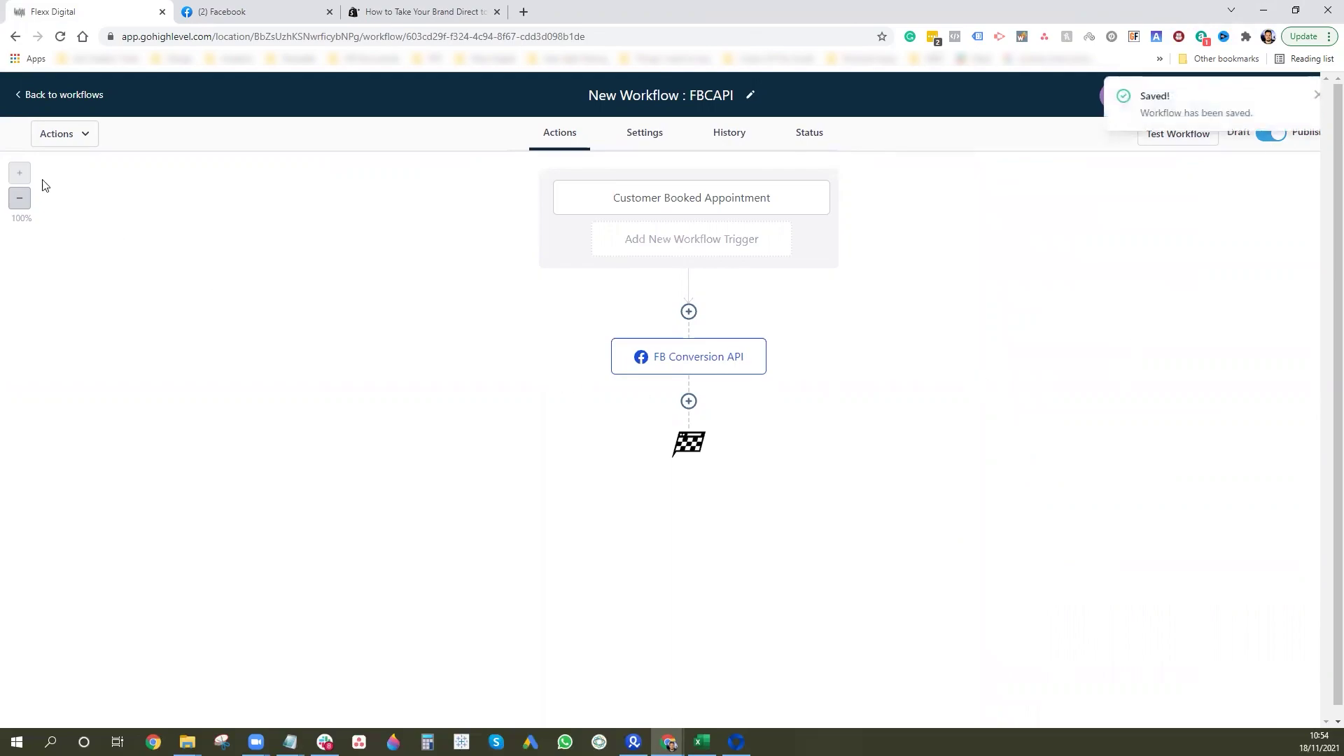
pyautogui.click(62, 95)
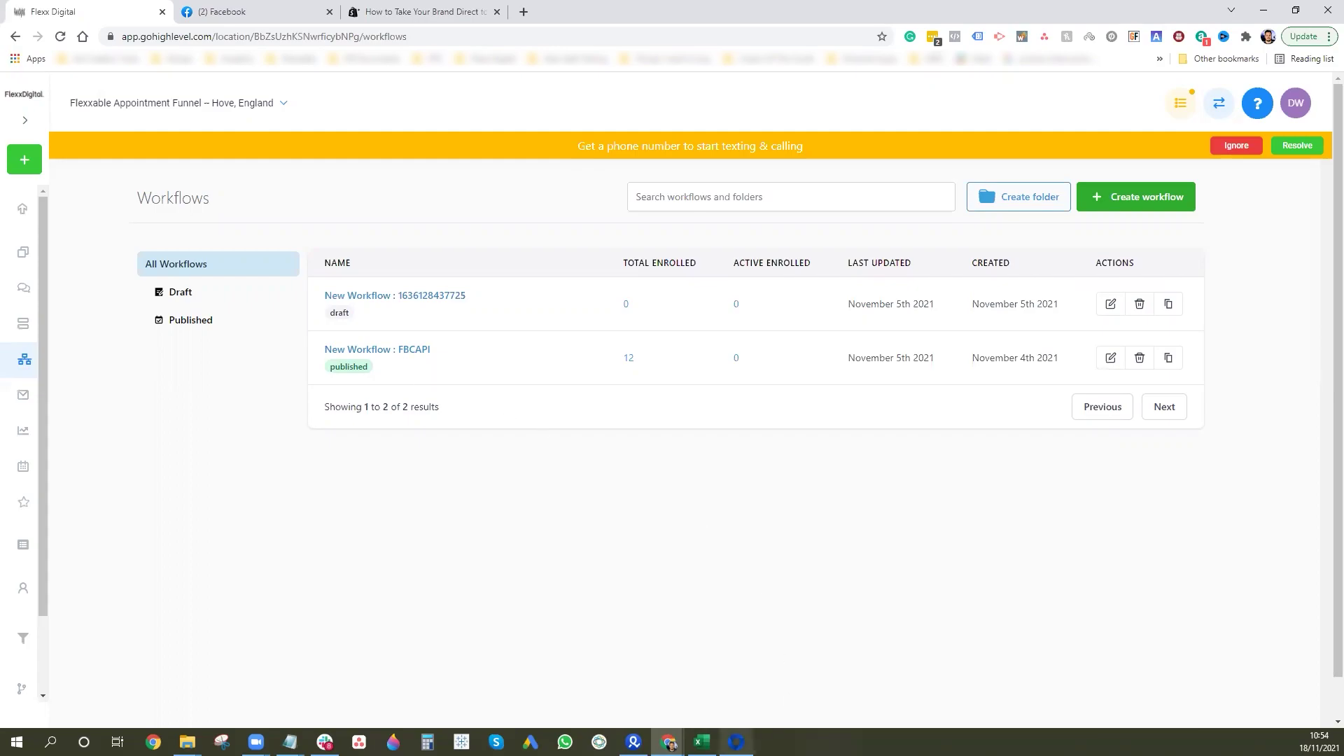
# Open the Flexxable Pixel's settings in Facebook Events Manager and scroll to Conversions API.
pyautogui.click(736, 742)
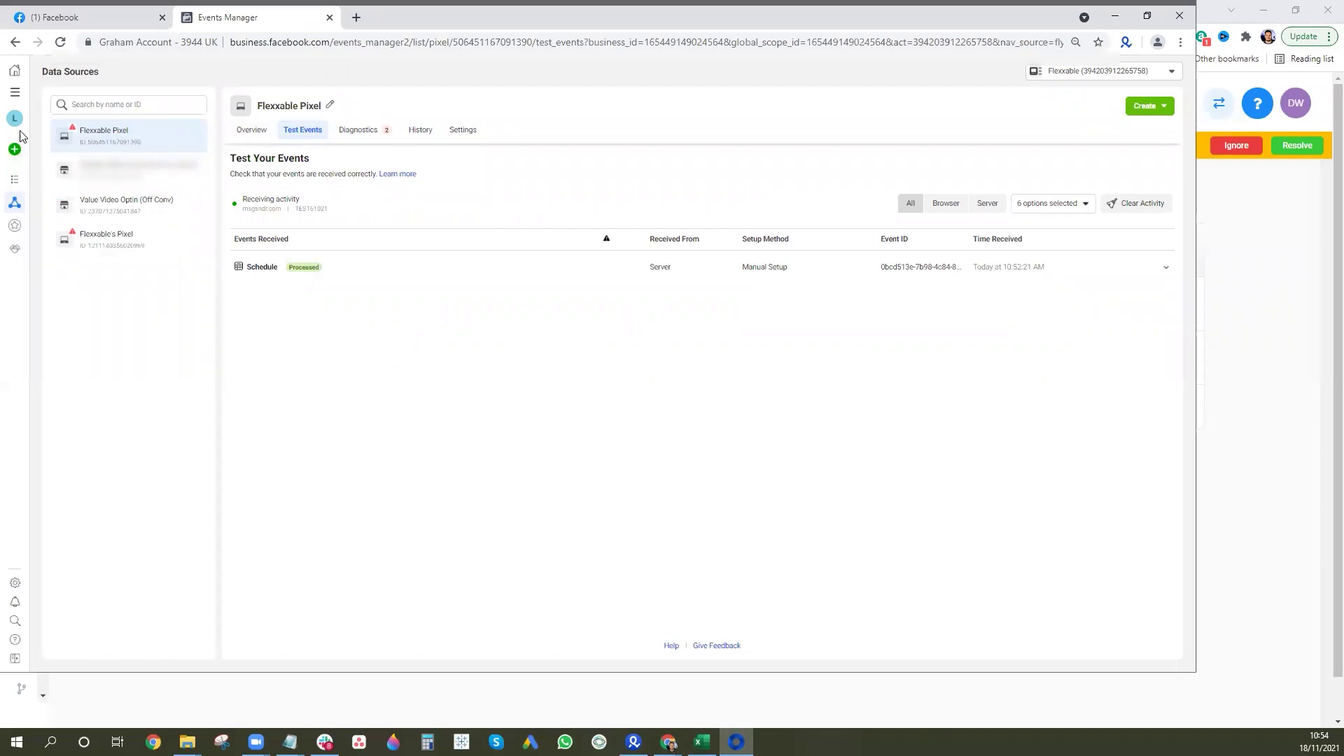
pyautogui.click(464, 132)
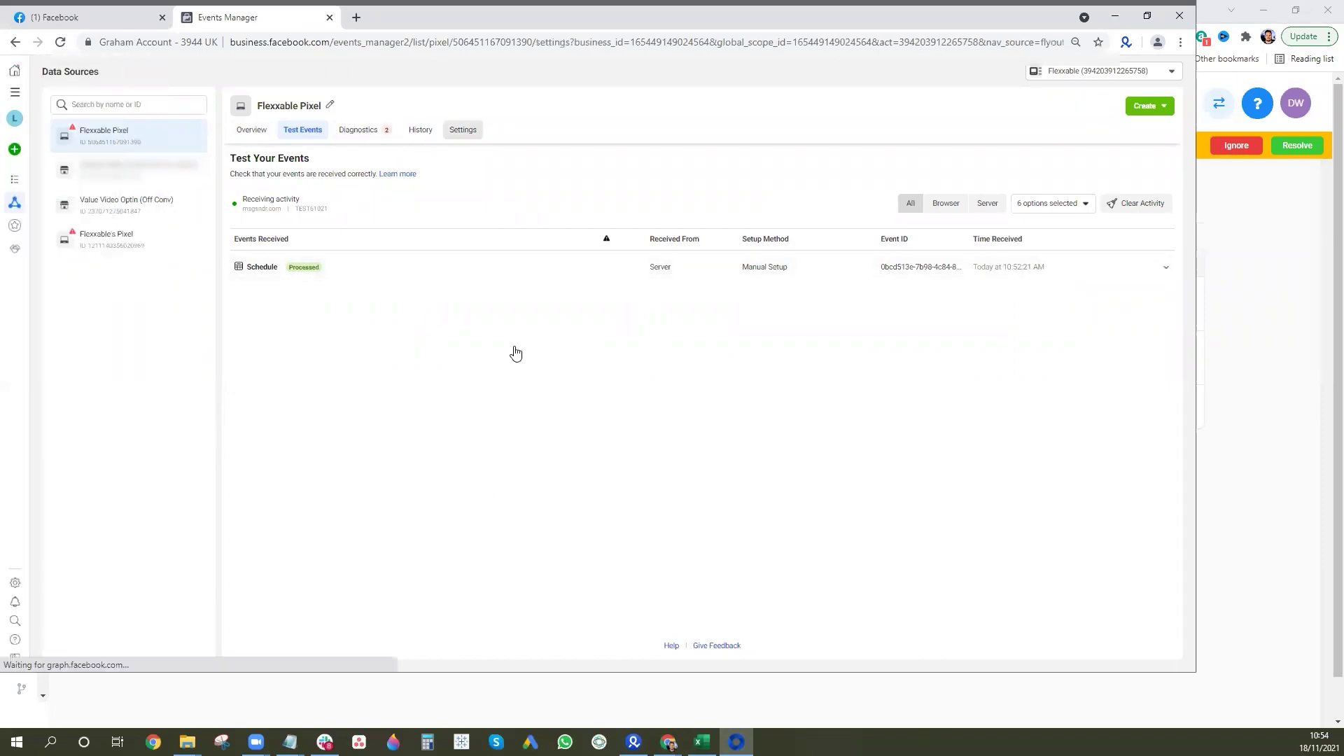
pyautogui.scroll(-4, 410, 573)
pyautogui.scroll(-2, 354, 476)
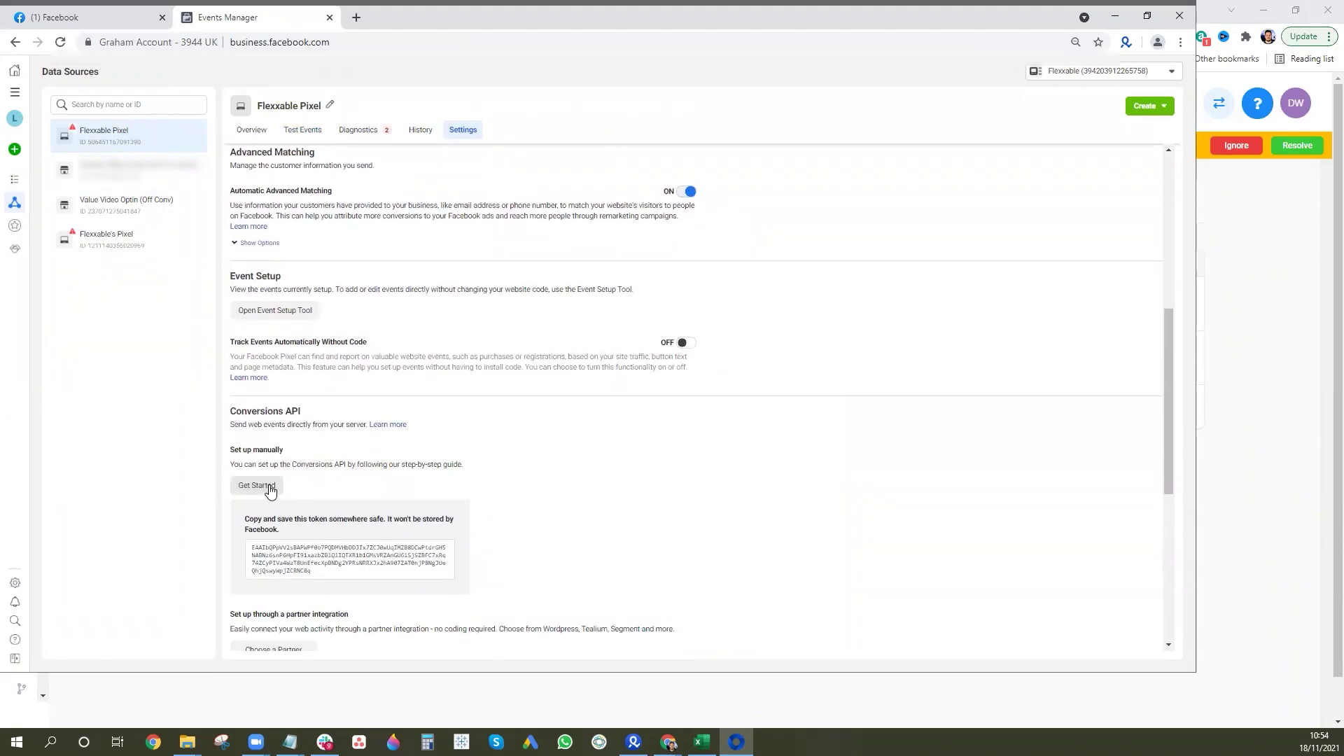
# Step through the manual Conversions API guide to view Schedule's parameters, then exit to the pixel overview.
pyautogui.click(270, 490)
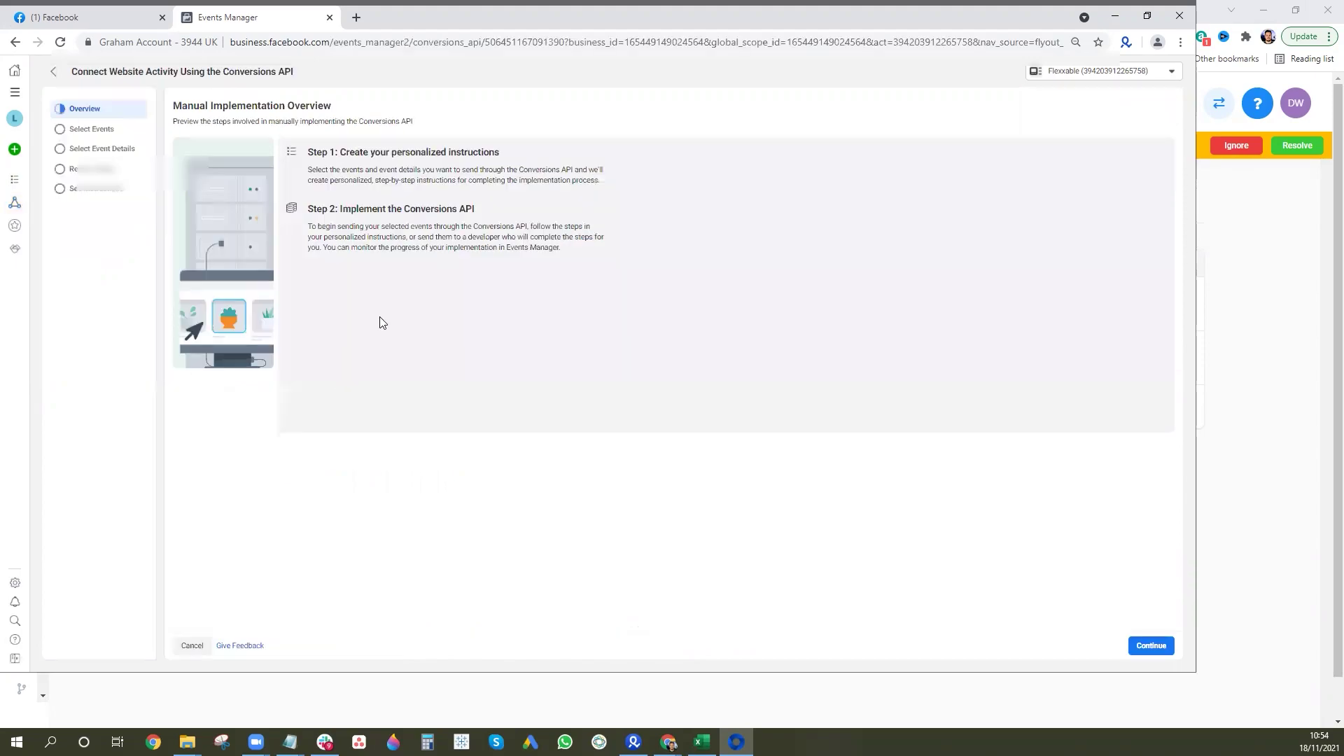
pyautogui.click(1154, 648)
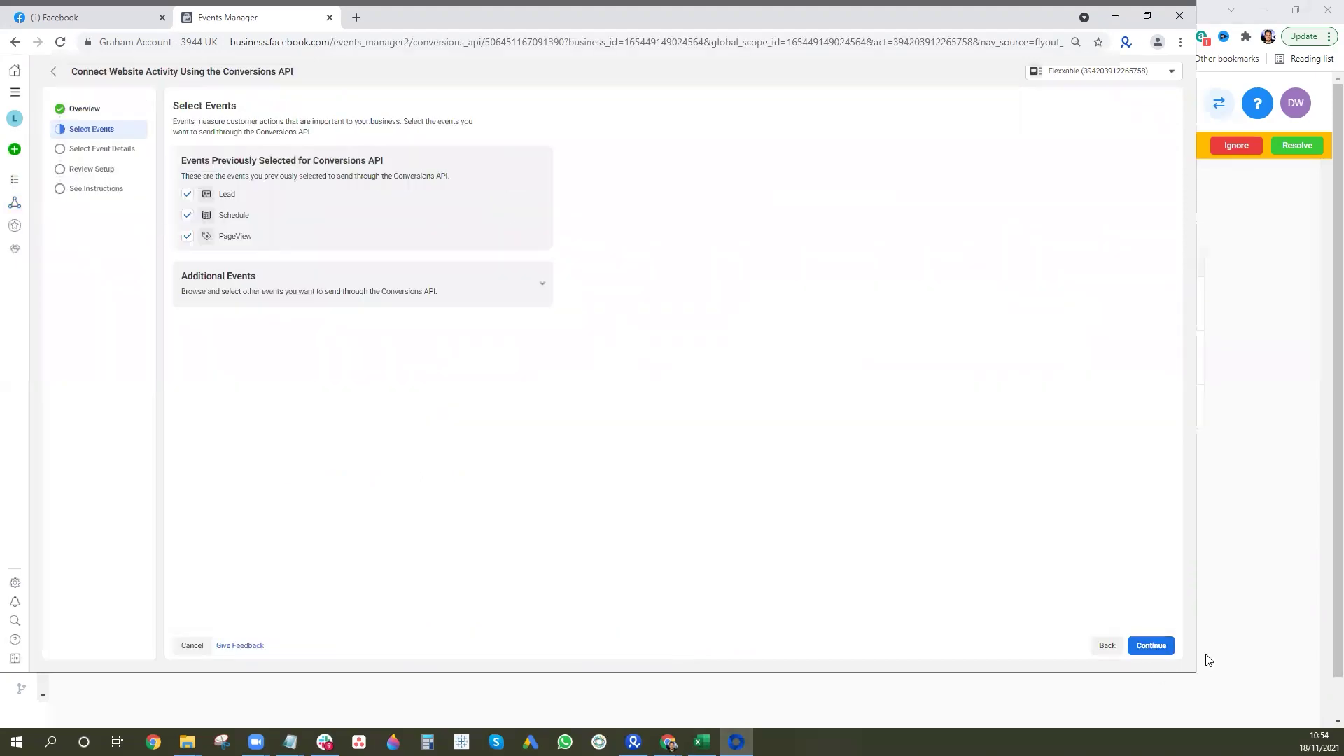
pyautogui.click(1162, 647)
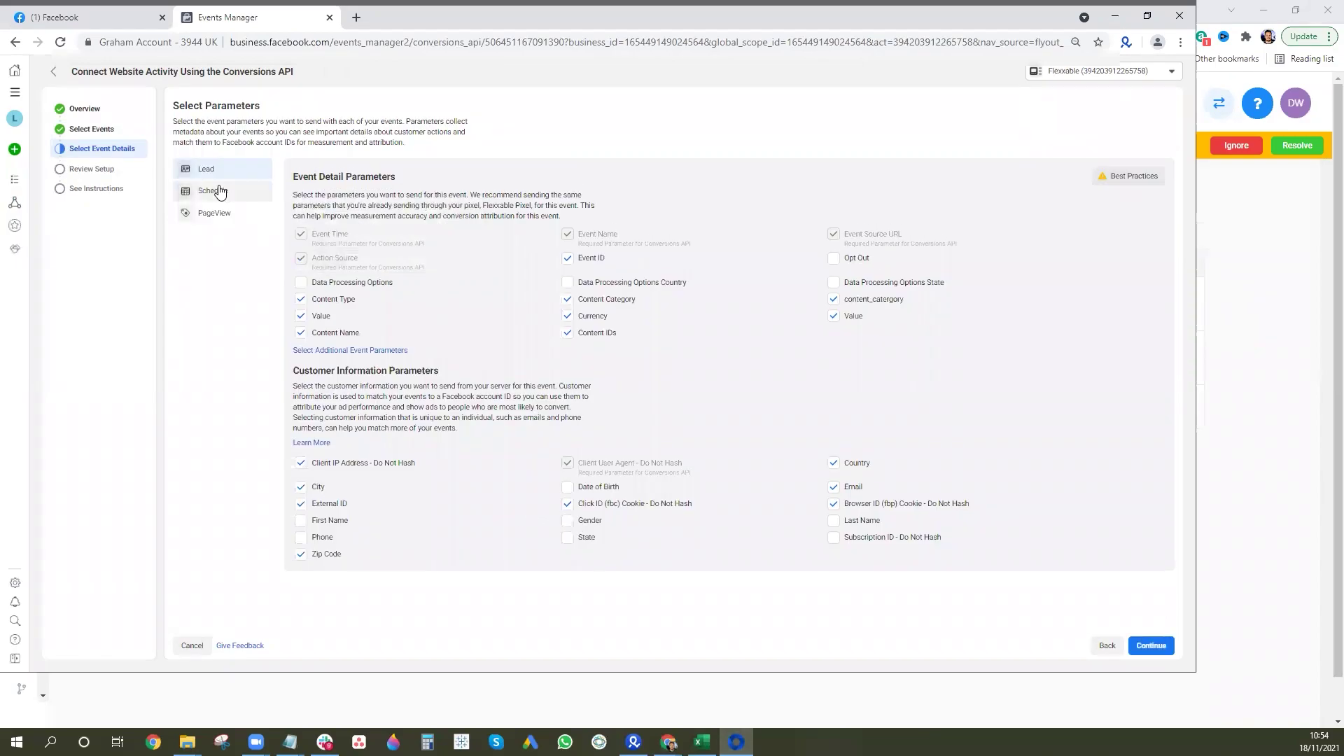
pyautogui.click(220, 191)
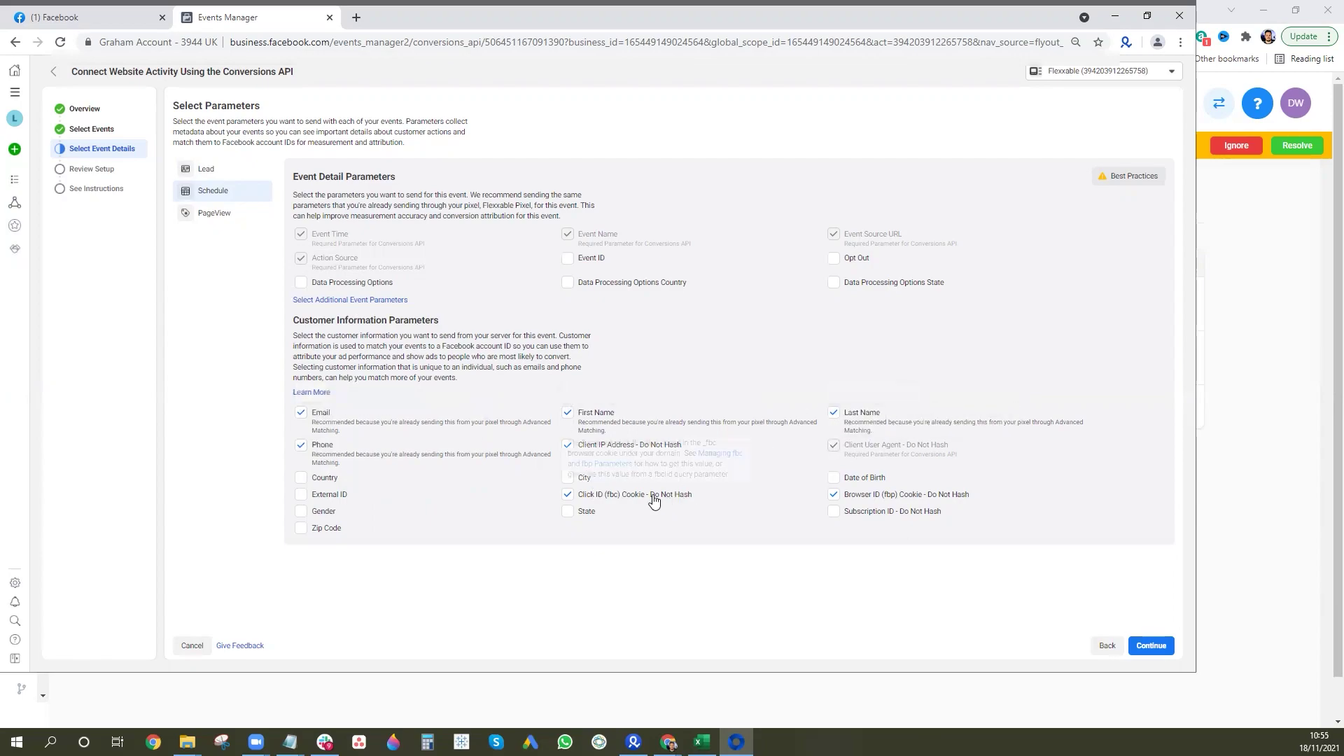
pyautogui.moveTo(659, 499)
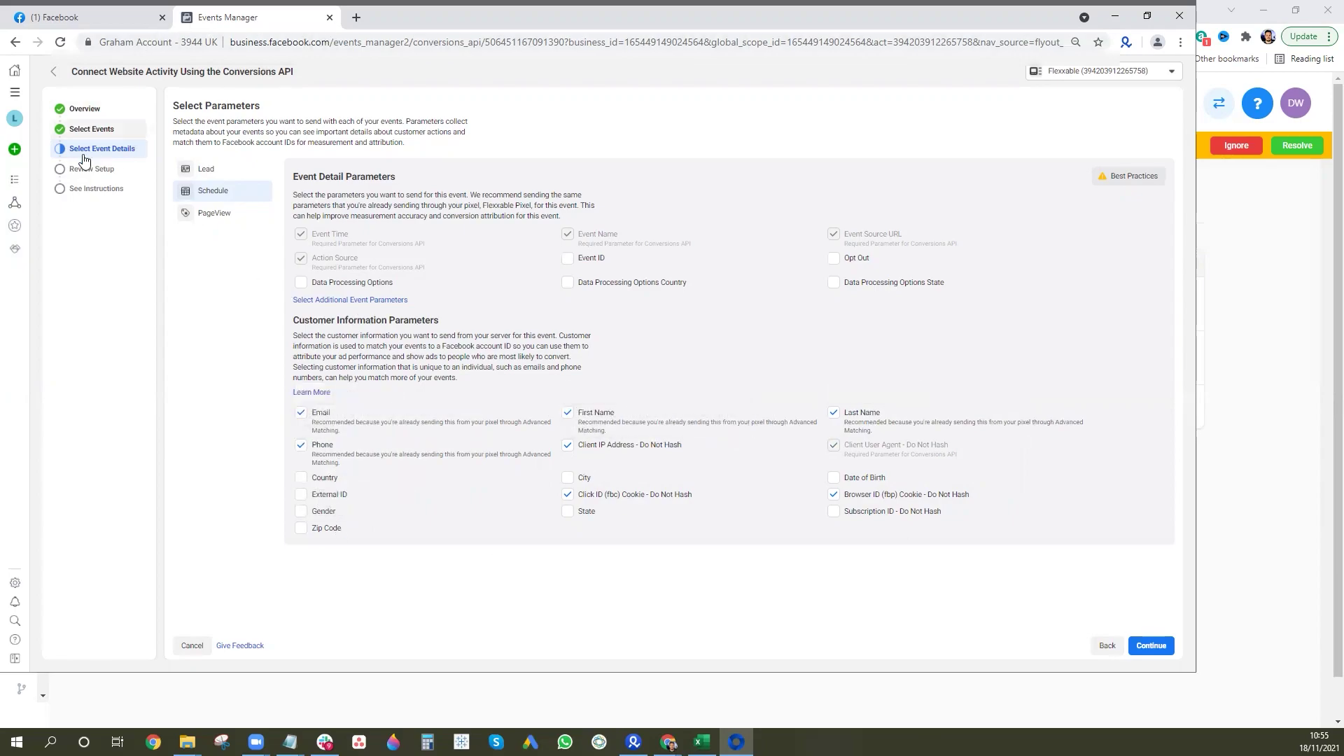
pyautogui.click(56, 74)
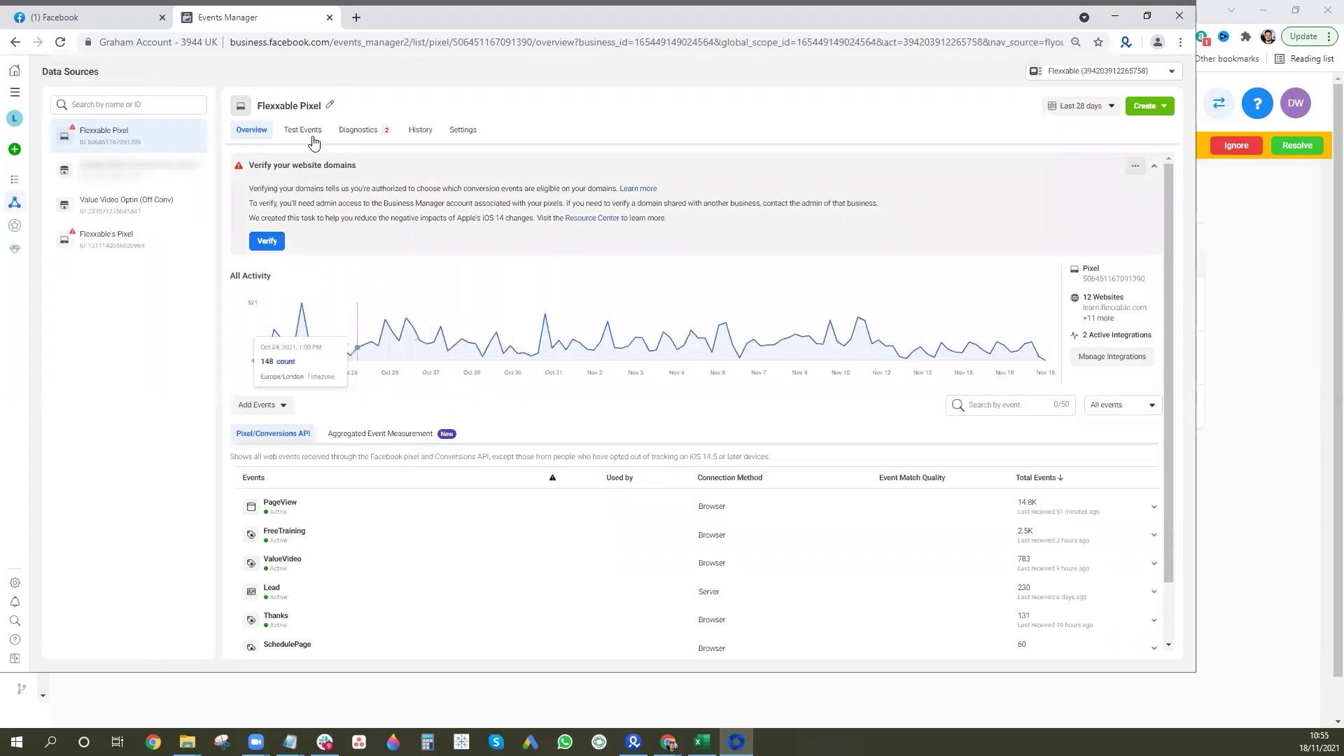
# Expand the Schedule event under Test Events, then return to the GoHighLevel workflows list.
pyautogui.click(303, 130)
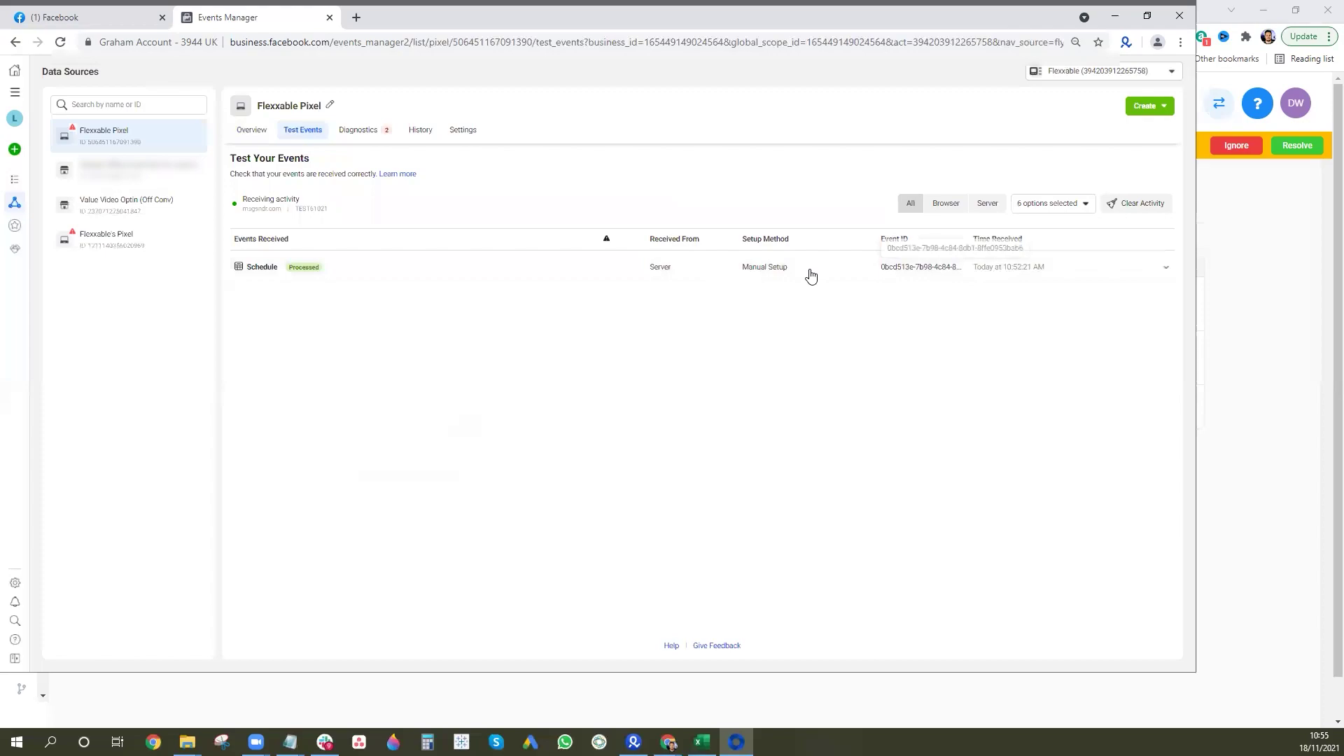
pyautogui.click(1168, 270)
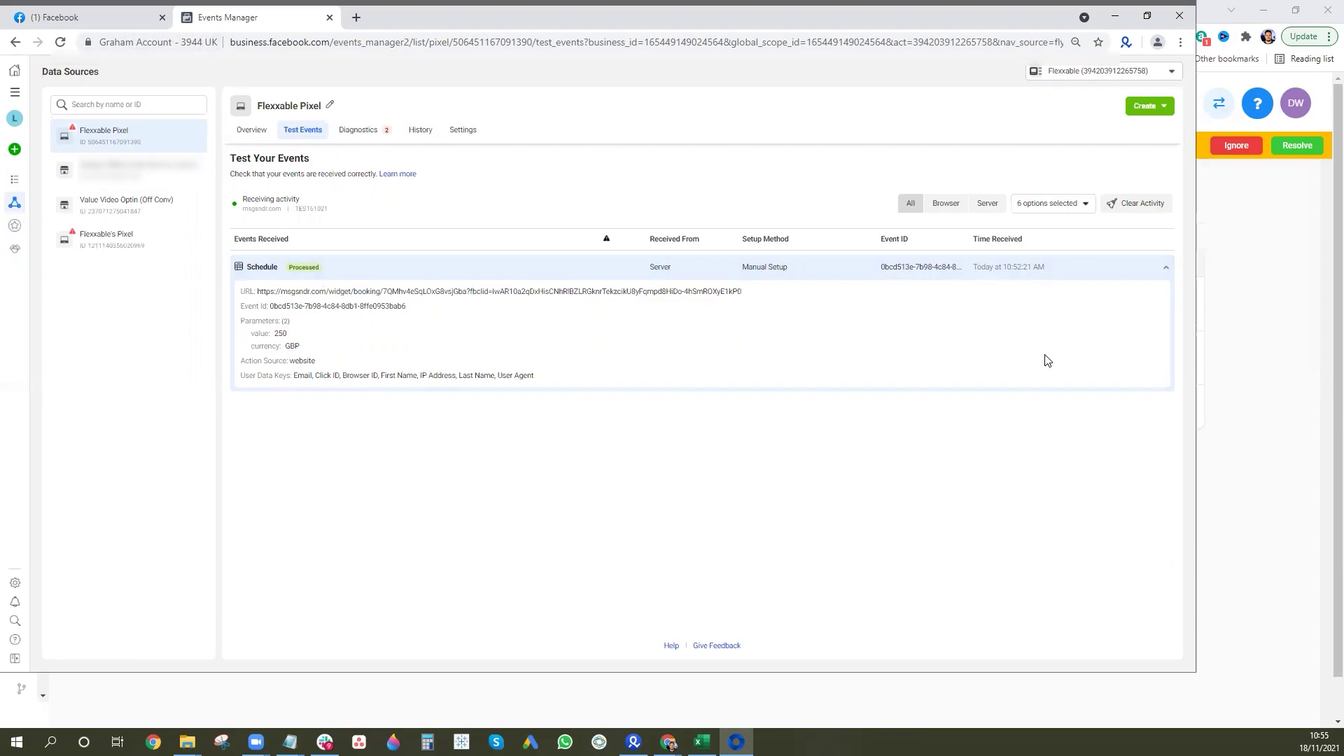
pyautogui.click(1235, 263)
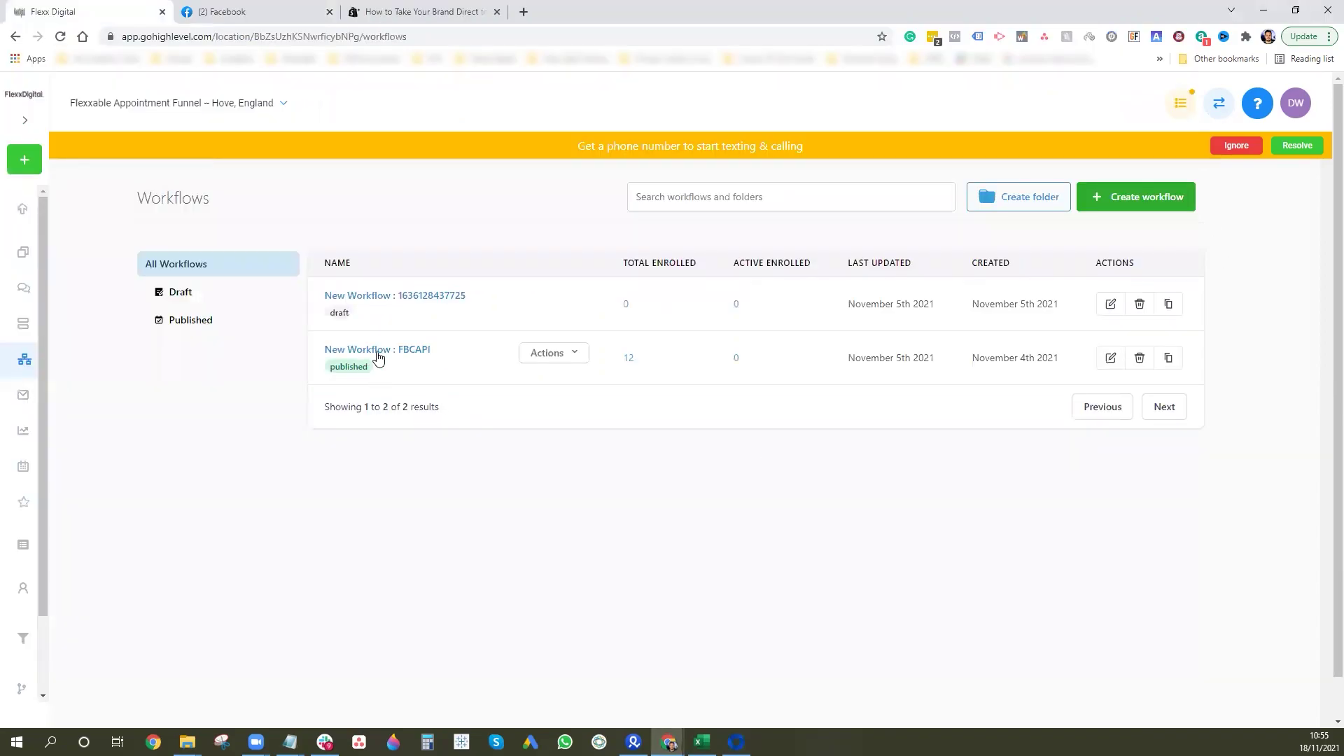